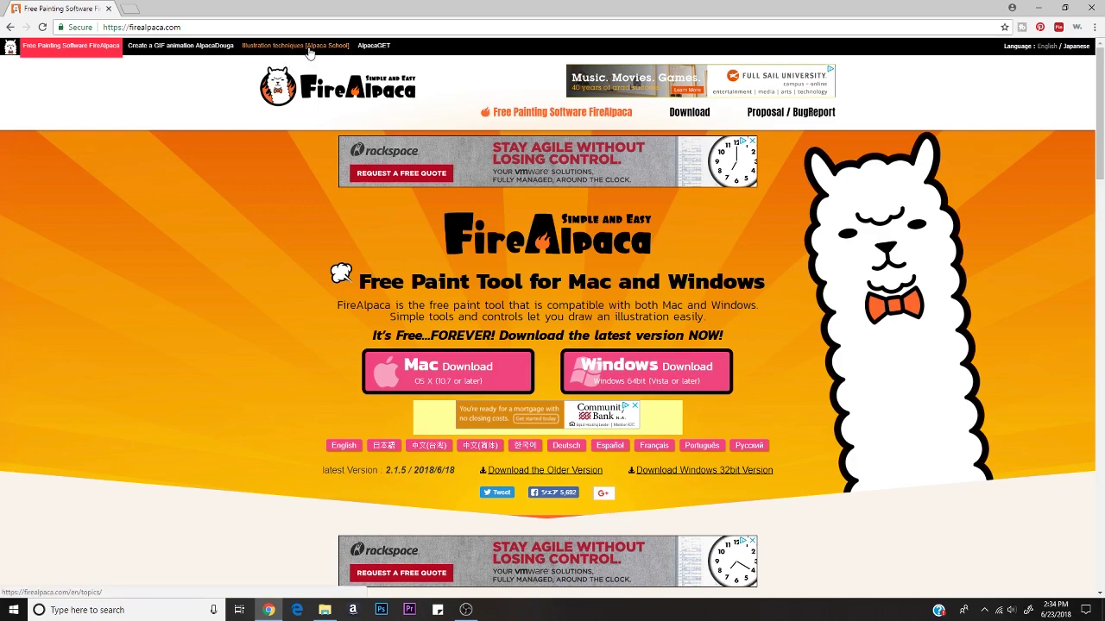
Step: Open the Alpaca School illustration techniques page, scroll through its tutorial articles, and return to the top
left_click(309, 53)
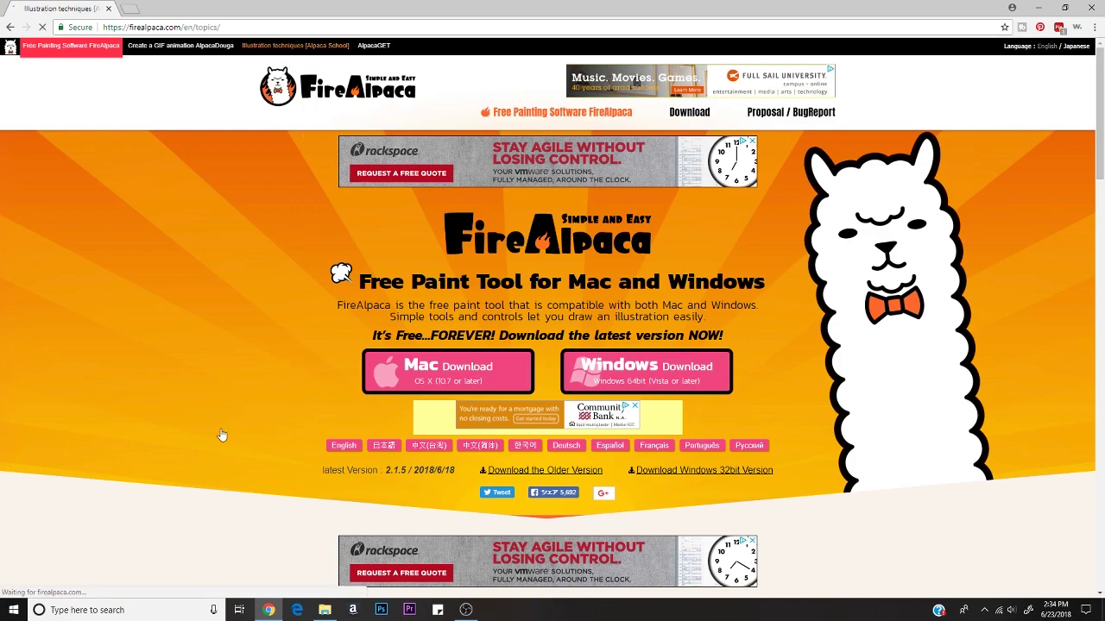
scroll(251, 420, "down", 3)
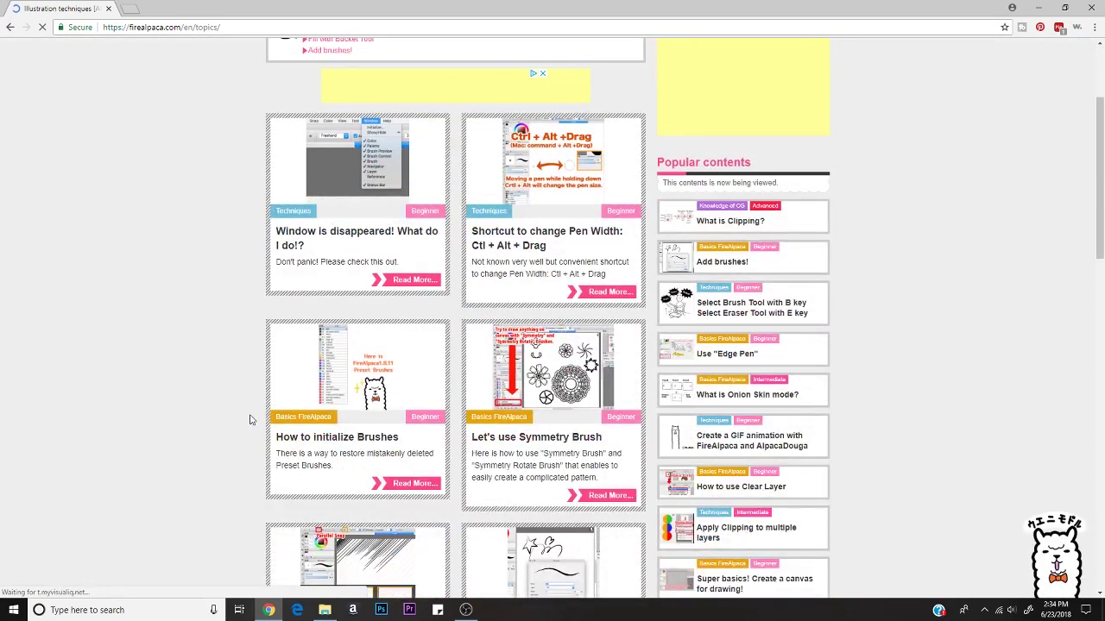
scroll(250, 420, "down", 4)
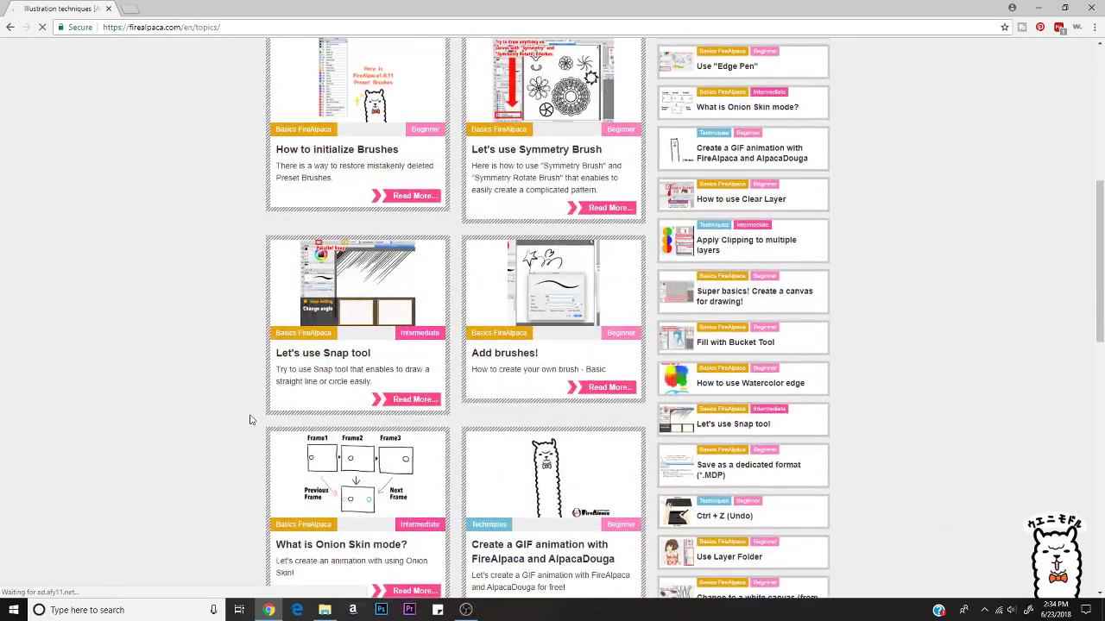
scroll(250, 420, "down", 5)
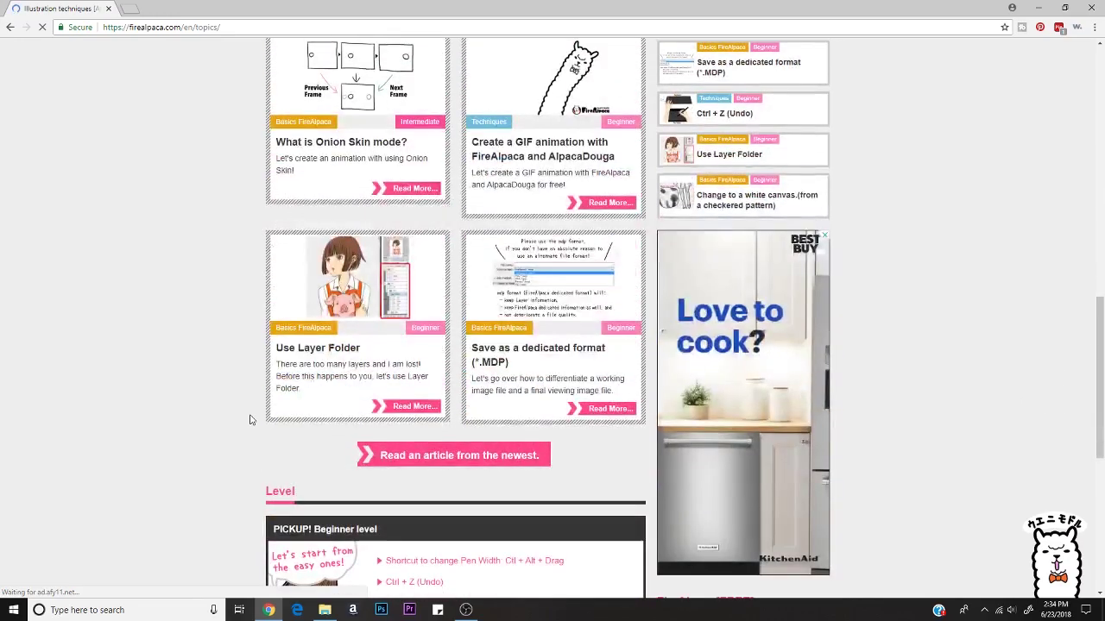
scroll(250, 420, "down", 2)
scroll(248, 419, "up", 1)
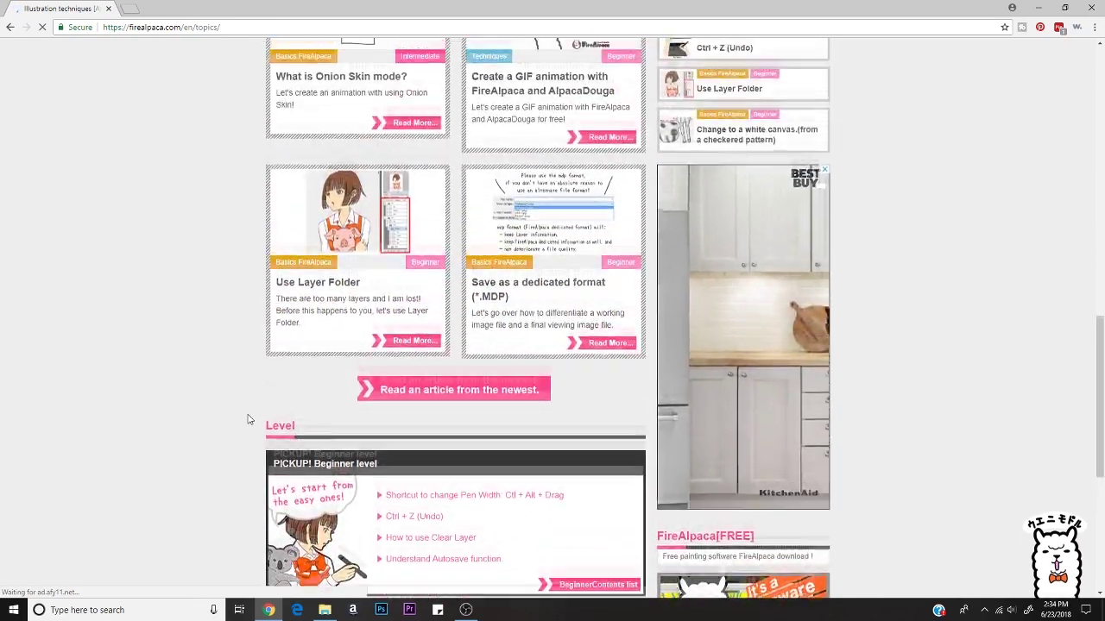
scroll(248, 420, "up", 9)
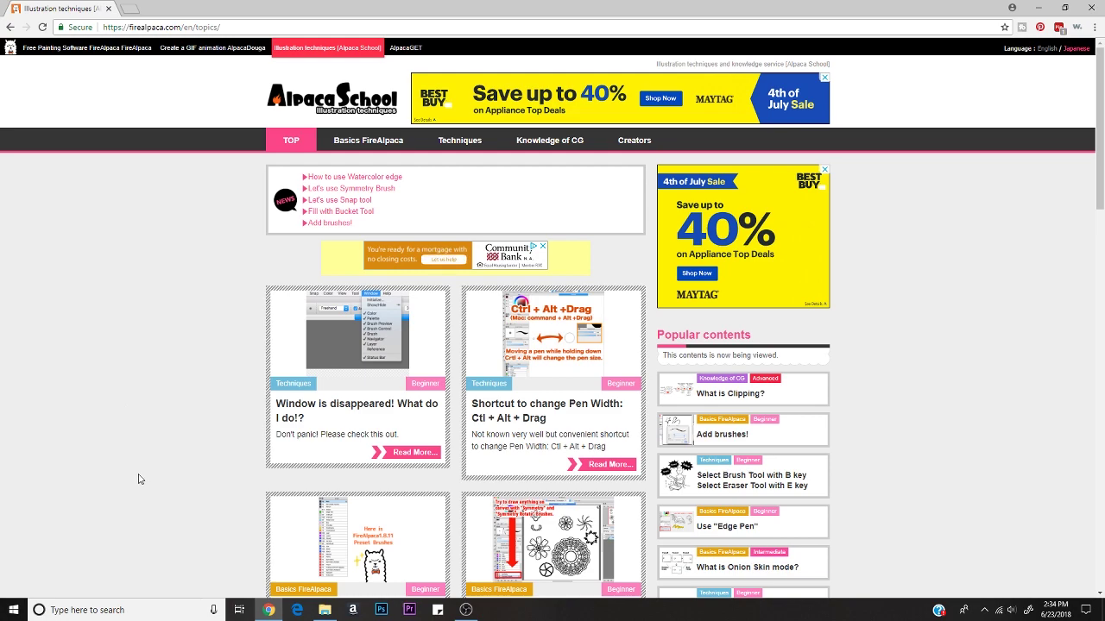
Step: Search 'firealp', launch FireAlpaca64, and dismiss its startup announcement window
left_click(132, 611)
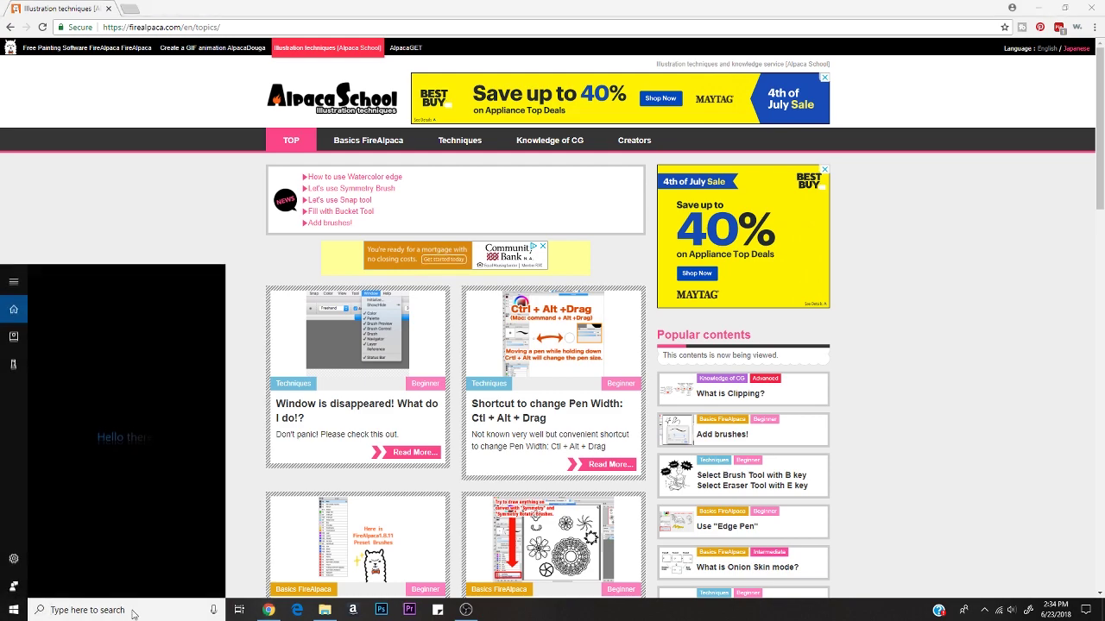
type("fire")
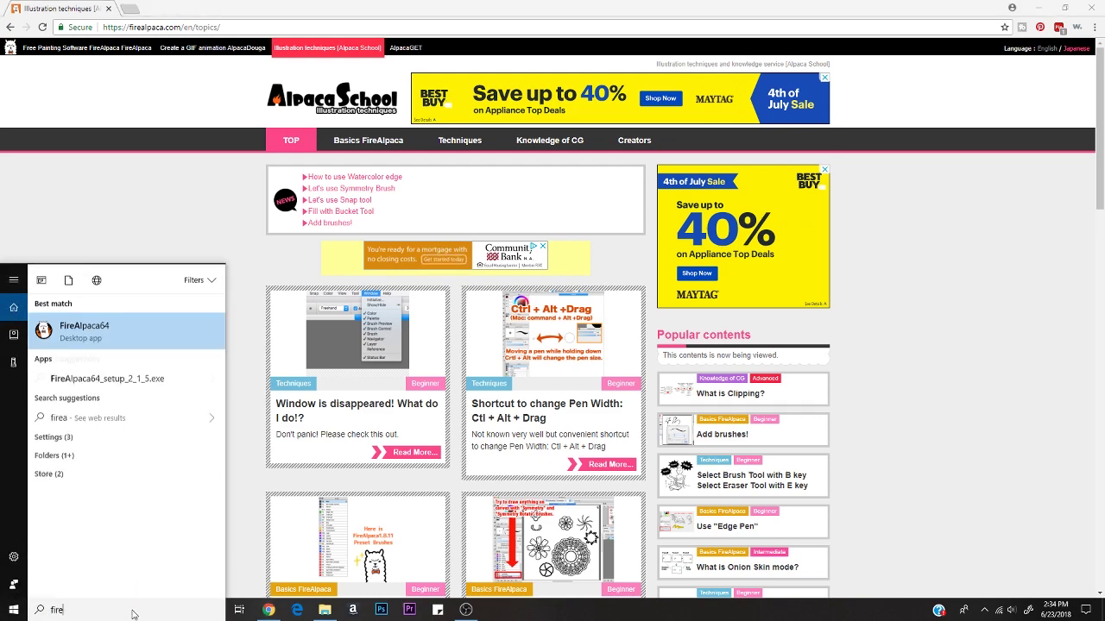
type("alp")
left_click(86, 326)
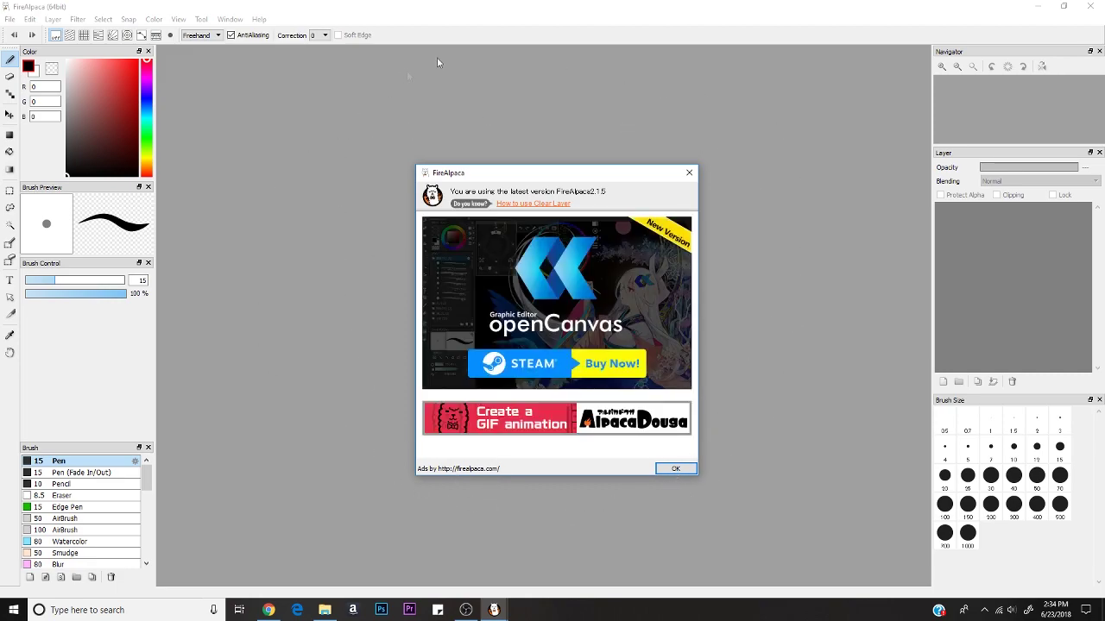
left_click(689, 174)
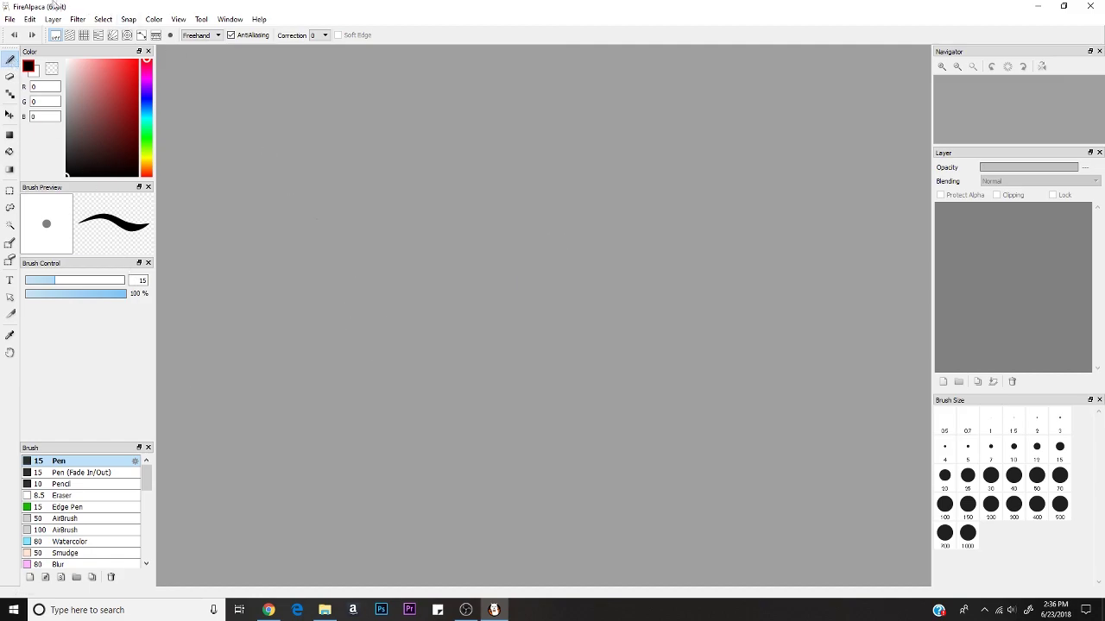
Step: Open File > New, browse the Comic tab's template list, then go back to Standard
left_click(9, 24)
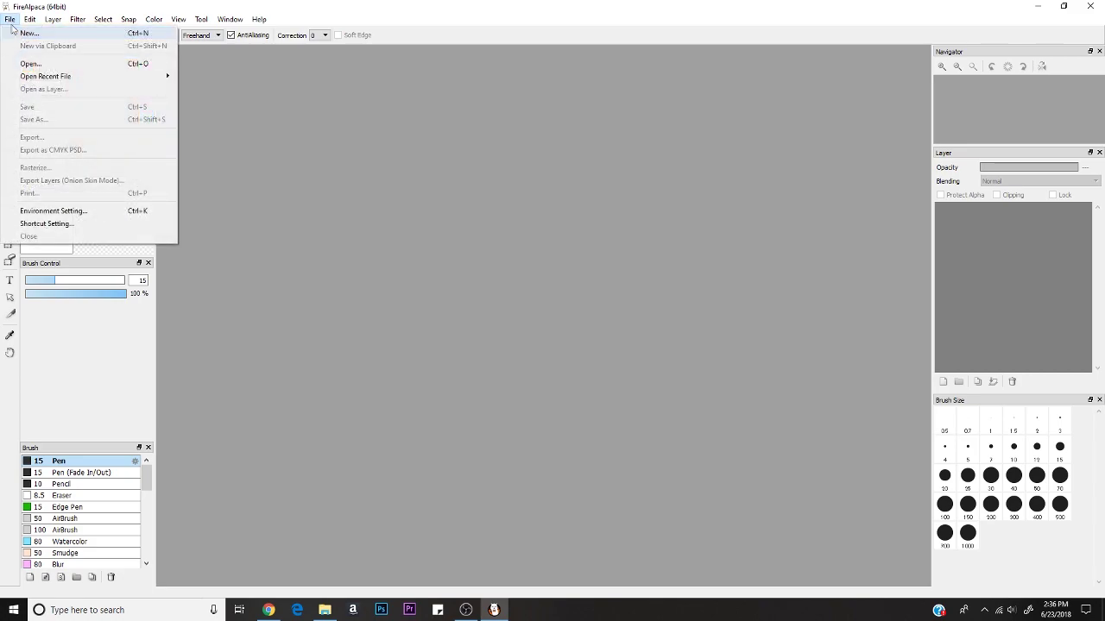
left_click(29, 33)
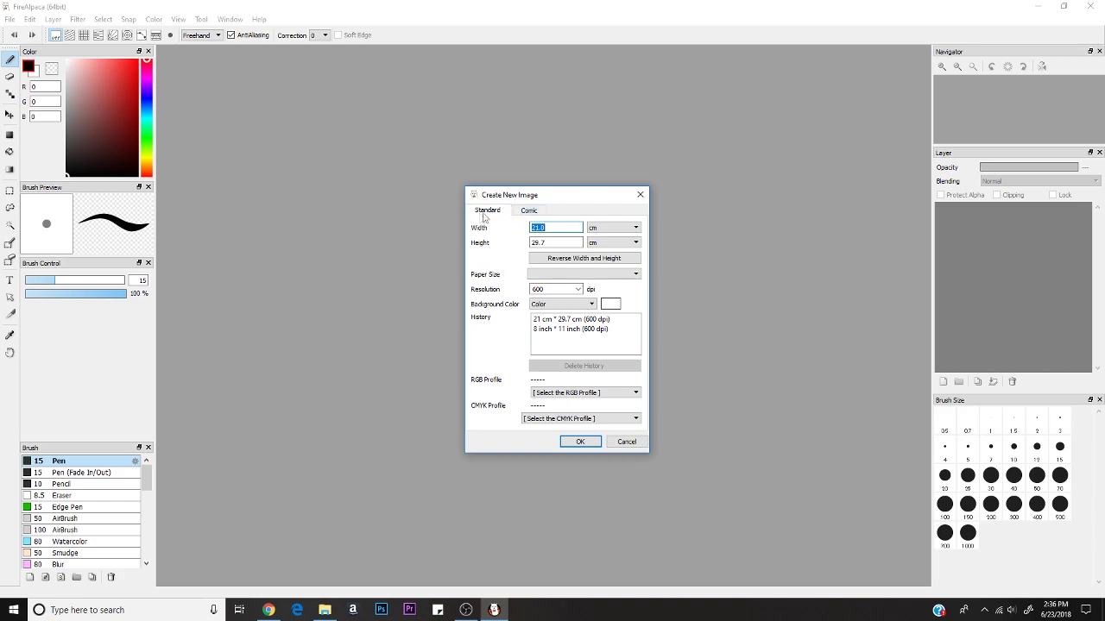
left_click(530, 211)
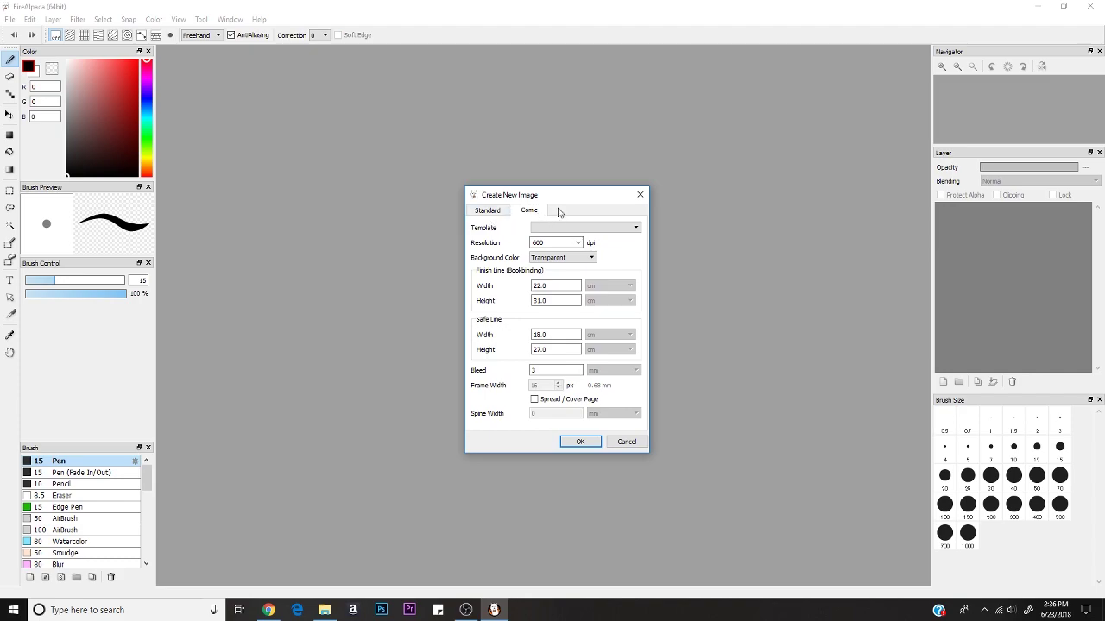
left_click(637, 231)
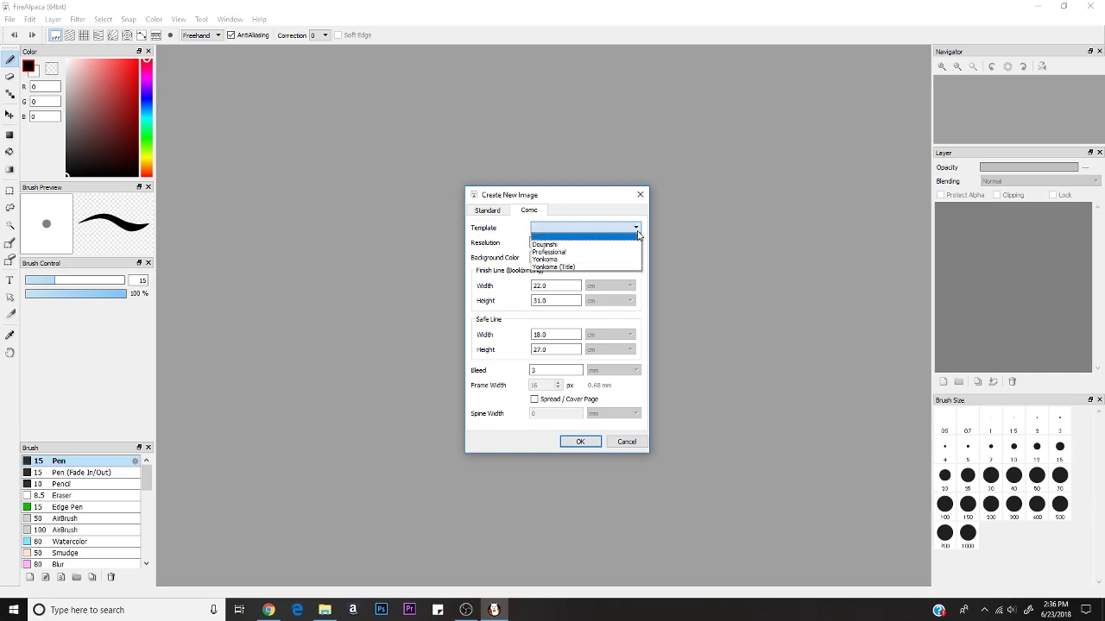
left_click(594, 226)
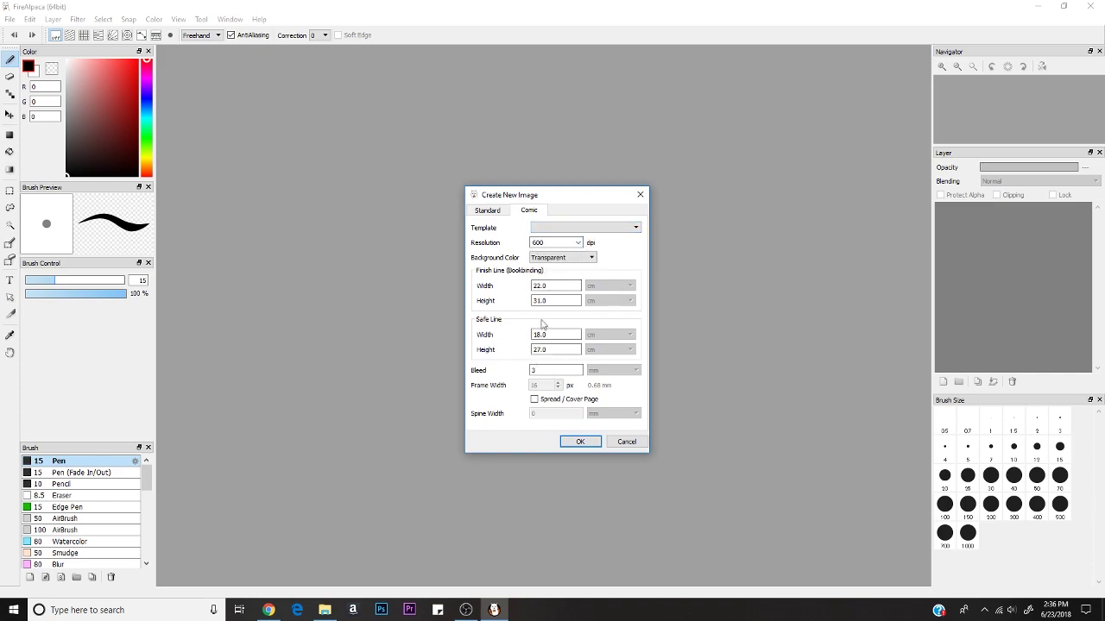
left_click(542, 373)
left_click(486, 211)
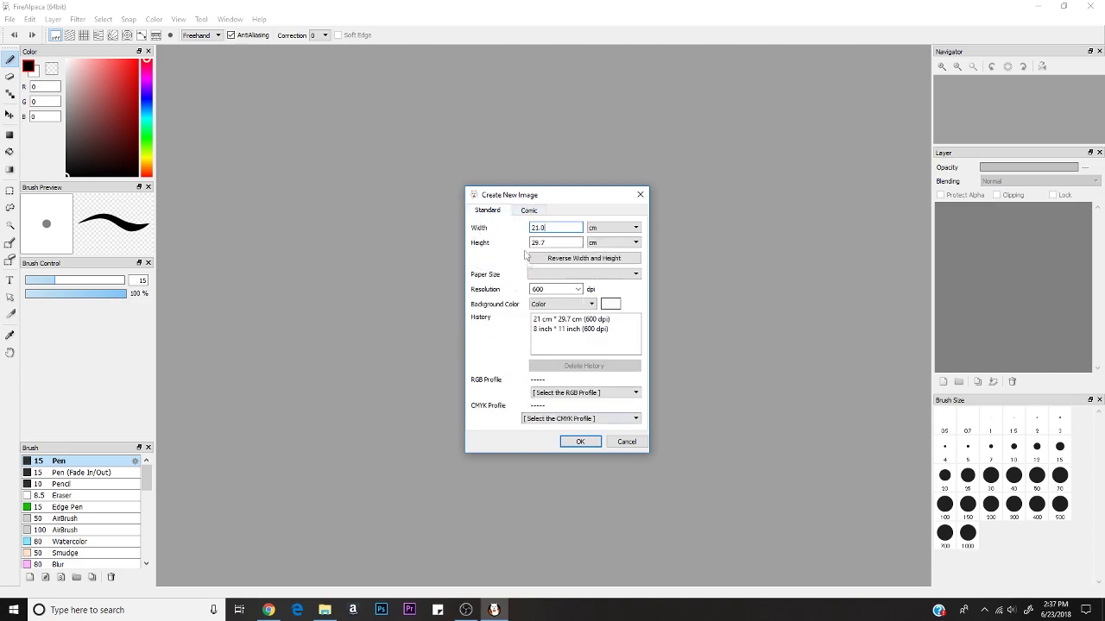
Step: Choose the A4 (210 * 297 mm) preset paper size
left_click(616, 227)
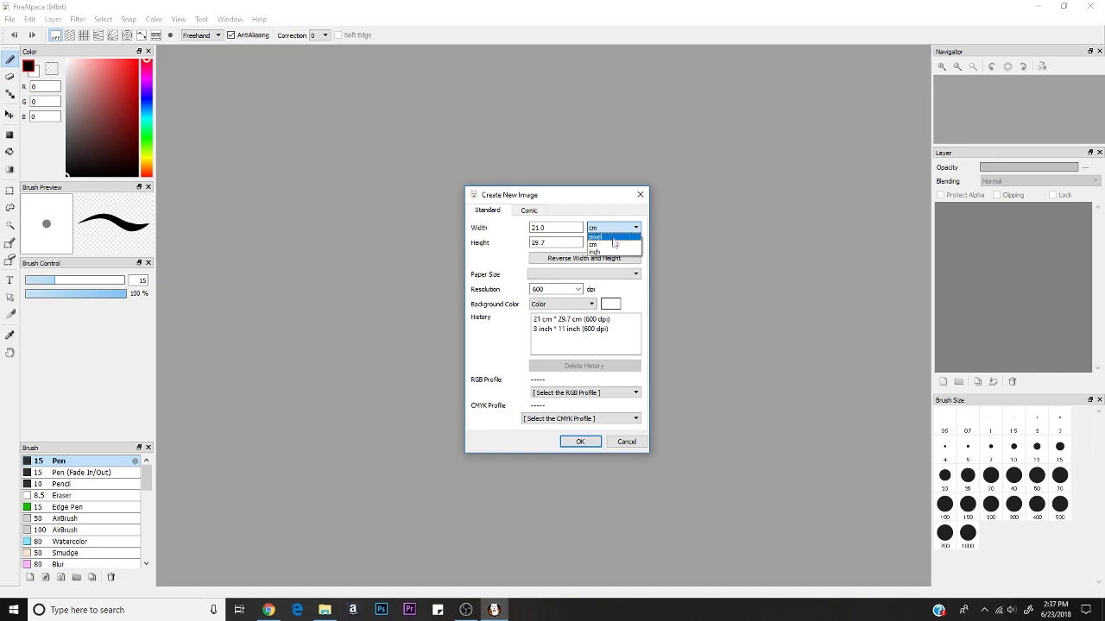
left_click(500, 270)
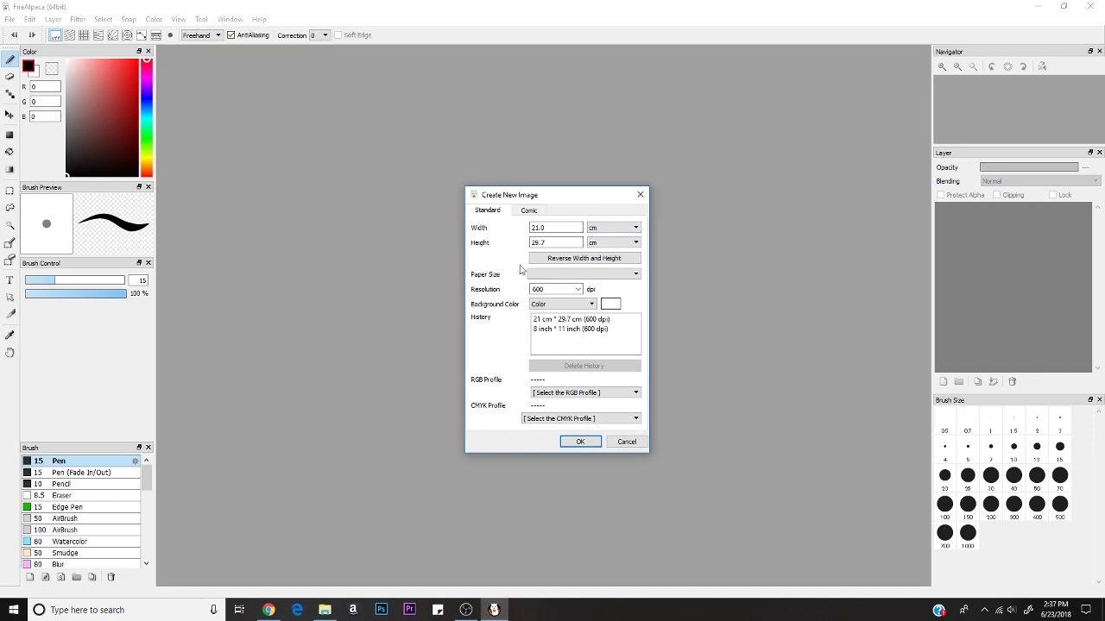
left_click(555, 276)
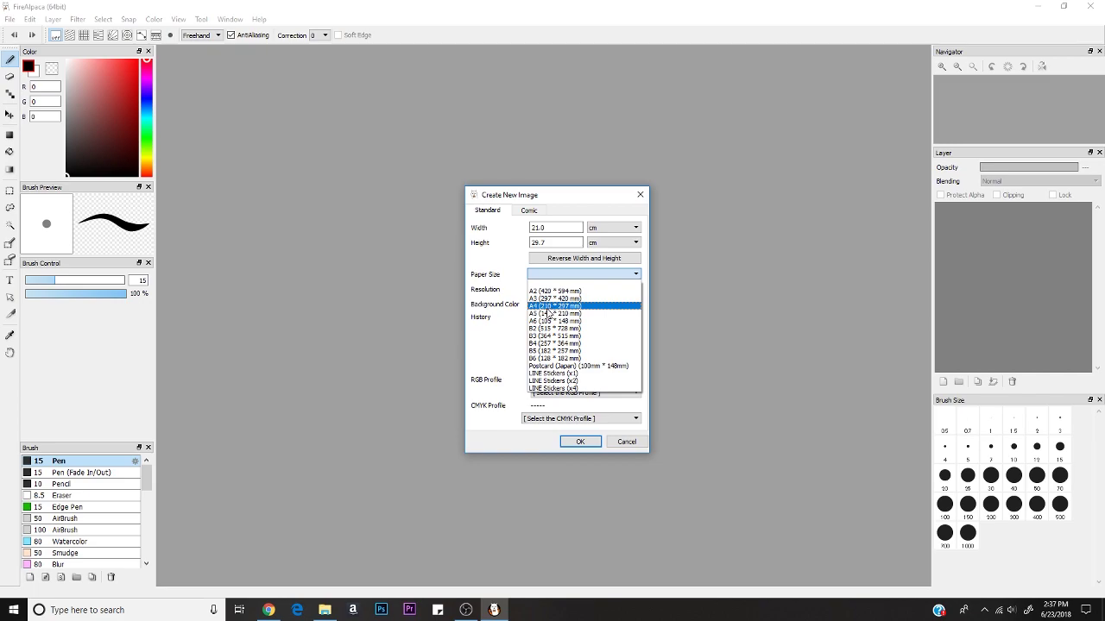
left_click(543, 307)
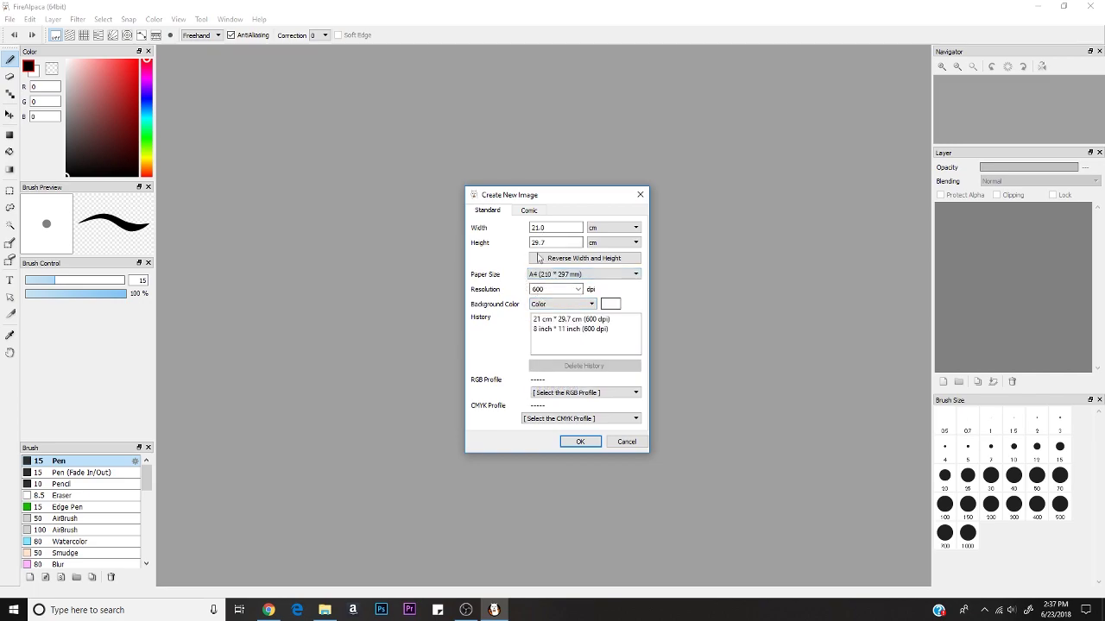
Step: Switch width and height units to inches (8.26 × 11.69) and set resolution to 600 dpi
left_click(633, 228)
left_click(612, 211)
left_click(635, 228)
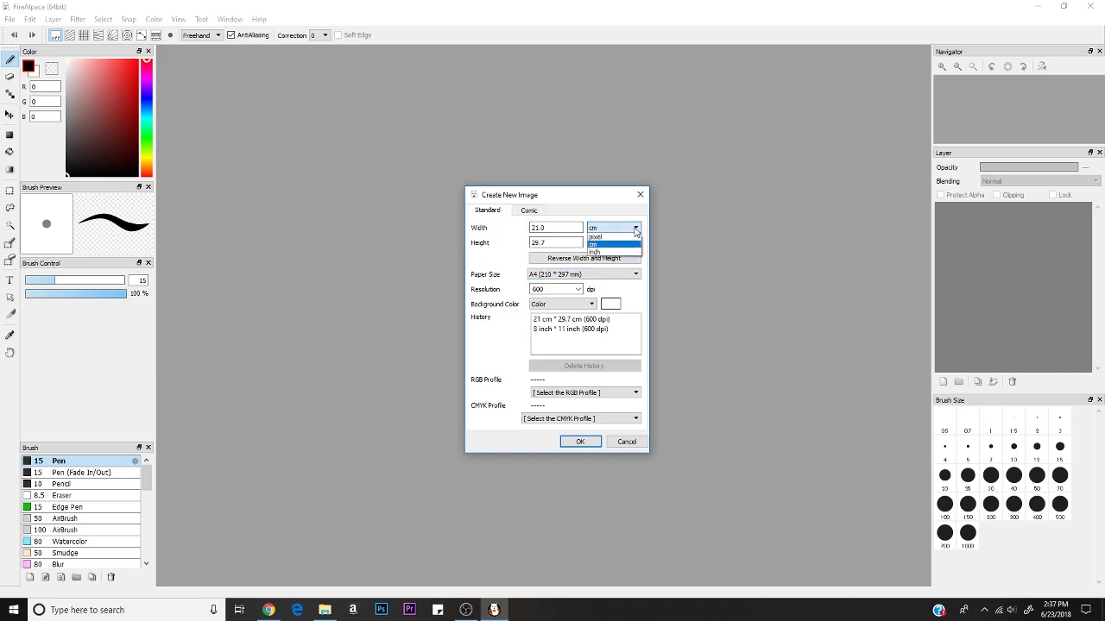
left_click(604, 252)
left_click(617, 243)
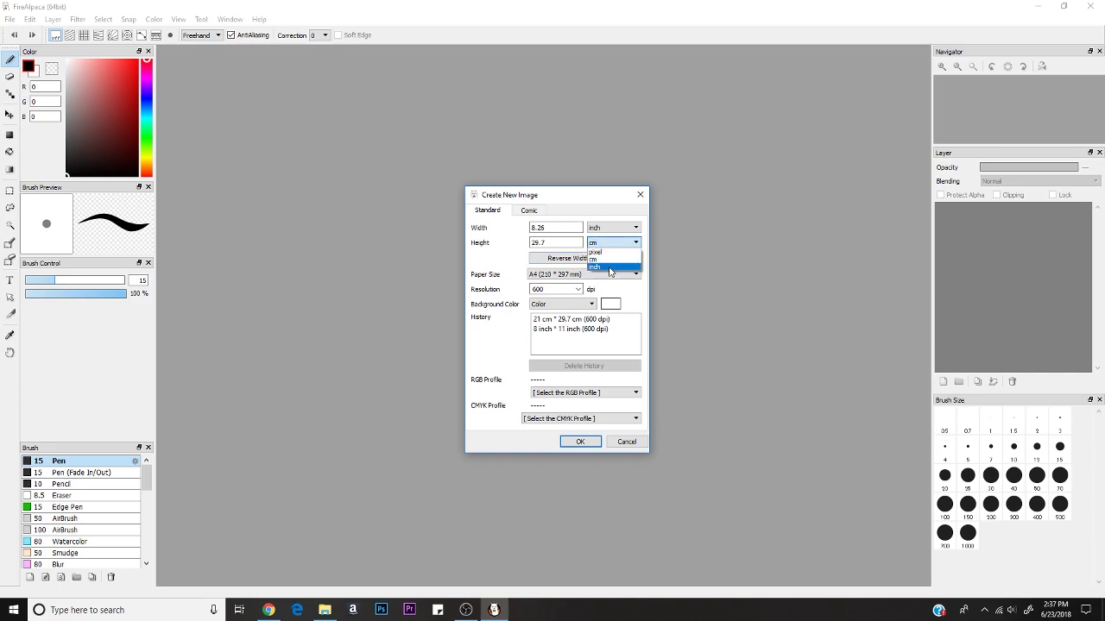
left_click(597, 267)
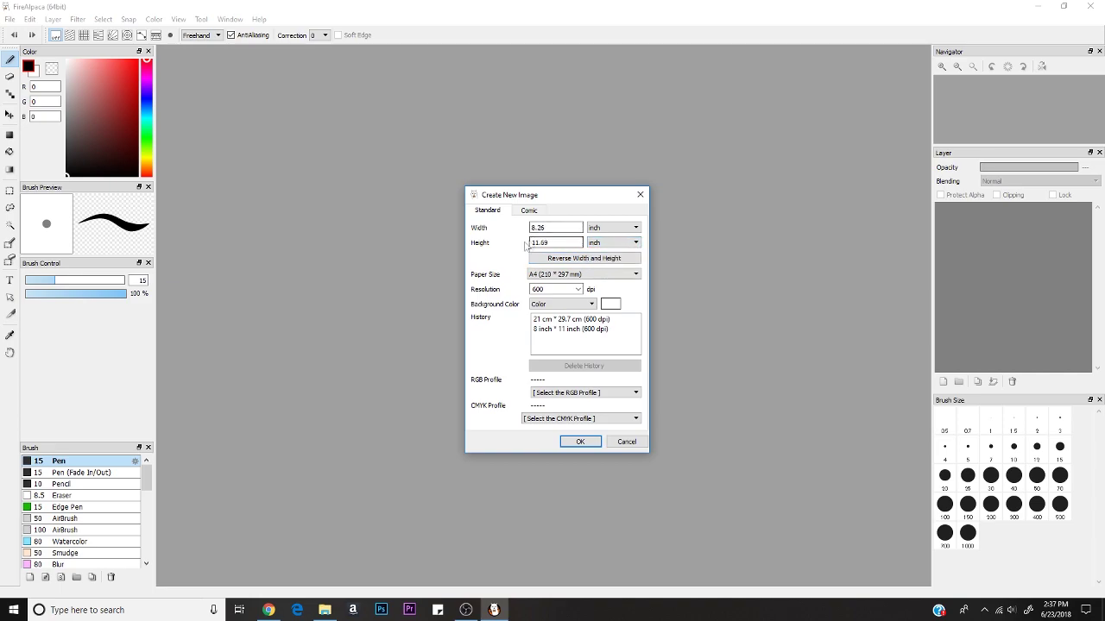
left_click(577, 291)
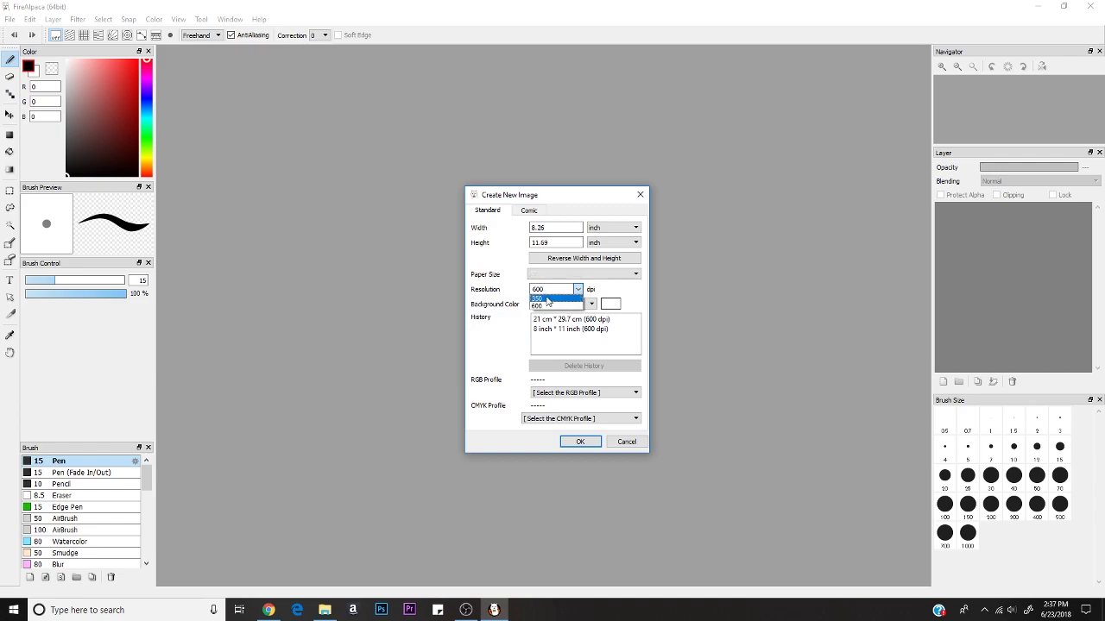
left_click(547, 307)
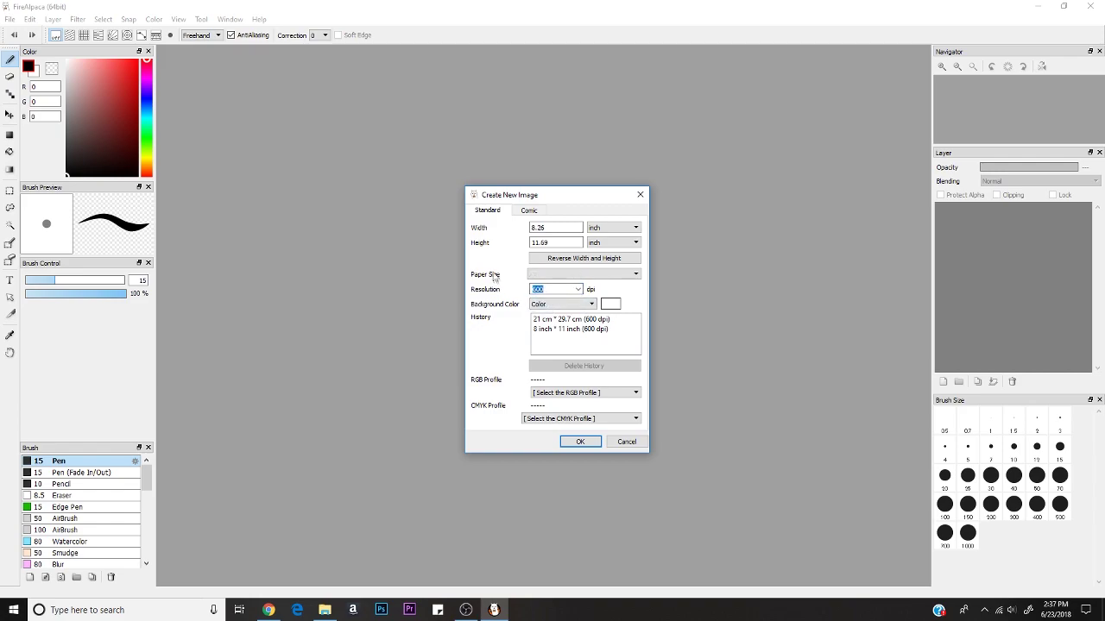
Step: Clear the resolution and set it back to 600 dpi from the presets
key("BackSpace")
left_click(578, 290)
left_click(547, 307)
Step: Set the background to a white Color fill and create the A4 image
left_click(582, 304)
left_click(580, 313)
left_click(586, 304)
left_click(572, 322)
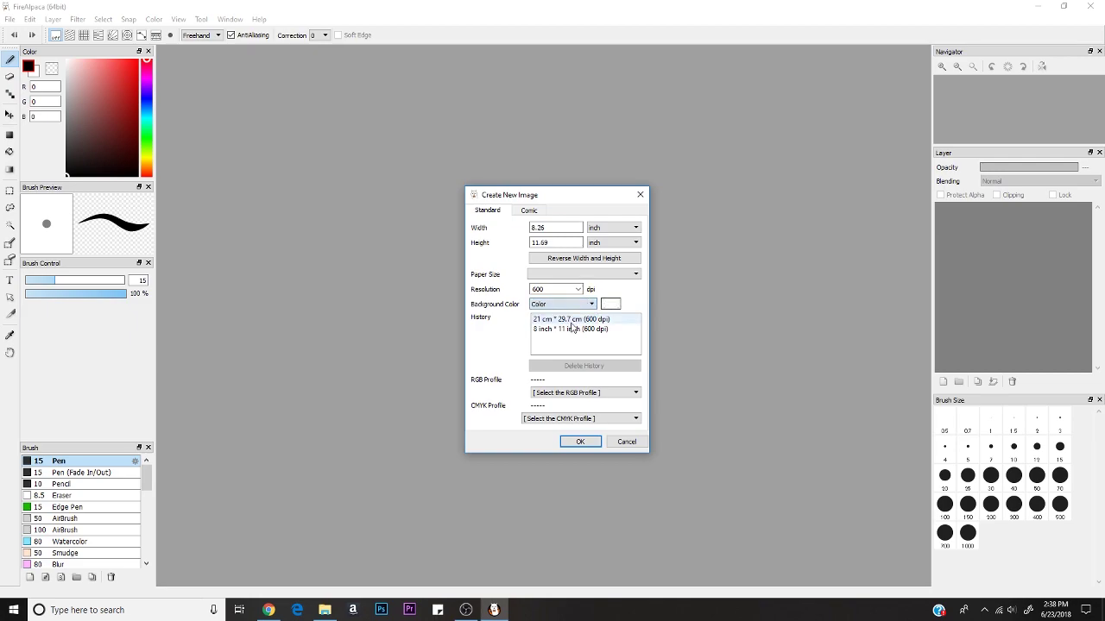
left_click(613, 307)
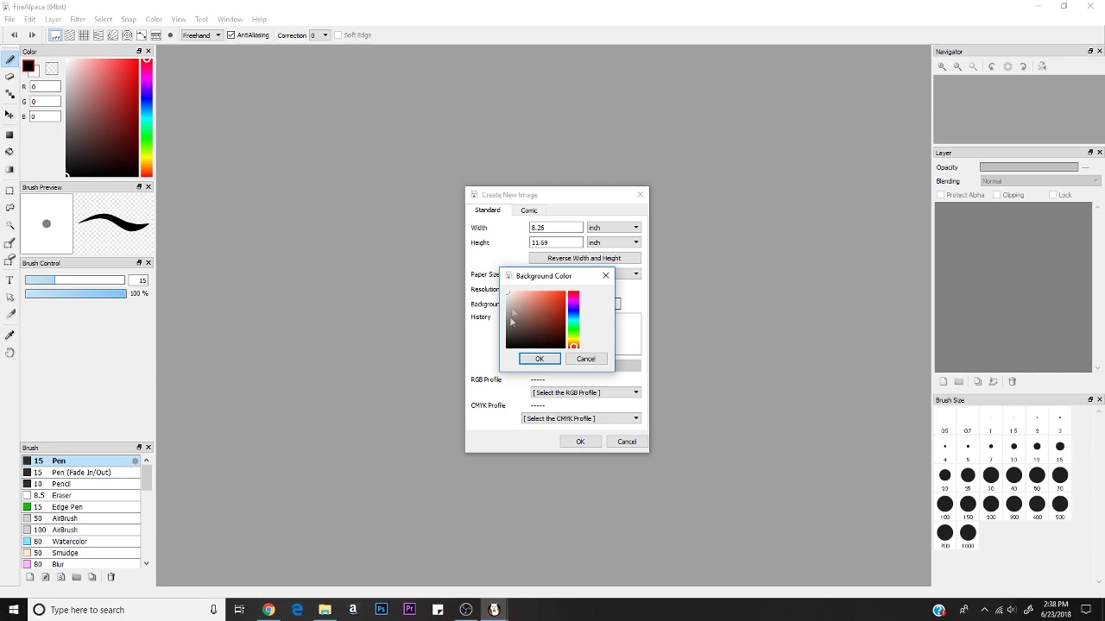
left_click(547, 362)
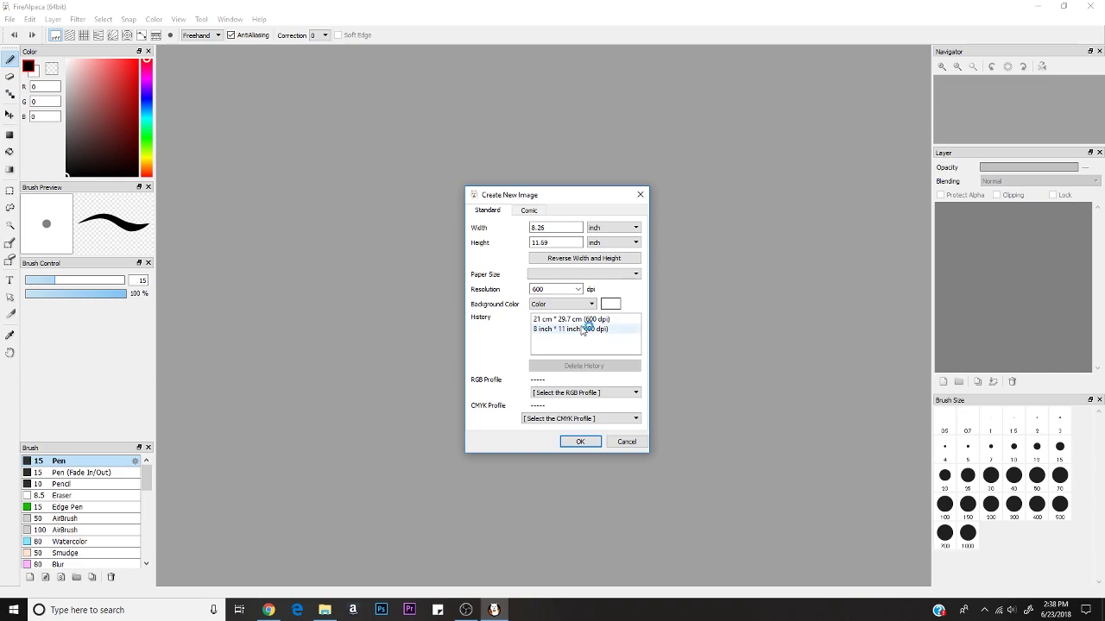
left_click(579, 442)
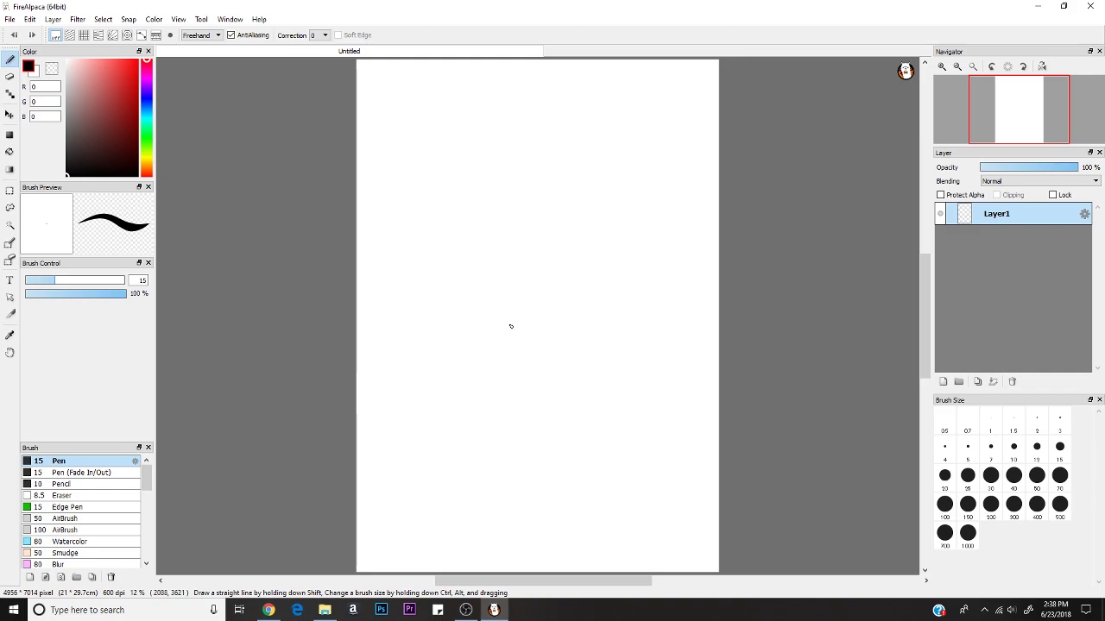
scroll(510, 326, "up", 3)
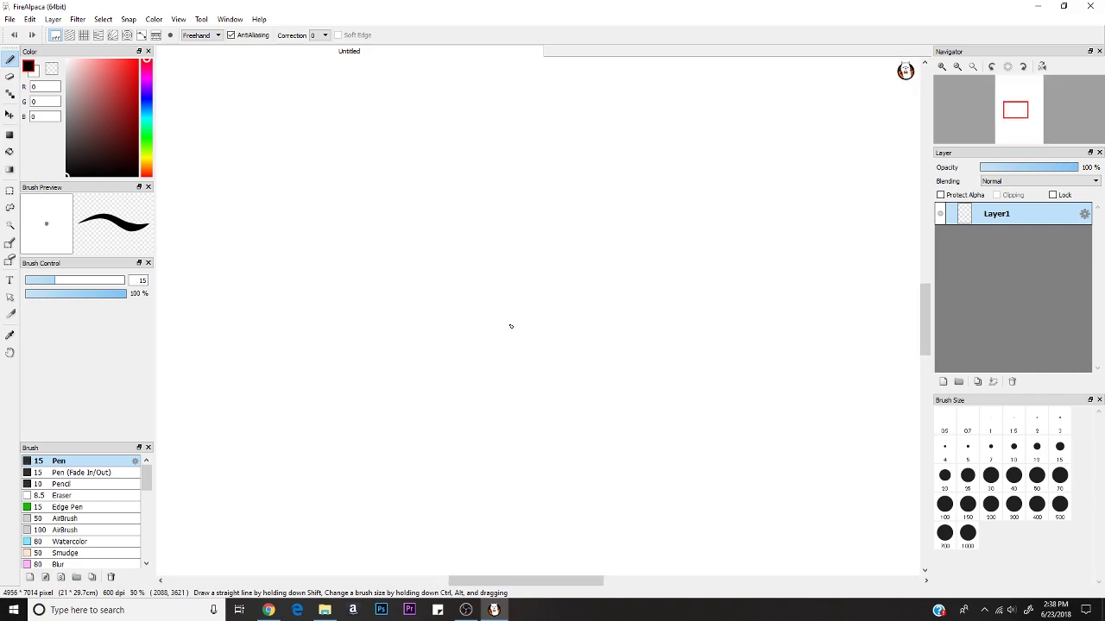
scroll(510, 326, "down", 3)
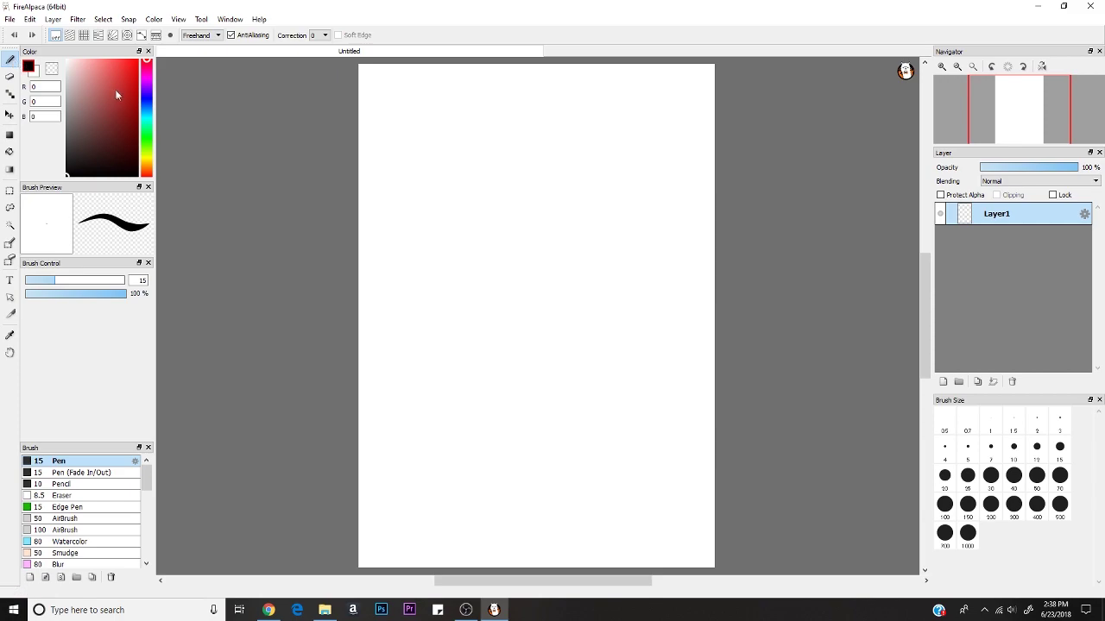
Step: Pick purple R162 G74 B208, draw two looping Pen strokes, and set brush size to 17.9
left_click(147, 85)
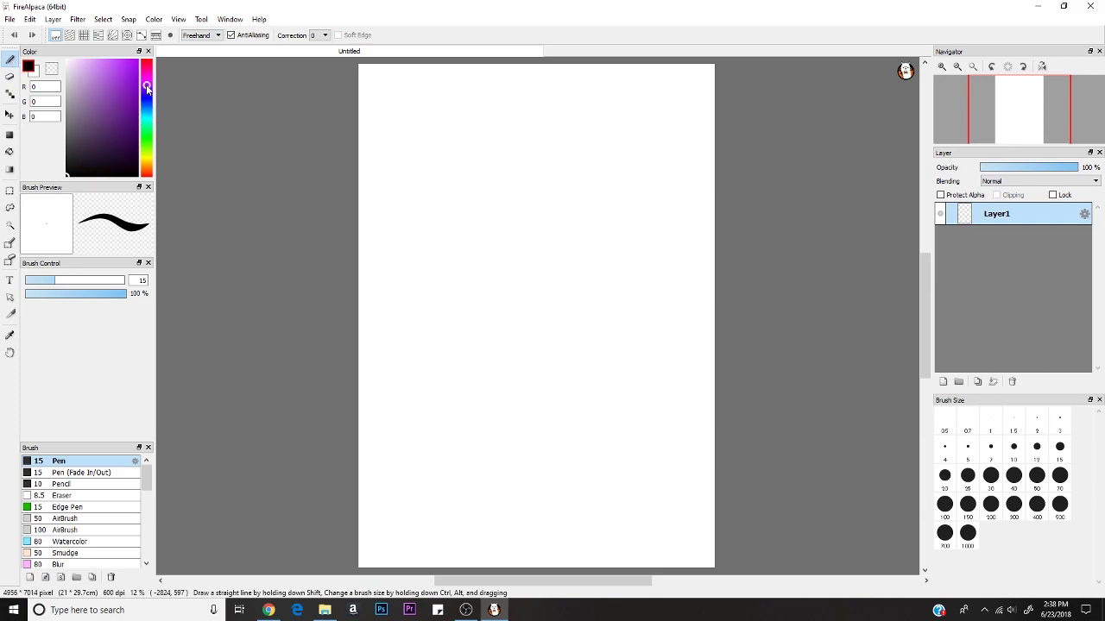
left_click(112, 80)
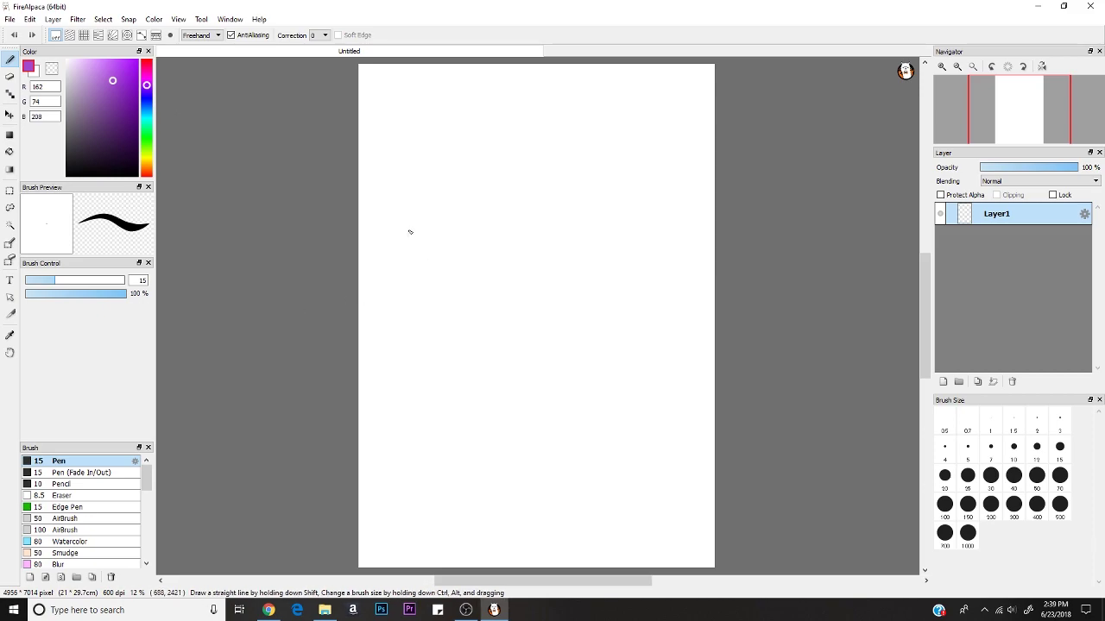
mouse_move(447, 231)
left_mouse_down()
mouse_move(473, 228)
mouse_move(460, 270)
mouse_move(536, 310)
mouse_move(515, 247)
mouse_move(522, 295)
left_mouse_up()
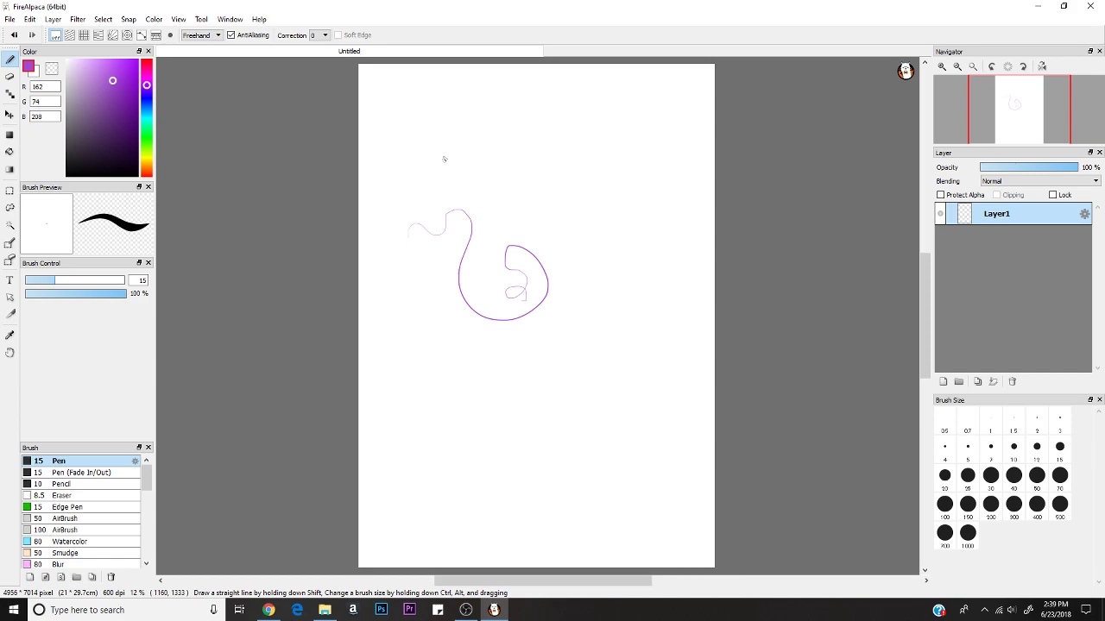
mouse_move(444, 156)
left_mouse_down()
mouse_move(495, 189)
mouse_move(576, 161)
mouse_move(525, 160)
mouse_move(510, 234)
mouse_move(520, 197)
mouse_move(598, 201)
mouse_move(565, 301)
mouse_move(578, 349)
left_mouse_up()
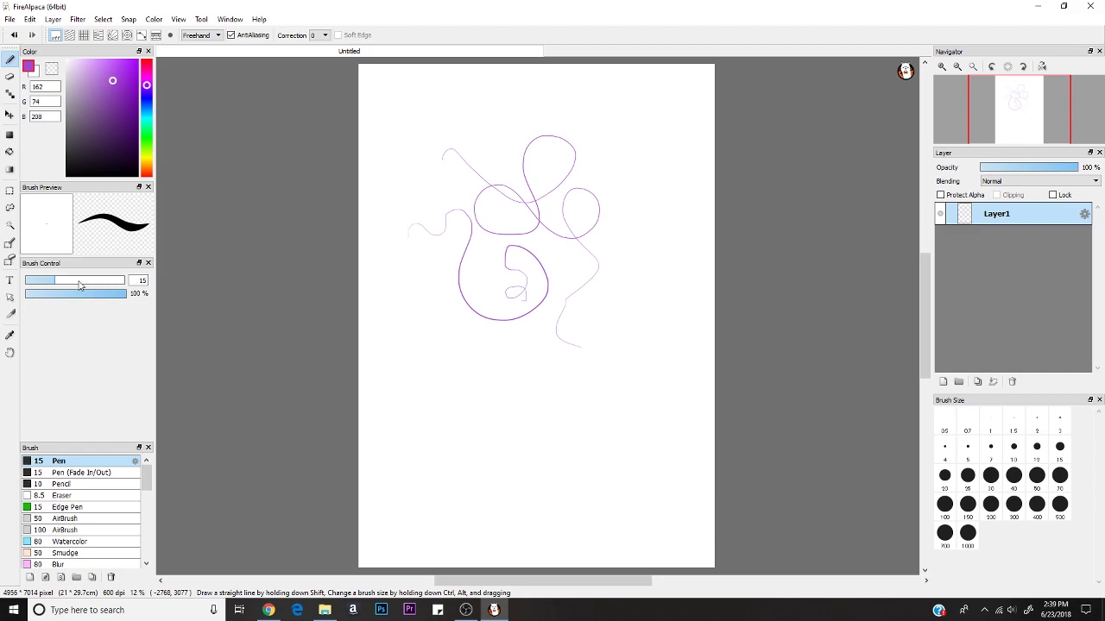
left_click_drag(83, 285, 114, 287)
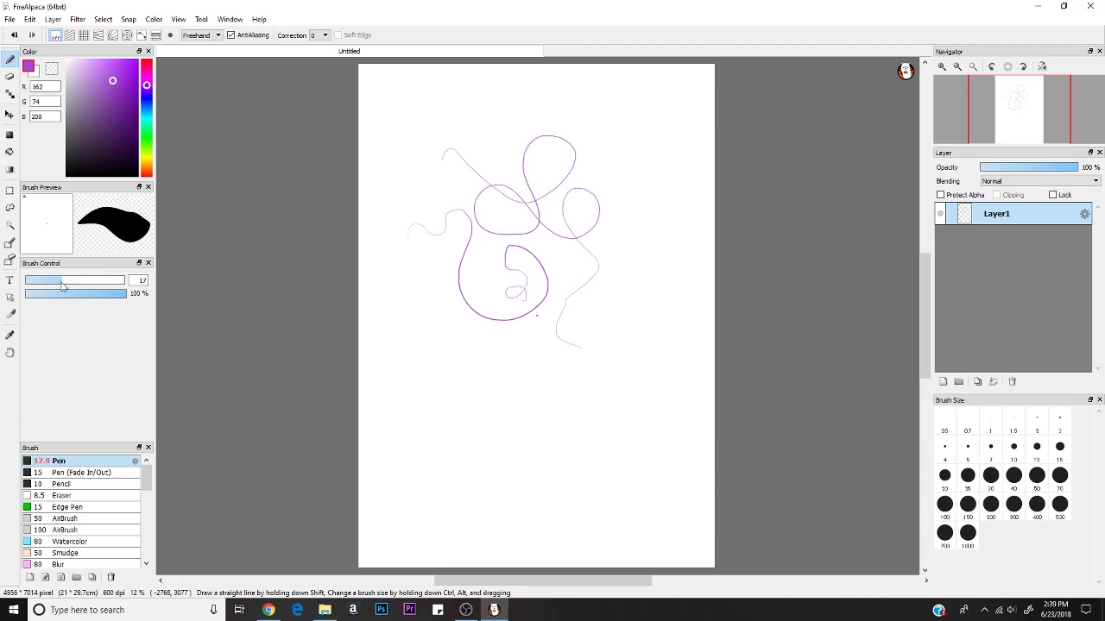
Step: Paint thick purple Pen strokes around size 322, then a paler looped stroke at 65% opacity
left_click_drag(62, 286, 158, 291)
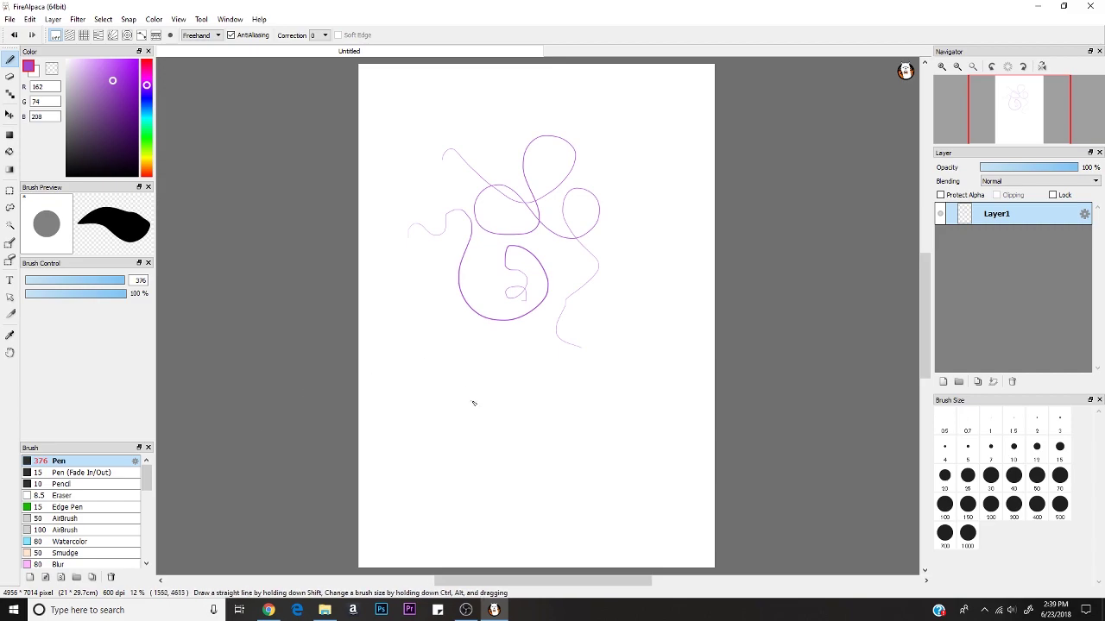
left_click_drag(473, 403, 520, 393)
mouse_move(130, 281)
left_mouse_down()
mouse_move(99, 283)
mouse_move(176, 286)
mouse_move(153, 284)
mouse_move(175, 295)
mouse_move(151, 292)
left_mouse_up()
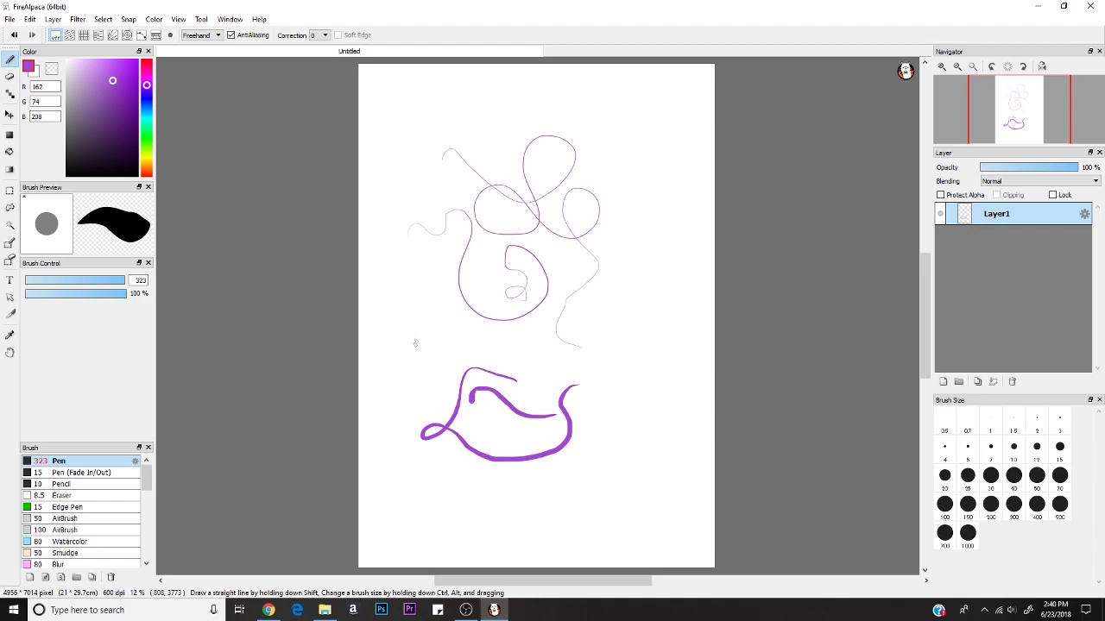
mouse_move(415, 340)
left_mouse_down()
mouse_move(493, 317)
mouse_move(541, 326)
left_mouse_up()
mouse_move(545, 343)
left_mouse_down()
mouse_move(603, 364)
mouse_move(607, 324)
mouse_move(643, 263)
mouse_move(641, 322)
mouse_move(682, 419)
mouse_move(647, 466)
left_mouse_up()
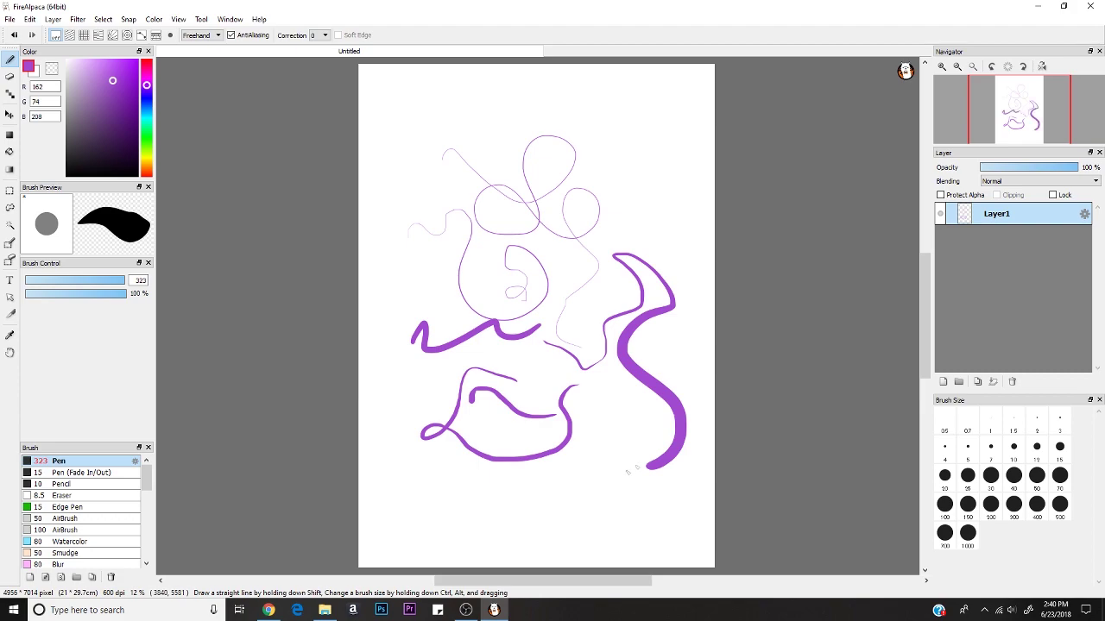
left_click(91, 295)
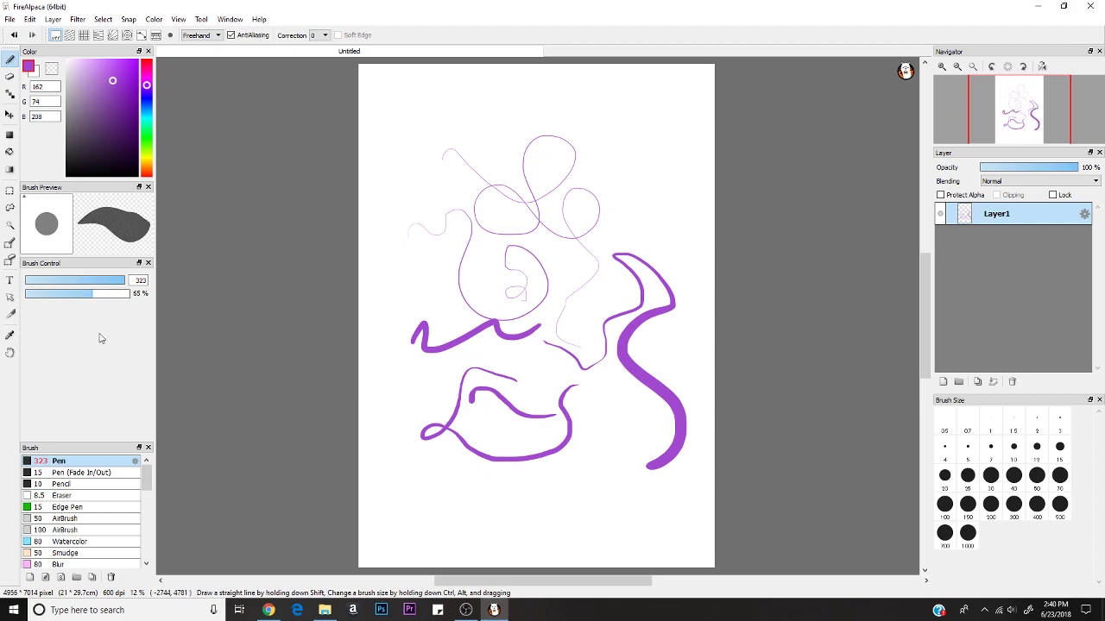
mouse_move(426, 510)
left_mouse_down()
mouse_move(483, 492)
mouse_move(573, 491)
mouse_move(566, 484)
mouse_move(523, 529)
mouse_move(540, 505)
mouse_move(625, 495)
mouse_move(617, 513)
mouse_move(557, 542)
left_mouse_up()
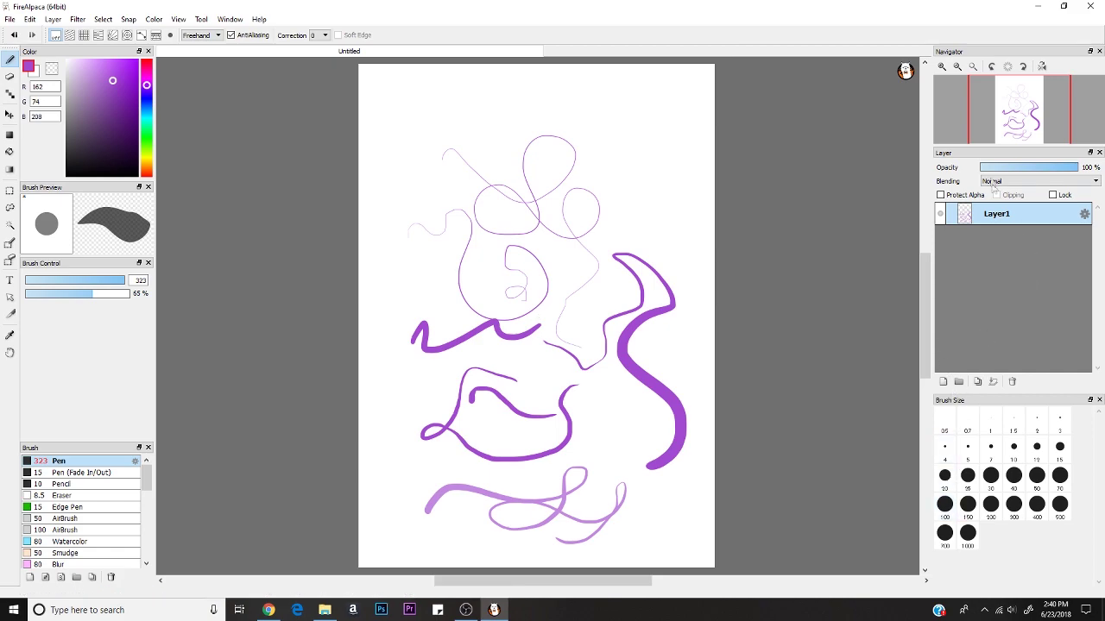
Step: Add Layer2 above Layer1 and toggle Layer1's visibility off and back on
left_click(943, 382)
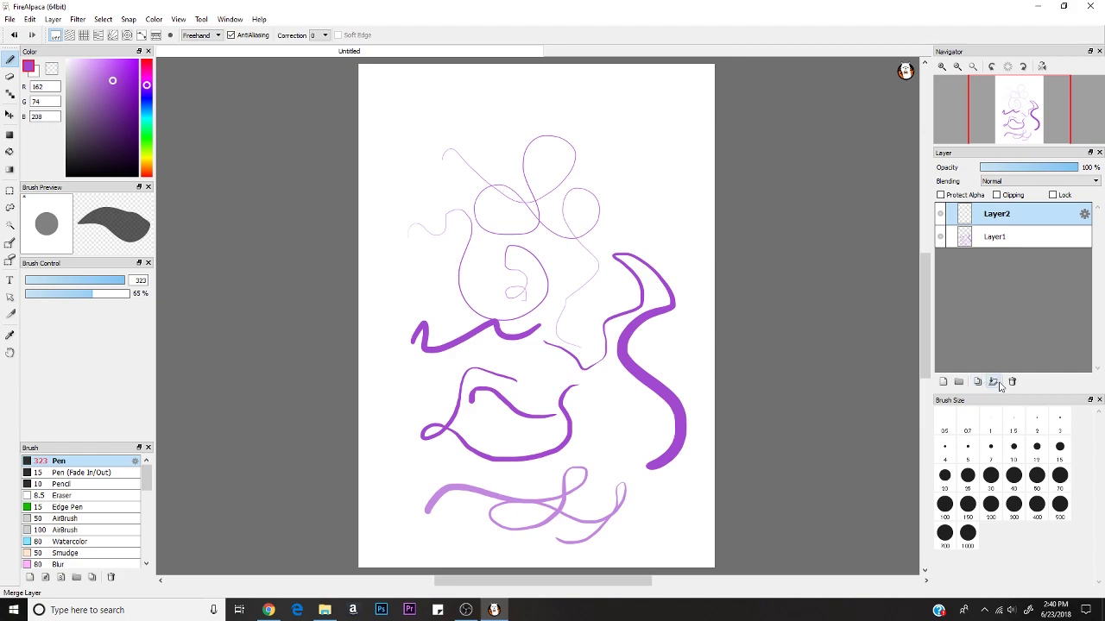
left_click(939, 238)
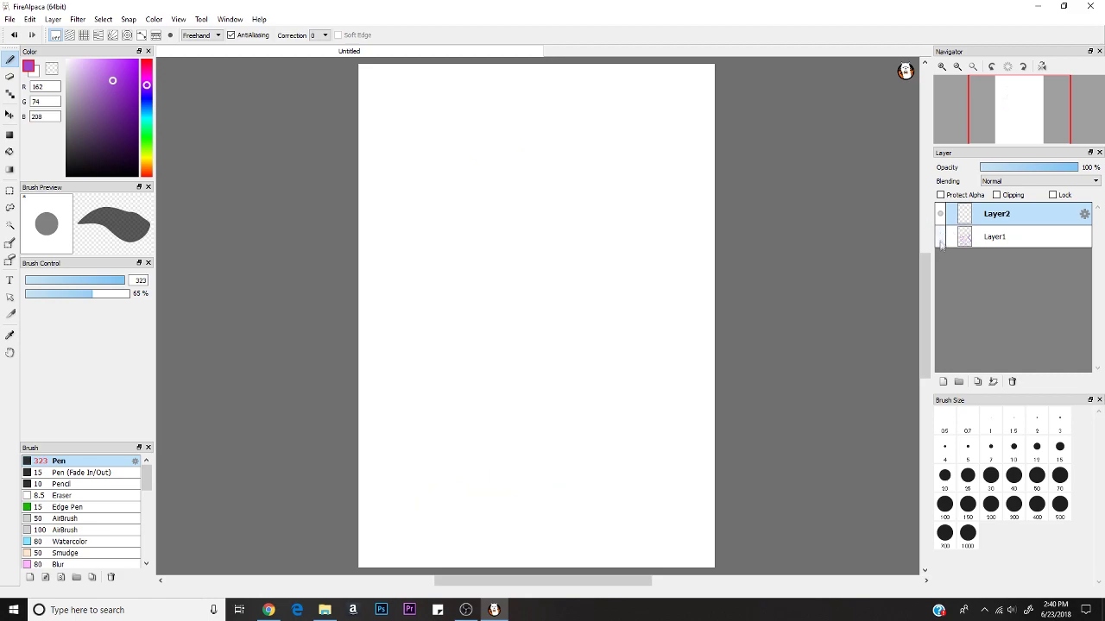
left_click(939, 236)
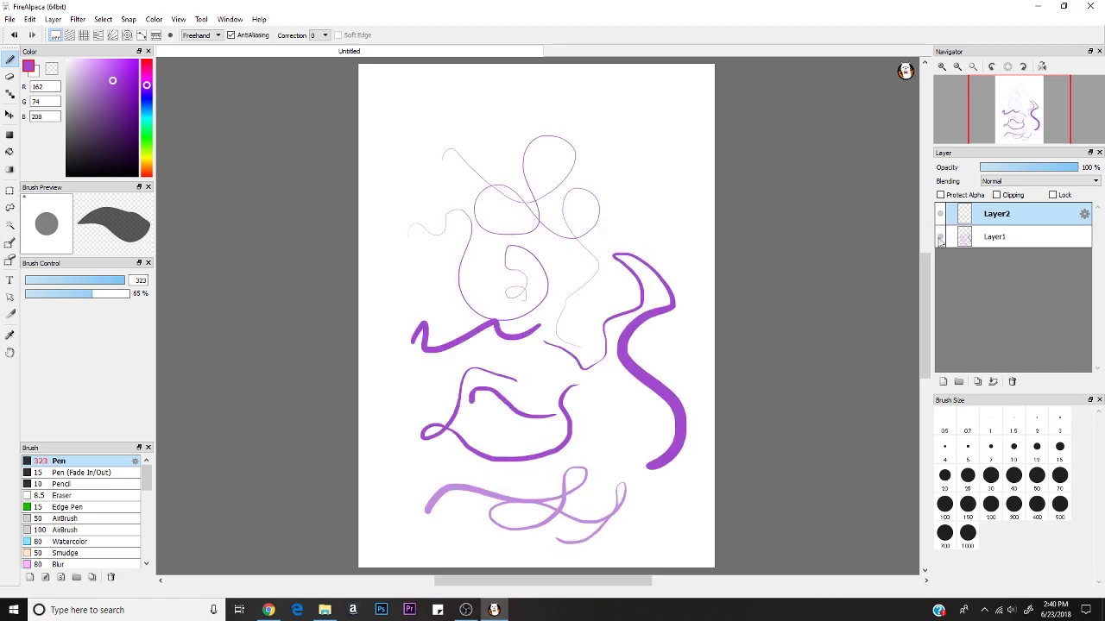
left_click(940, 237)
left_click(940, 238)
Step: Choose the Watercolor edge (Cloudy) effect in Layer2's properties, then select the Hand tool
left_click(1085, 216)
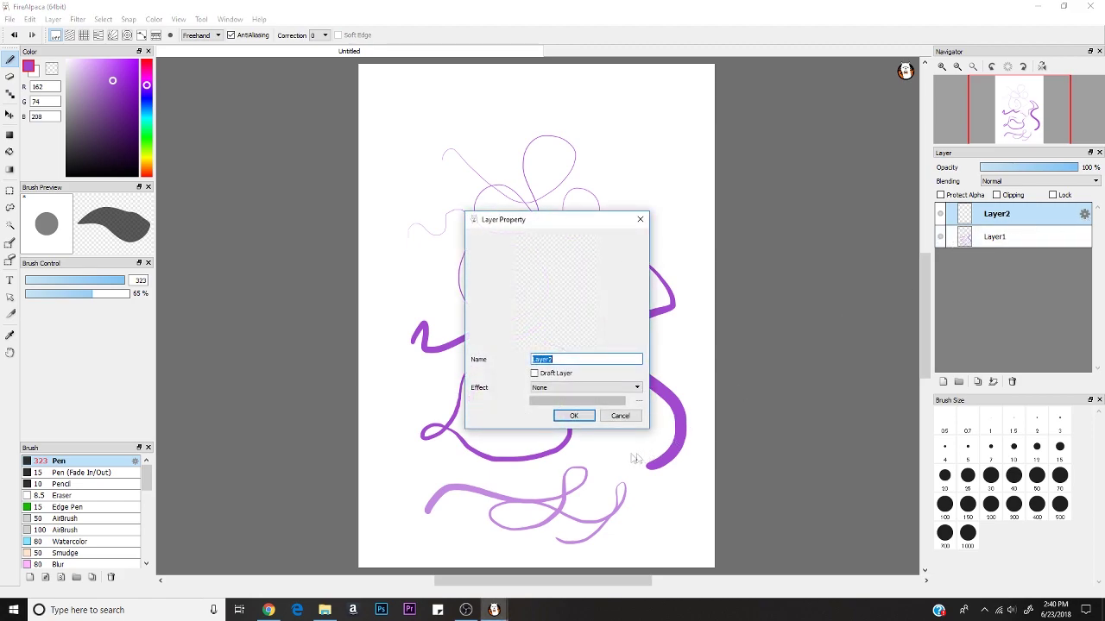
left_click(592, 387)
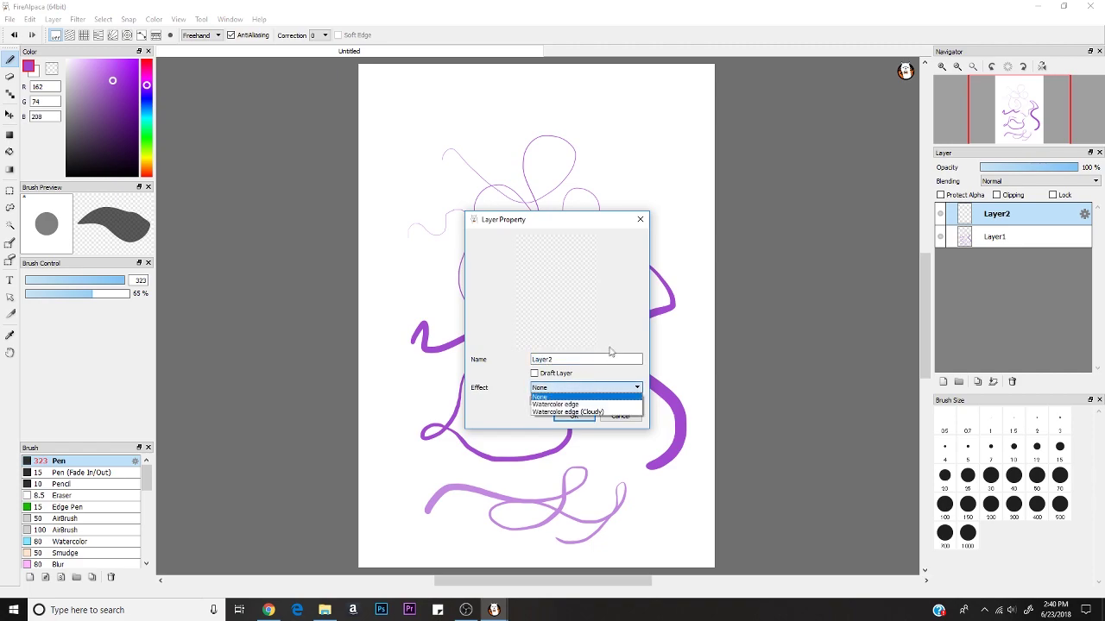
left_click(567, 412)
left_click(572, 416)
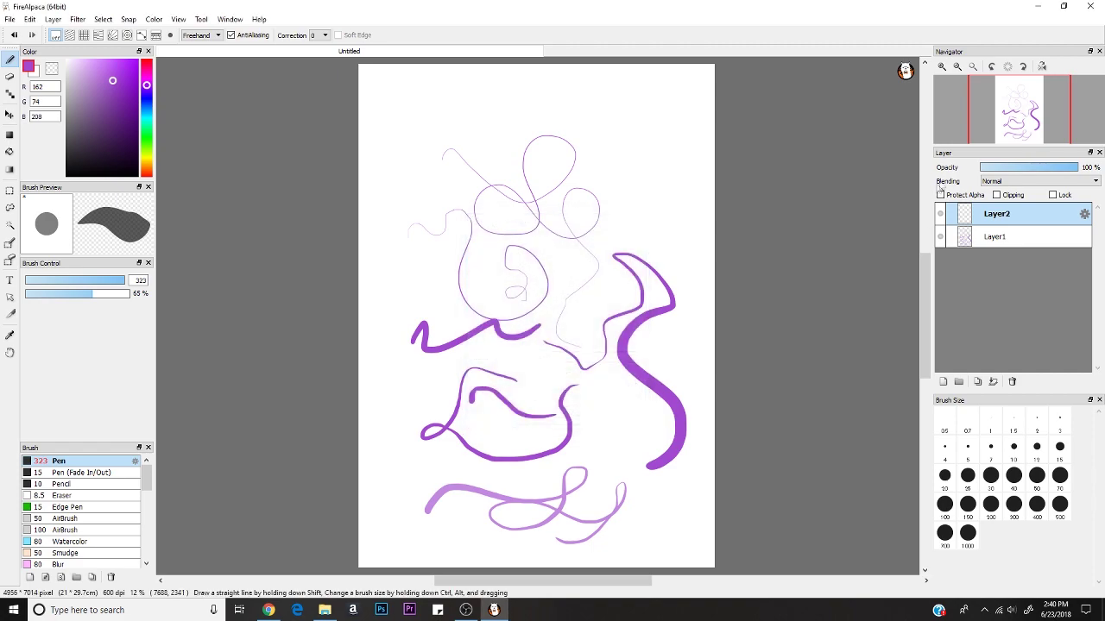
mouse_move(1057, 136)
mouse_move(1036, 121)
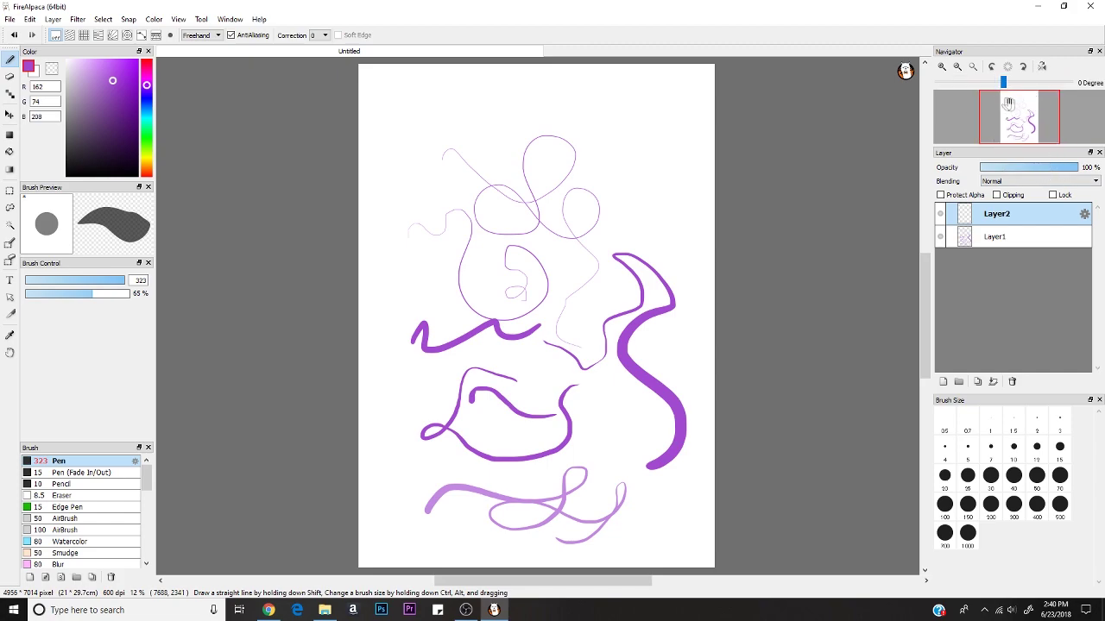
left_click(1035, 108)
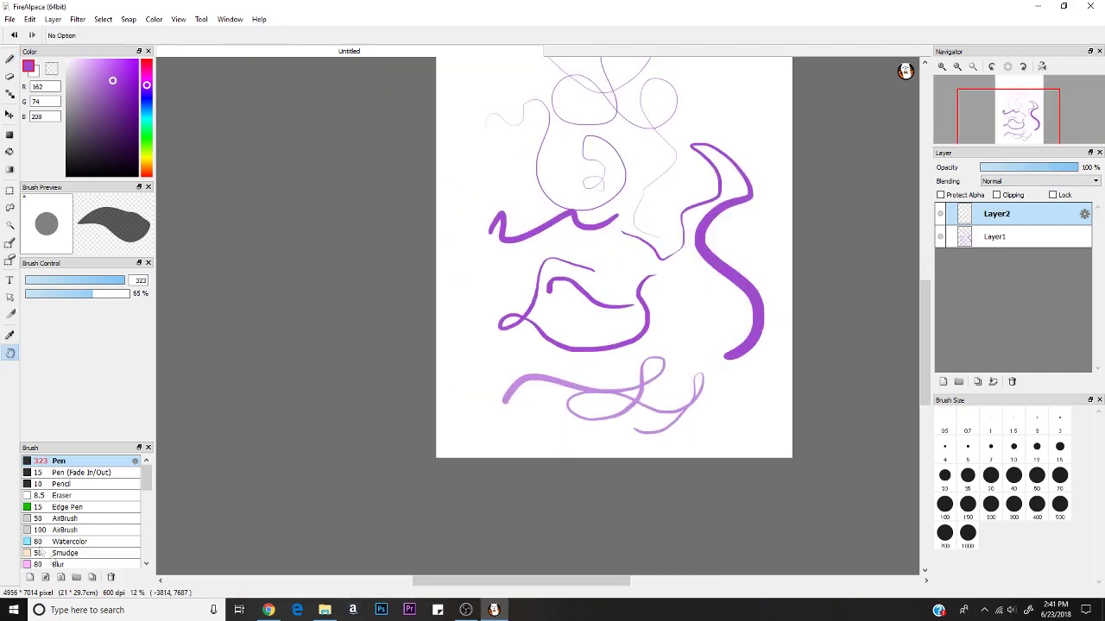
Step: Move through AirBrush and Watercolor in the Brush list and select the Leaf brush
left_click(86, 520)
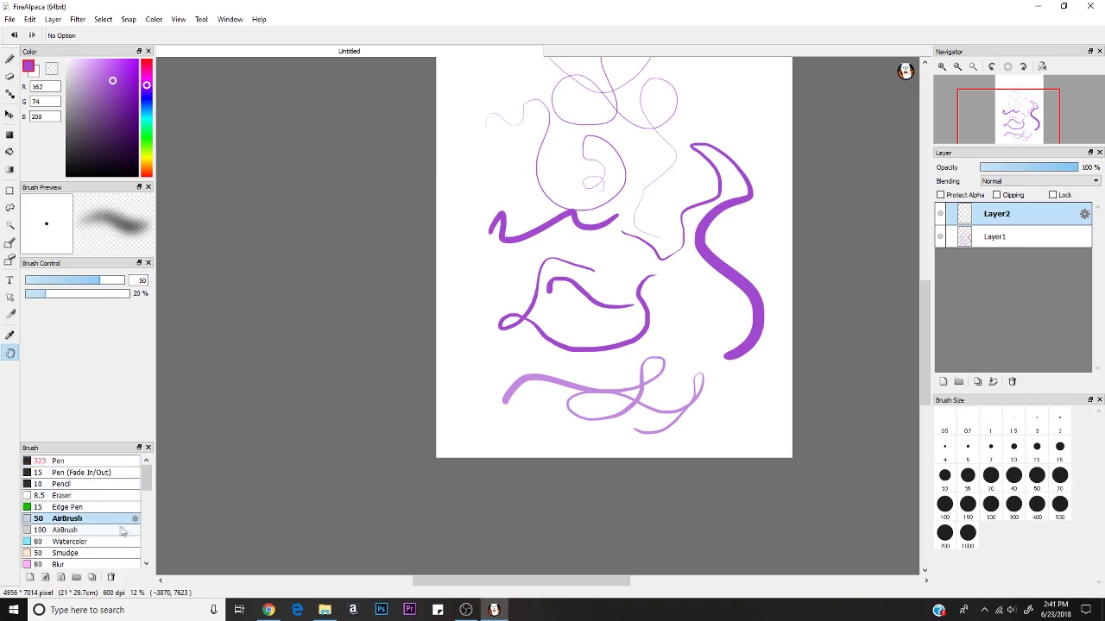
left_click(97, 542)
scroll(87, 490, "down", 5)
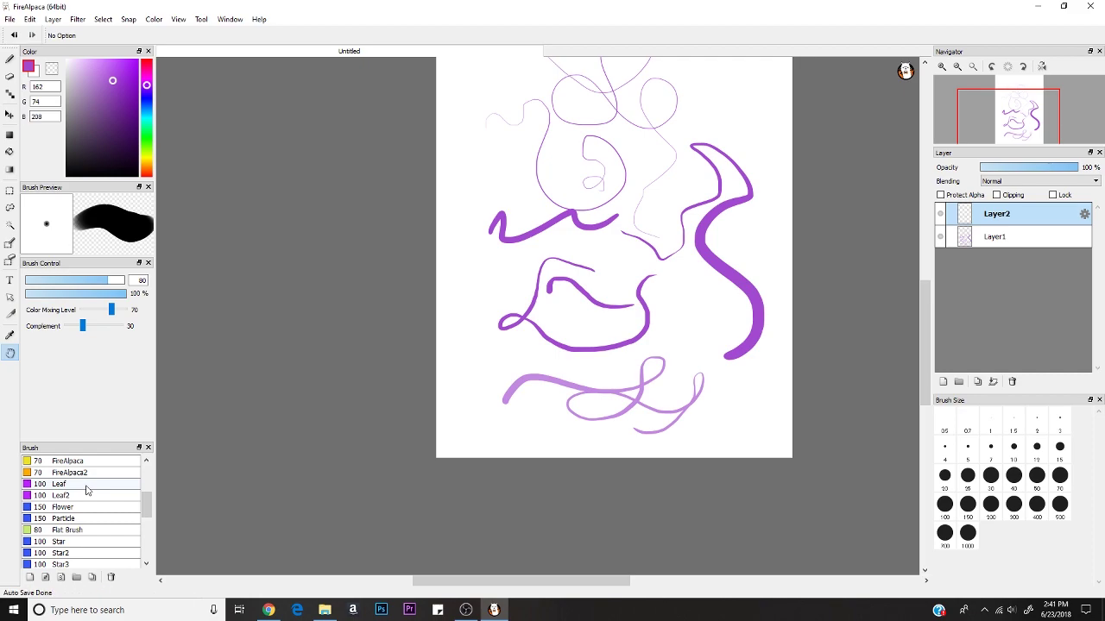
left_click(85, 489)
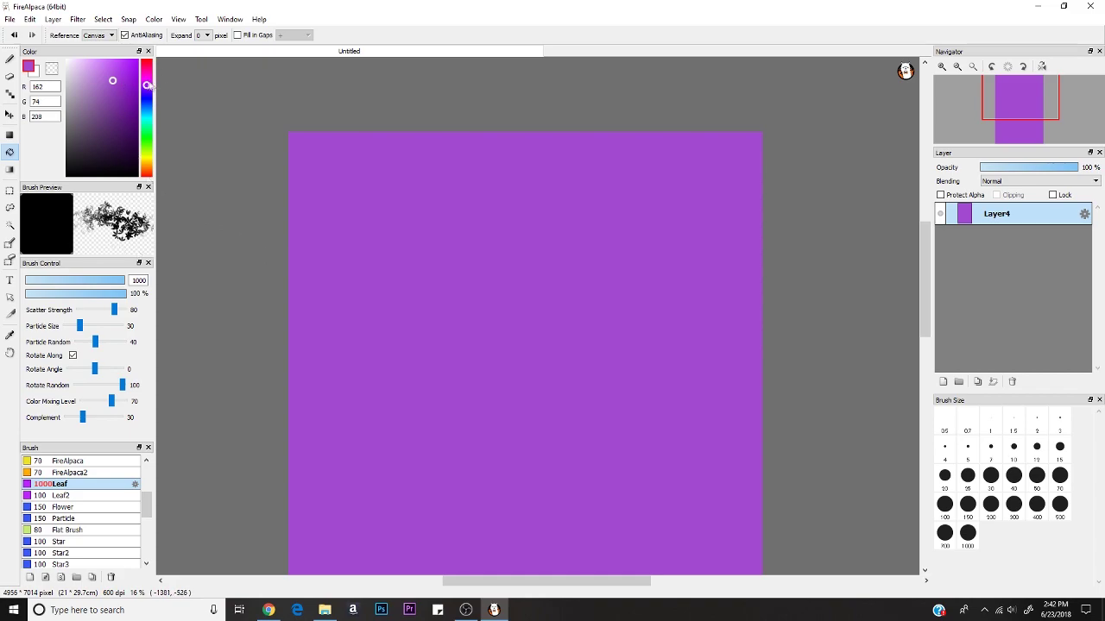
Step: Pick pink, set the Leaf brush to size 1000, lower Scatter Strength, and turn Rotate Along off
left_click_drag(147, 84, 147, 72)
key("b")
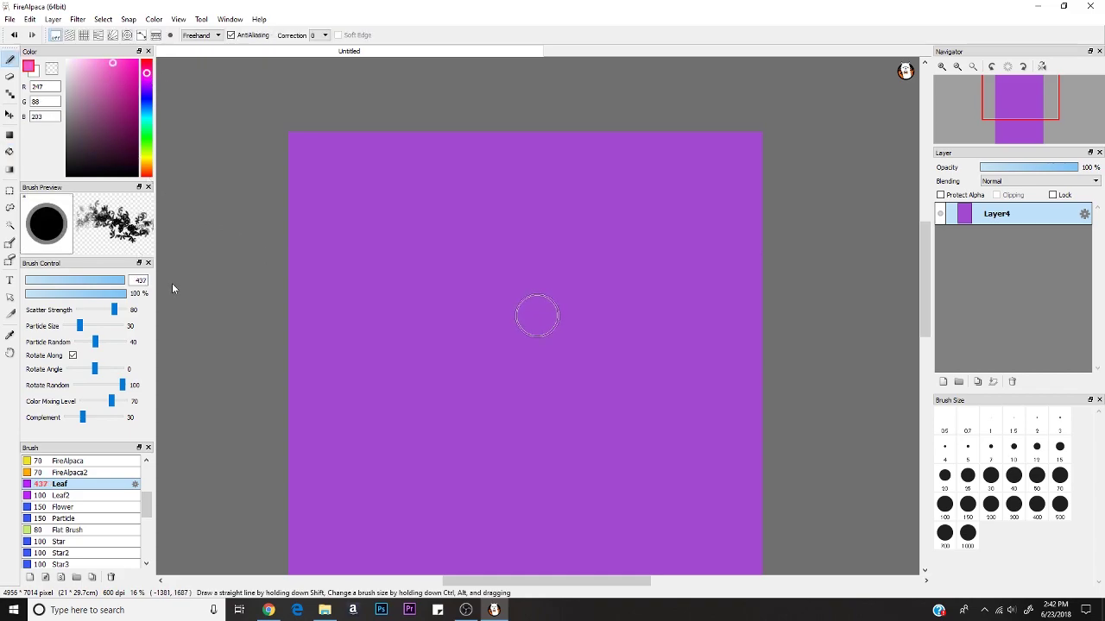
left_click_drag(182, 289, 207, 289)
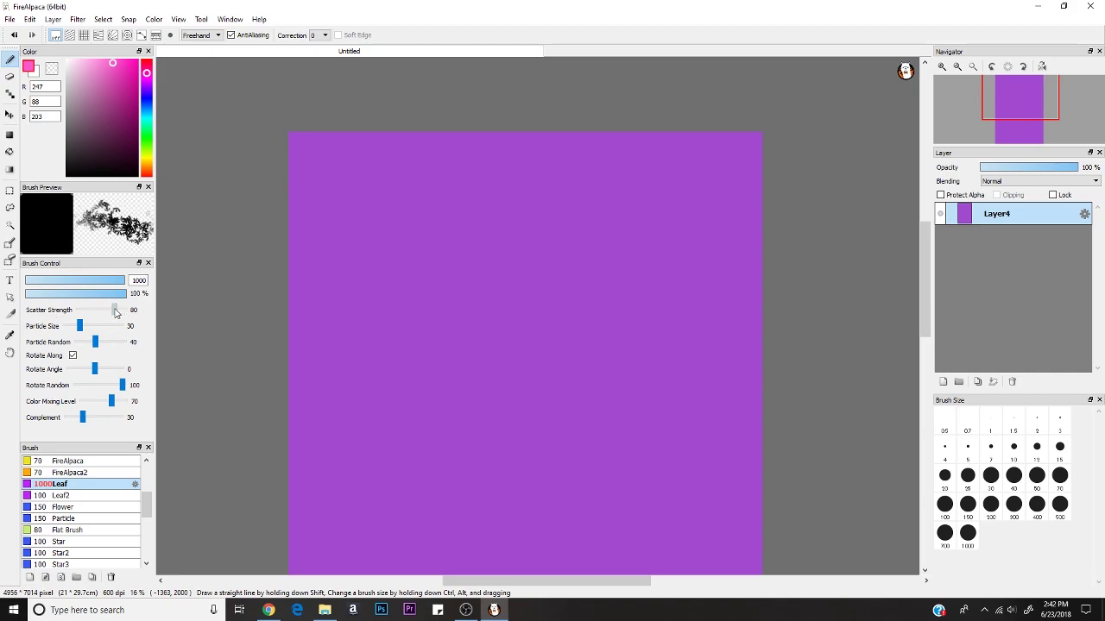
mouse_move(115, 310)
left_mouse_down()
mouse_move(77, 310)
mouse_move(107, 316)
mouse_move(107, 326)
mouse_move(80, 326)
mouse_move(106, 341)
left_mouse_up()
left_click(72, 355)
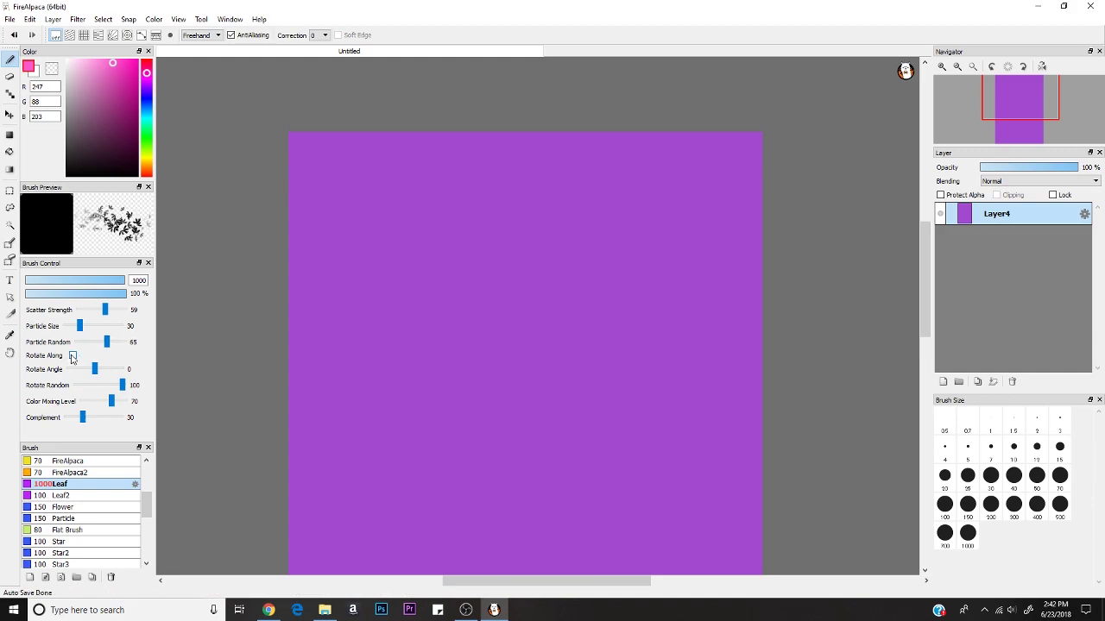
left_click(72, 356)
left_click(72, 356)
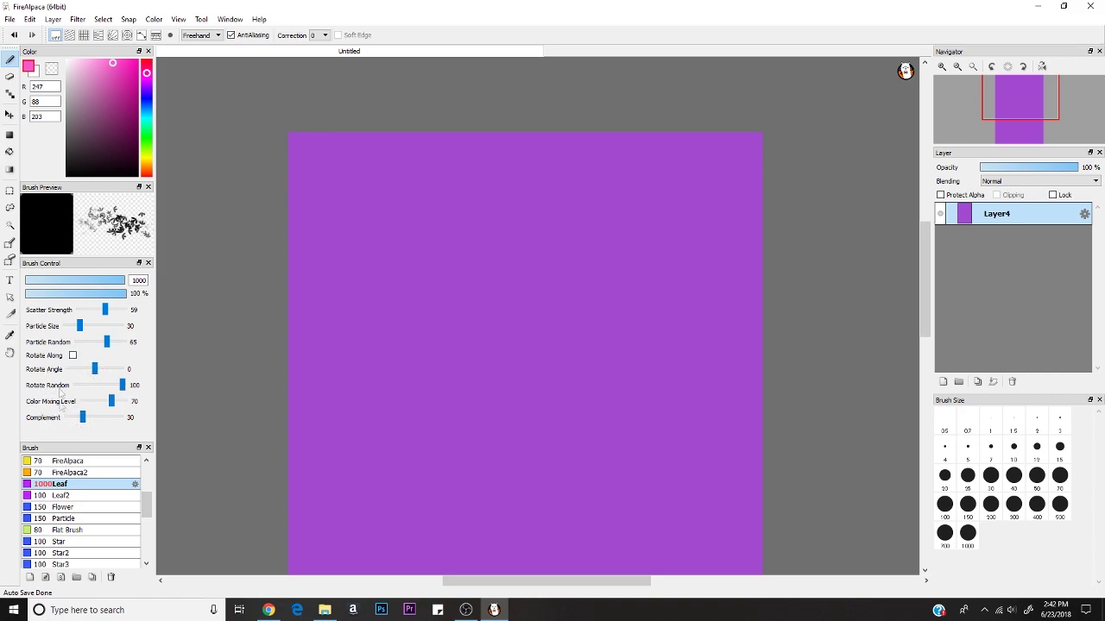
Step: Try the Flower, Particle, Flat Brush, Star and Star2 brushes, settling on Flower
left_click(78, 508)
left_click(80, 520)
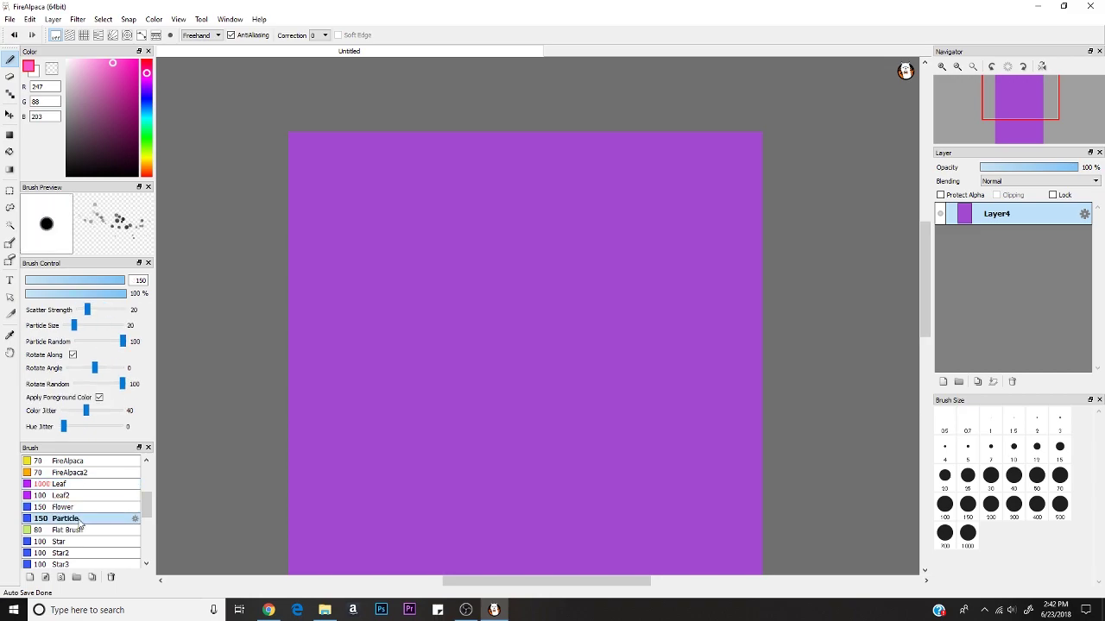
left_click(83, 530)
left_click(84, 542)
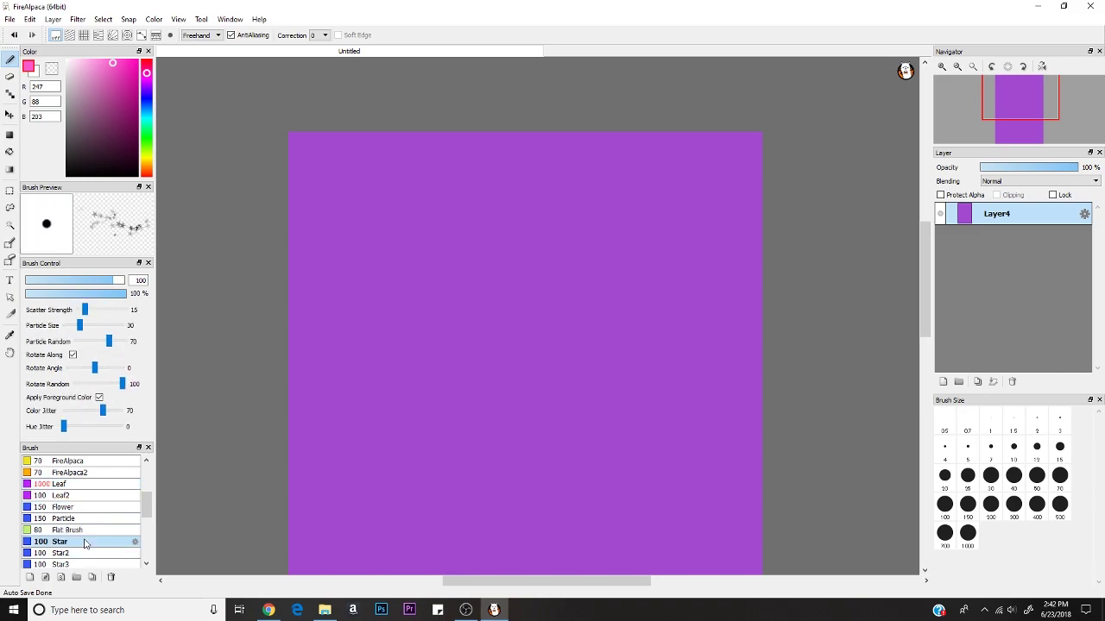
left_click(84, 553)
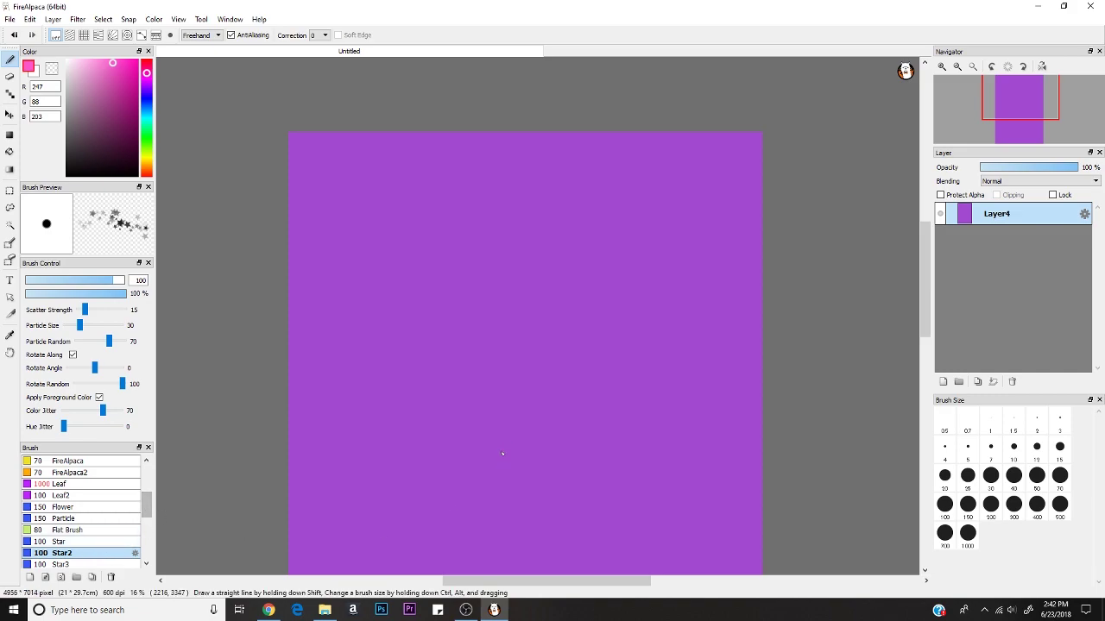
left_click(82, 507)
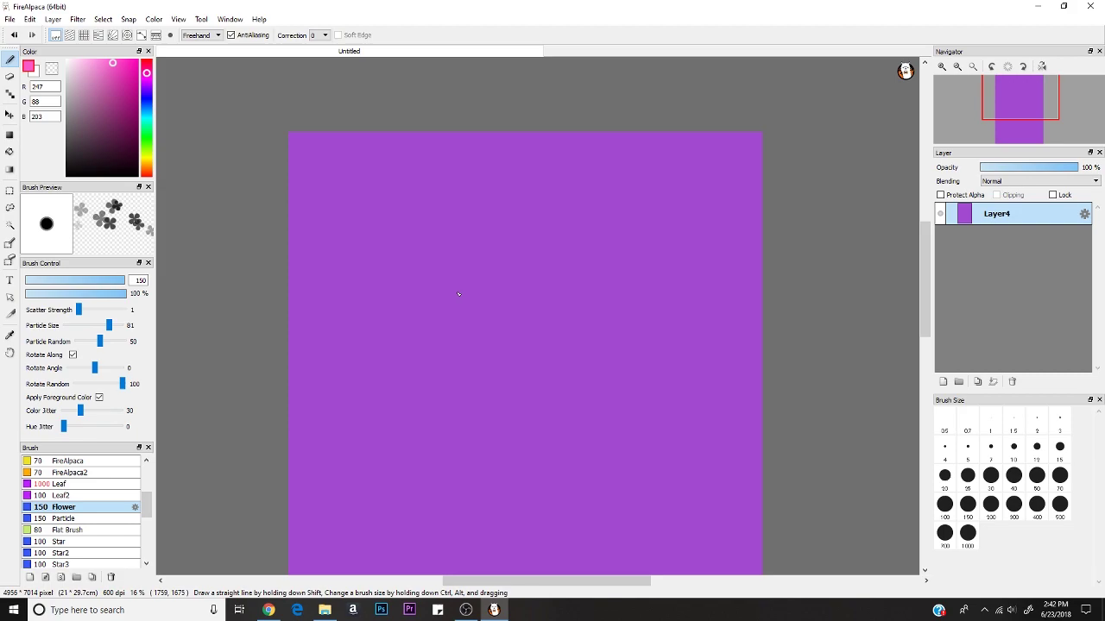
Step: Paint two curving pink flower trails across the purple canvas with the Flower brush
mouse_move(355, 412)
left_mouse_down()
mouse_move(372, 355)
mouse_move(414, 331)
mouse_move(521, 308)
left_mouse_up()
left_click_drag(546, 274, 559, 256)
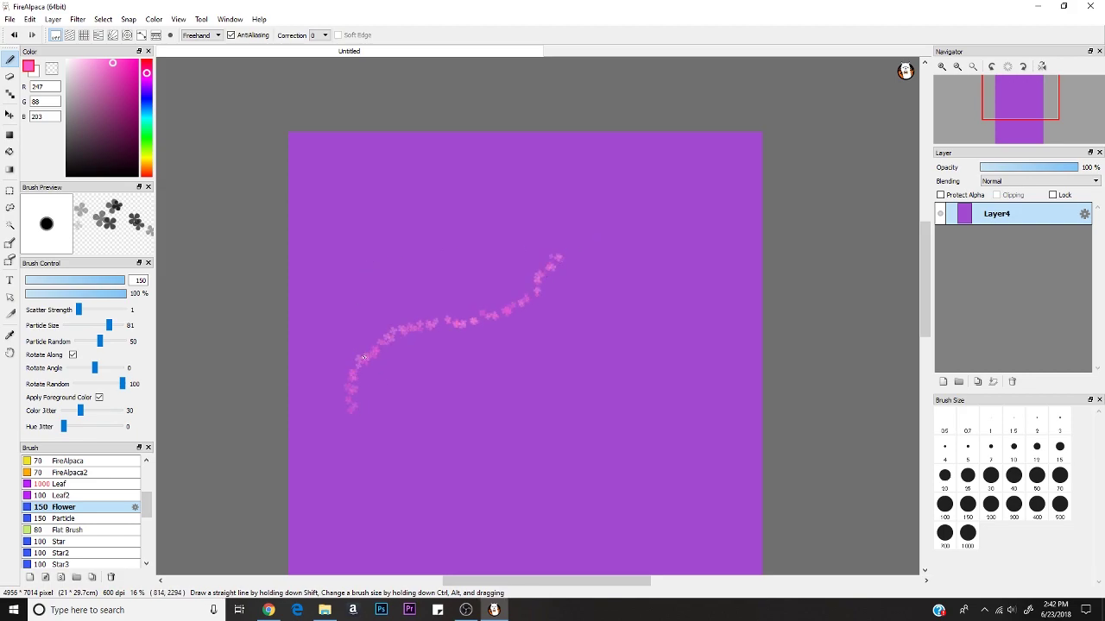
mouse_move(355, 347)
left_mouse_down()
mouse_move(372, 306)
mouse_move(485, 256)
left_mouse_up()
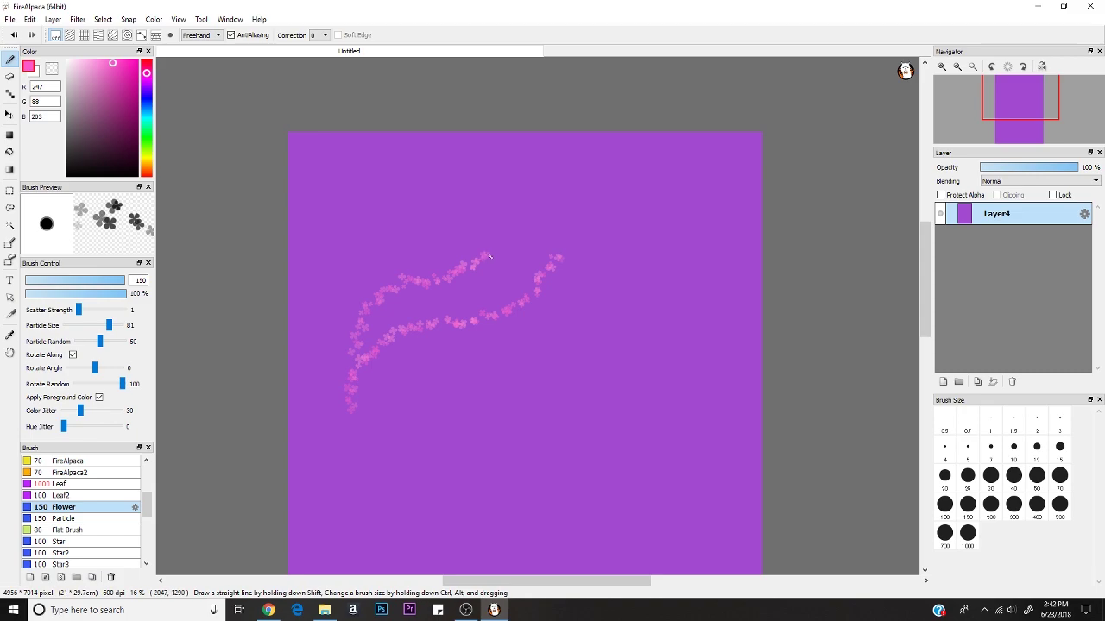
Step: Try the Stem2 and Stem3 brushes, then settle on the Symmetry brush at size 10
scroll(87, 509, "down", 3)
left_click(90, 508)
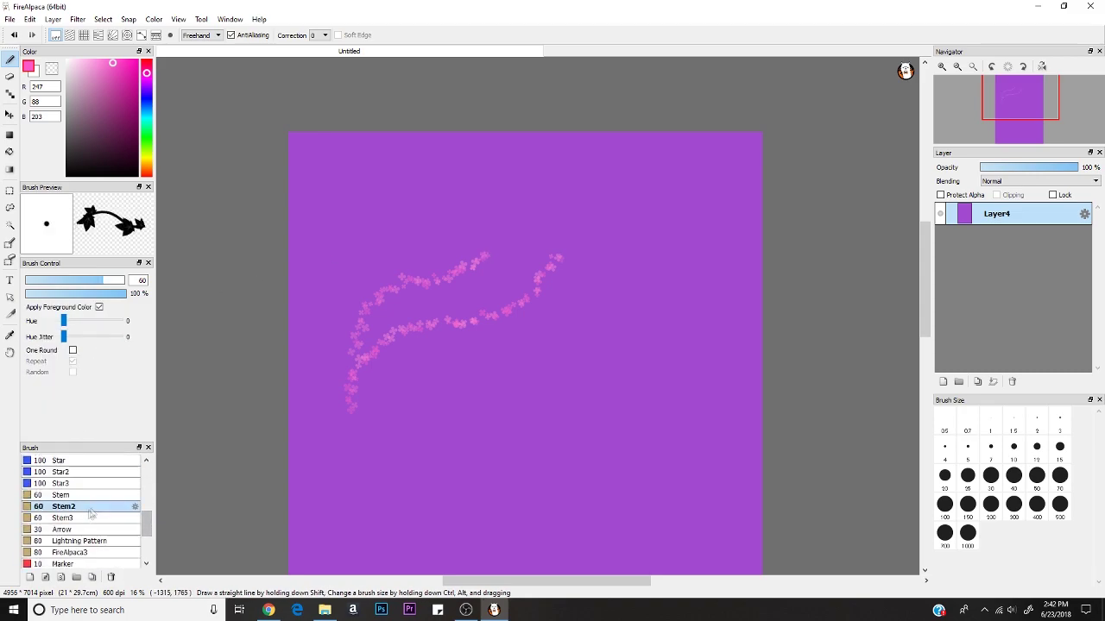
left_click(86, 518)
left_click_drag(147, 524, 149, 551)
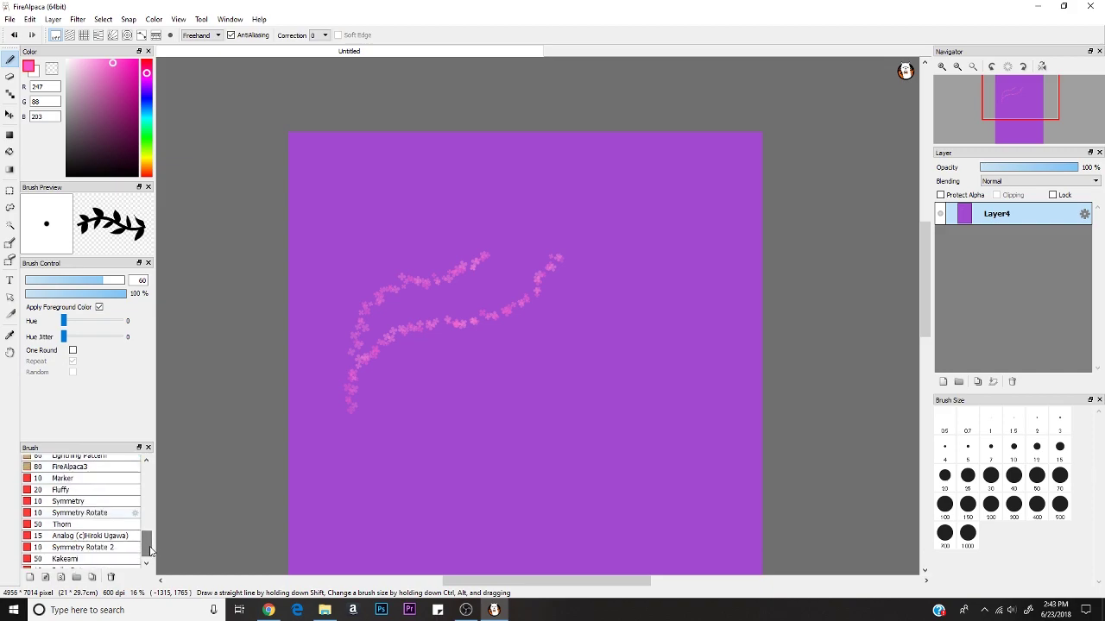
left_click(93, 502)
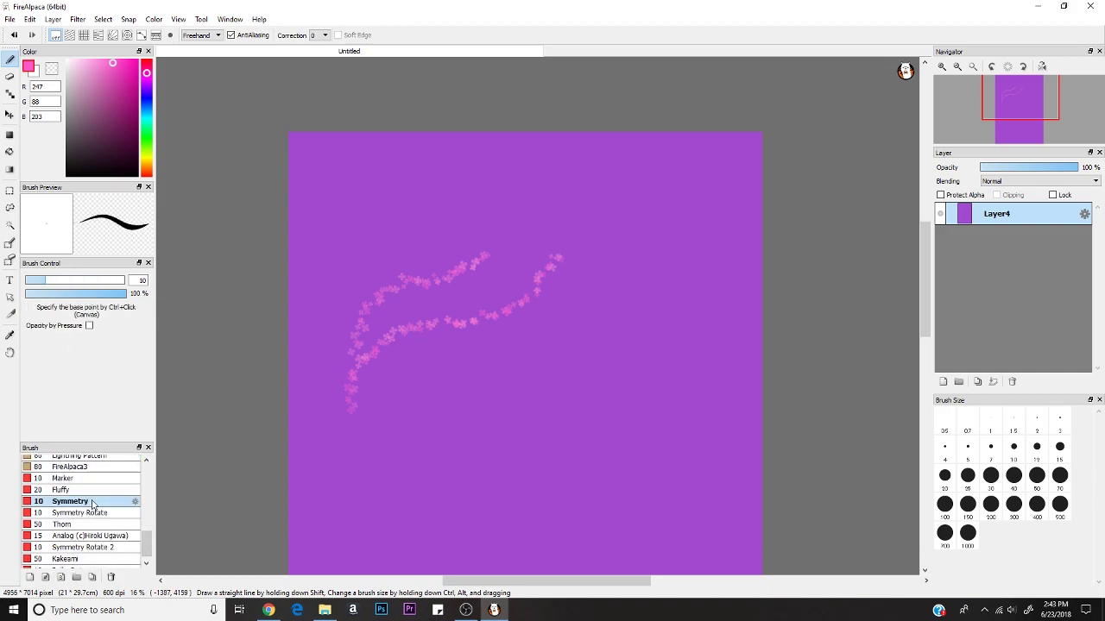
Step: Switch to black and draw a looping mirror-symmetric figure below the flower trails
left_click(72, 174)
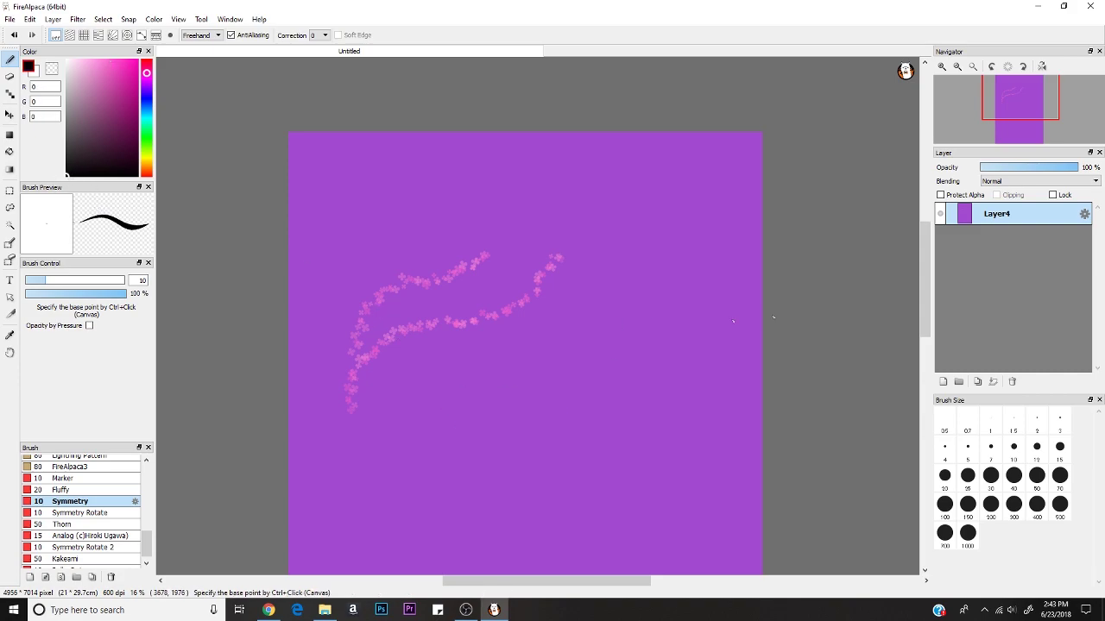
left_click_drag(588, 581, 601, 583)
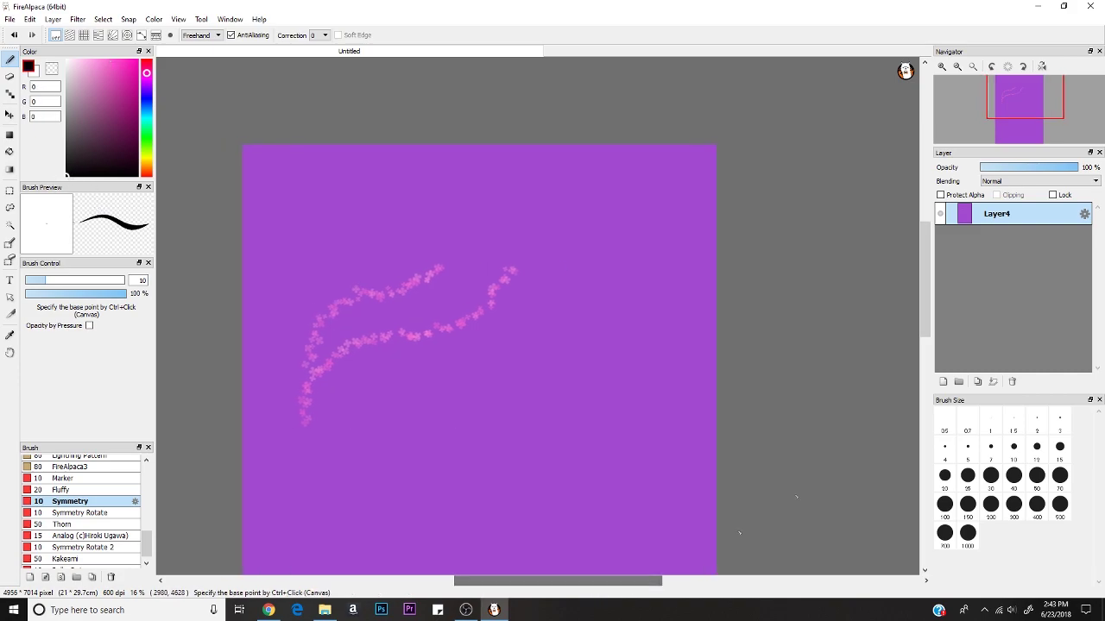
left_click_drag(930, 281, 930, 332)
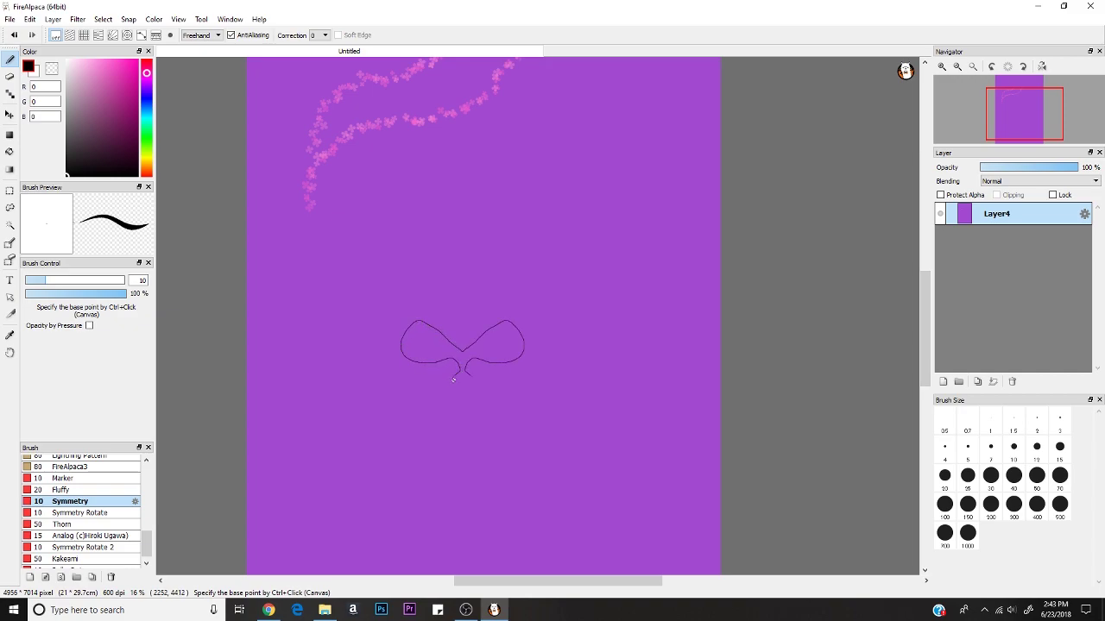
mouse_move(428, 425)
left_mouse_down()
mouse_move(482, 397)
mouse_move(457, 352)
mouse_move(451, 300)
mouse_move(482, 257)
mouse_move(487, 220)
mouse_move(463, 198)
mouse_move(368, 265)
mouse_move(363, 288)
mouse_move(481, 287)
mouse_move(518, 311)
mouse_move(470, 337)
mouse_move(385, 354)
mouse_move(408, 369)
left_mouse_up()
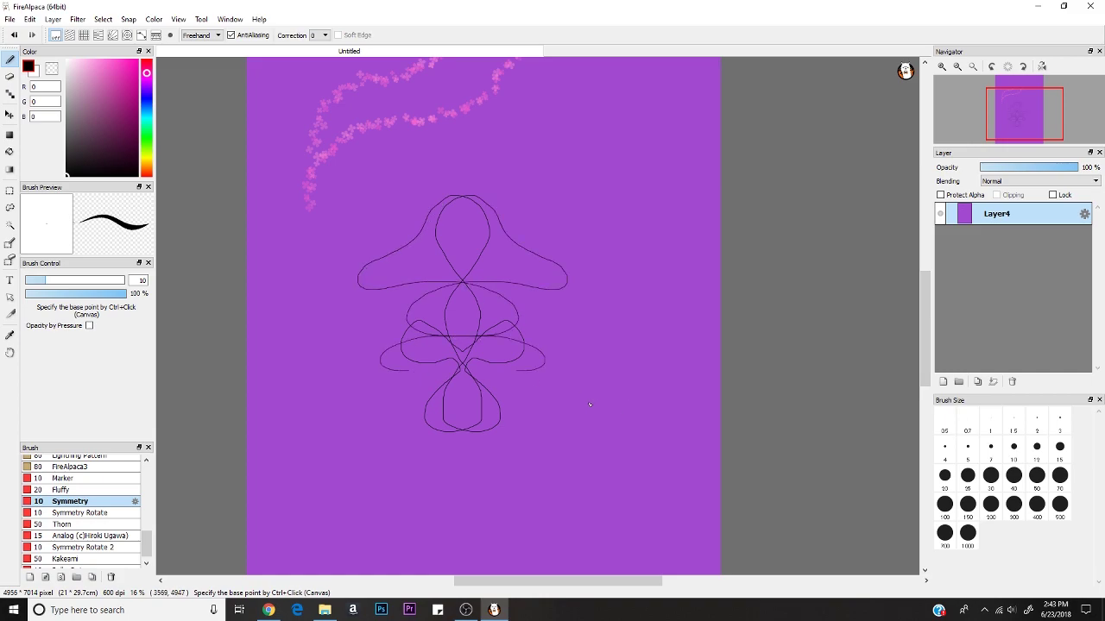
Step: Draw a five-armed Symmetry Rotate pattern at lower left and a six-fold Symmetry Rotate 2 star at lower right
left_click(107, 515)
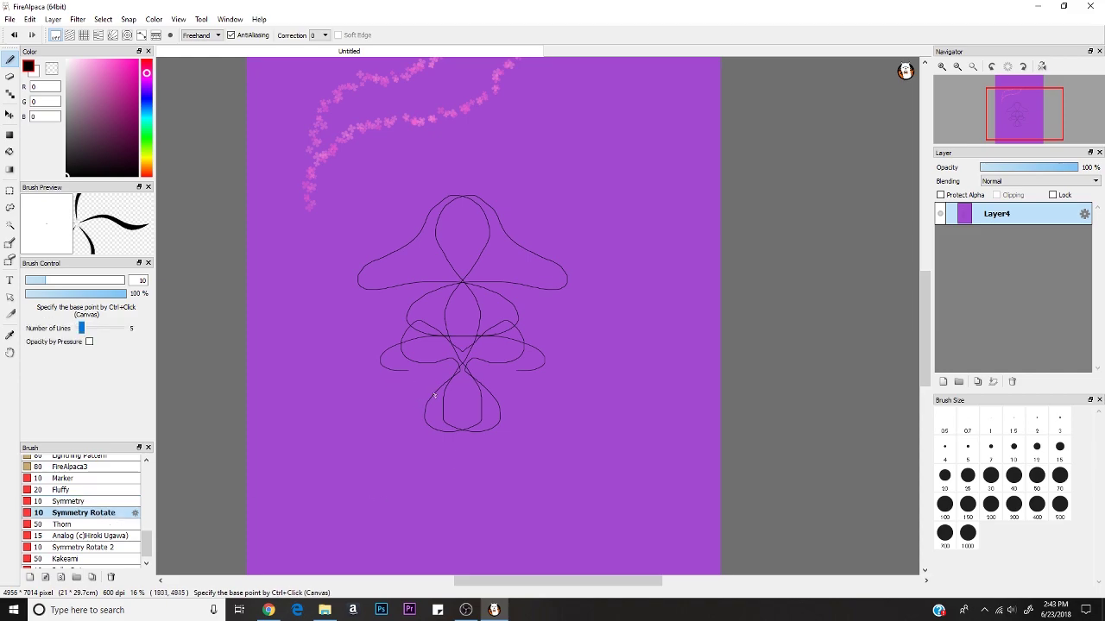
mouse_move(332, 480)
left_mouse_down()
mouse_move(286, 469)
mouse_move(307, 502)
mouse_move(353, 485)
mouse_move(341, 471)
mouse_move(323, 482)
mouse_move(279, 429)
mouse_move(261, 434)
mouse_move(264, 477)
mouse_move(373, 489)
mouse_move(412, 502)
mouse_move(426, 522)
mouse_move(419, 538)
mouse_move(393, 541)
mouse_move(349, 511)
left_mouse_up()
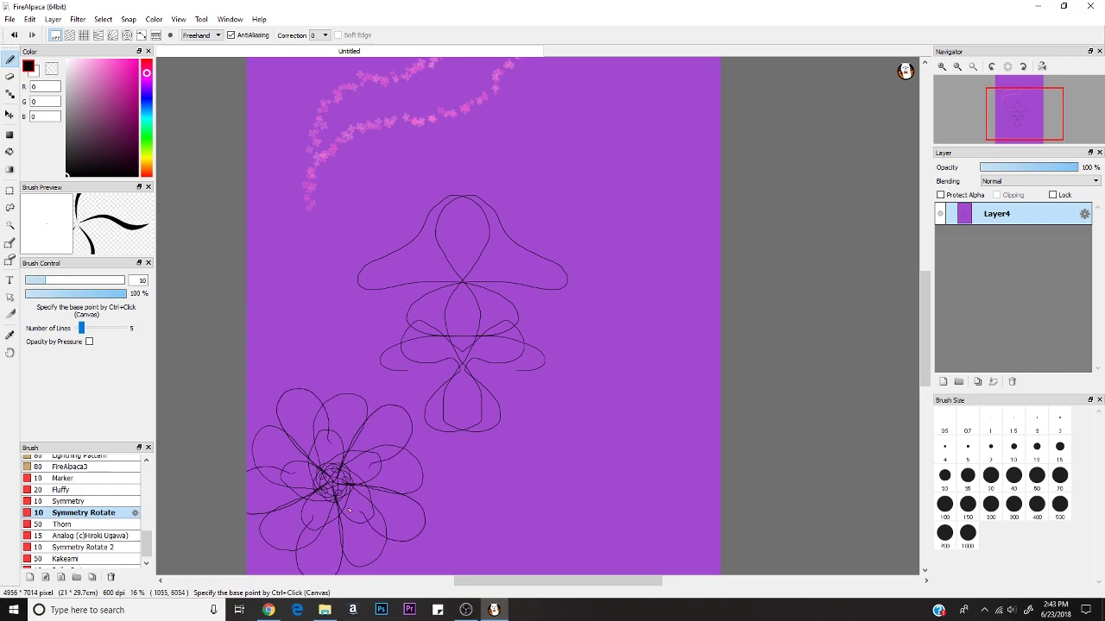
left_click(123, 549)
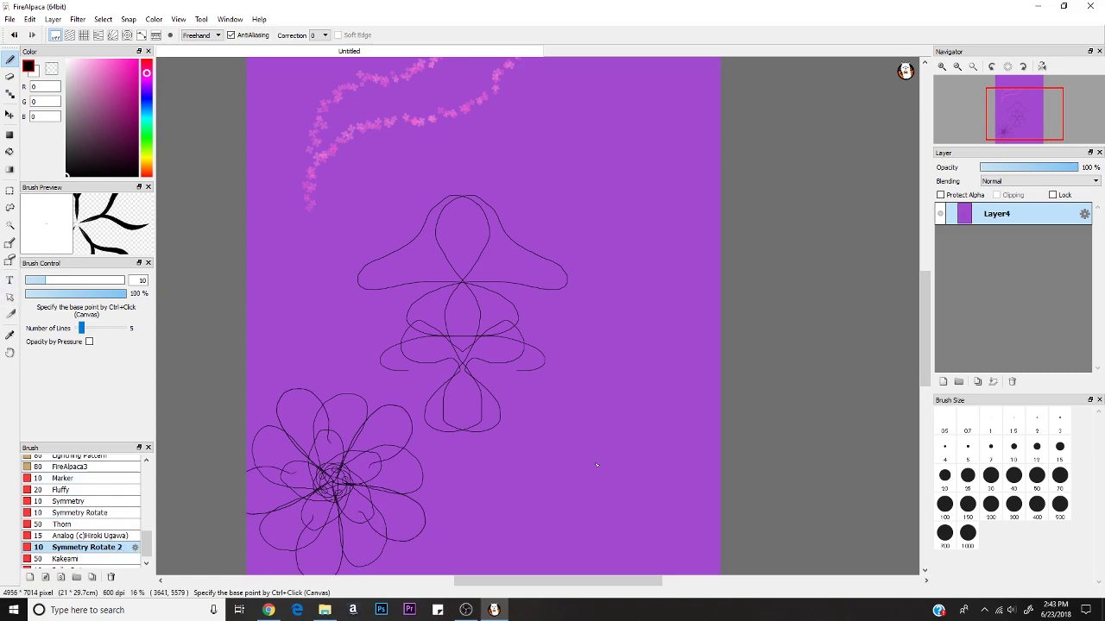
mouse_move(635, 480)
left_mouse_down()
mouse_move(644, 438)
mouse_move(608, 397)
mouse_move(629, 407)
mouse_move(649, 371)
mouse_move(638, 320)
mouse_move(630, 333)
mouse_move(654, 418)
mouse_move(615, 435)
mouse_move(612, 451)
mouse_move(638, 437)
left_mouse_up()
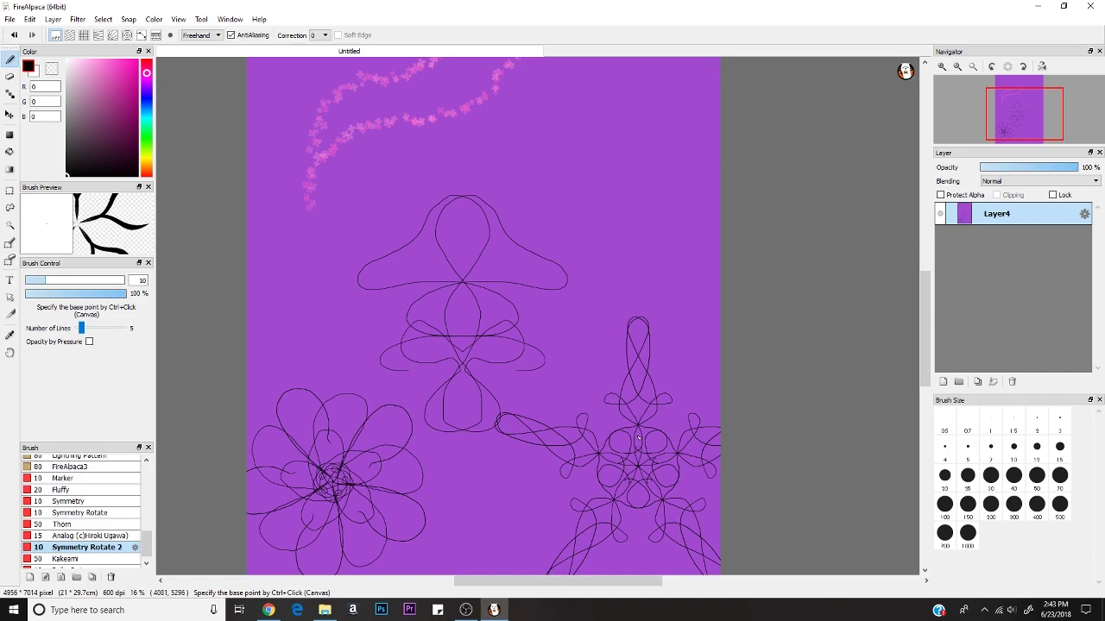
mouse_move(932, 311)
left_mouse_down()
mouse_move(931, 400)
mouse_move(944, 319)
left_mouse_up()
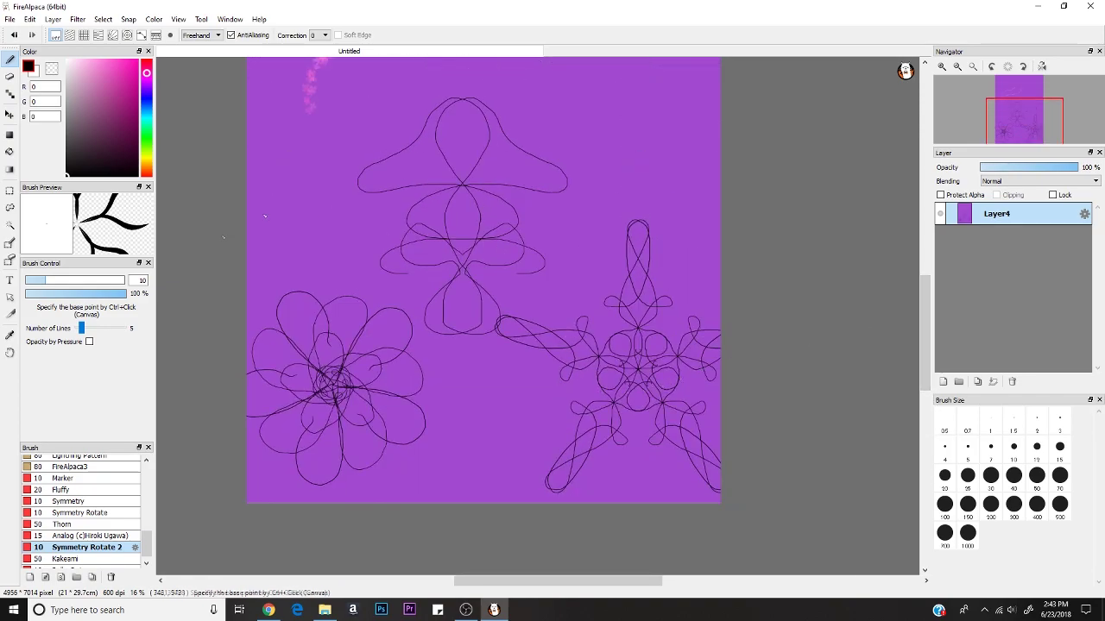
scroll(138, 548, "down", 1)
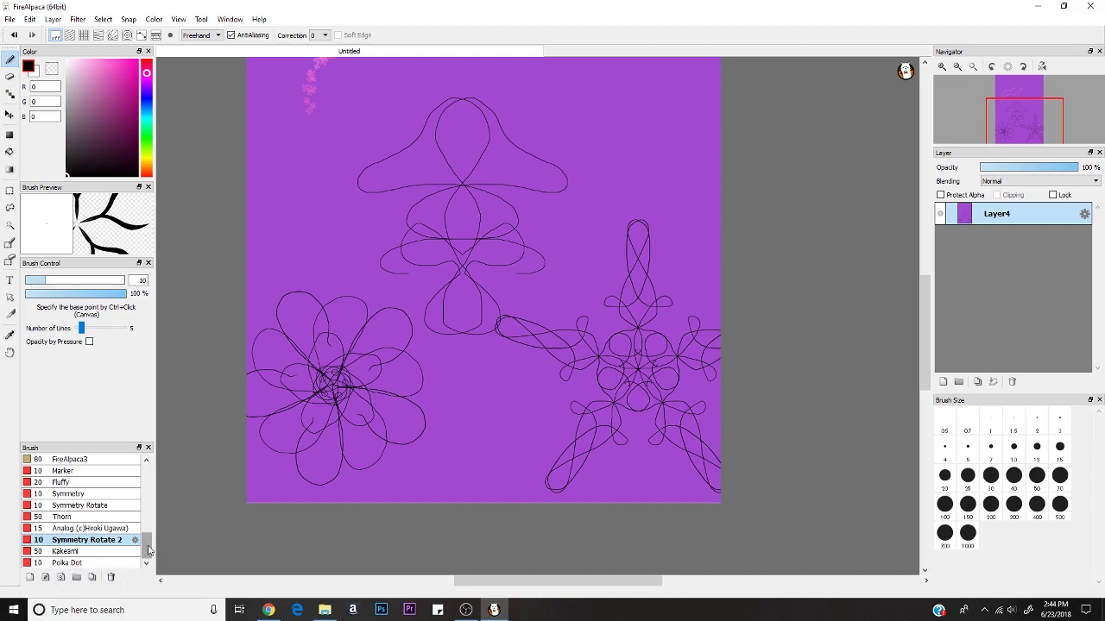
mouse_move(148, 549)
left_mouse_down()
mouse_move(147, 466)
mouse_move(147, 554)
left_mouse_up()
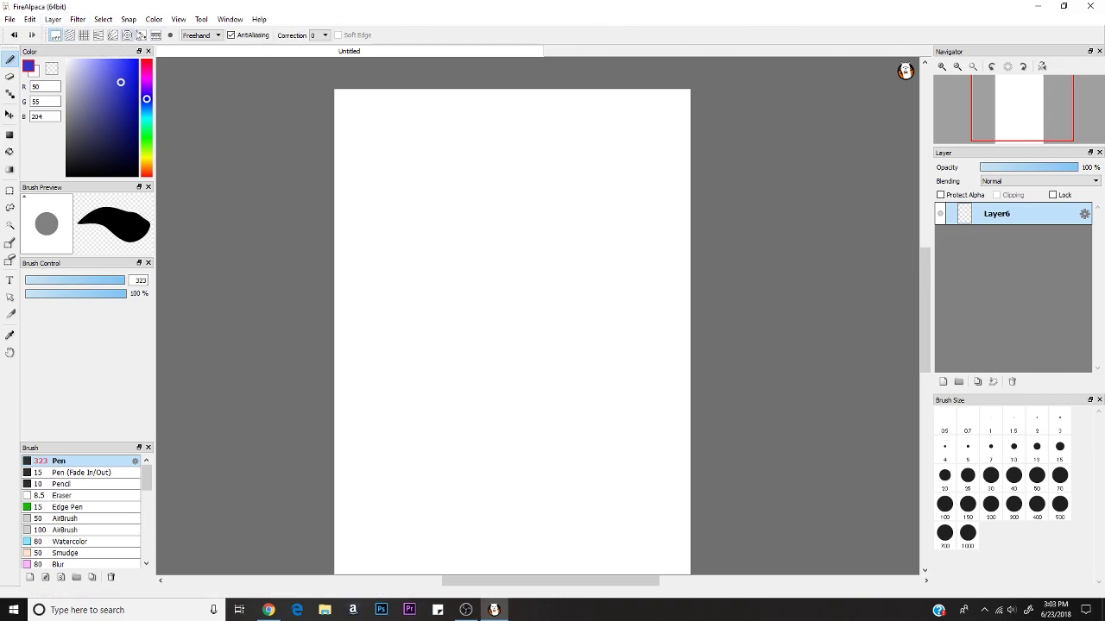
Step: Cycle through the snap modes to concentric circles and centre the circle guides on the page
left_click(69, 36)
left_click(83, 35)
left_click(100, 39)
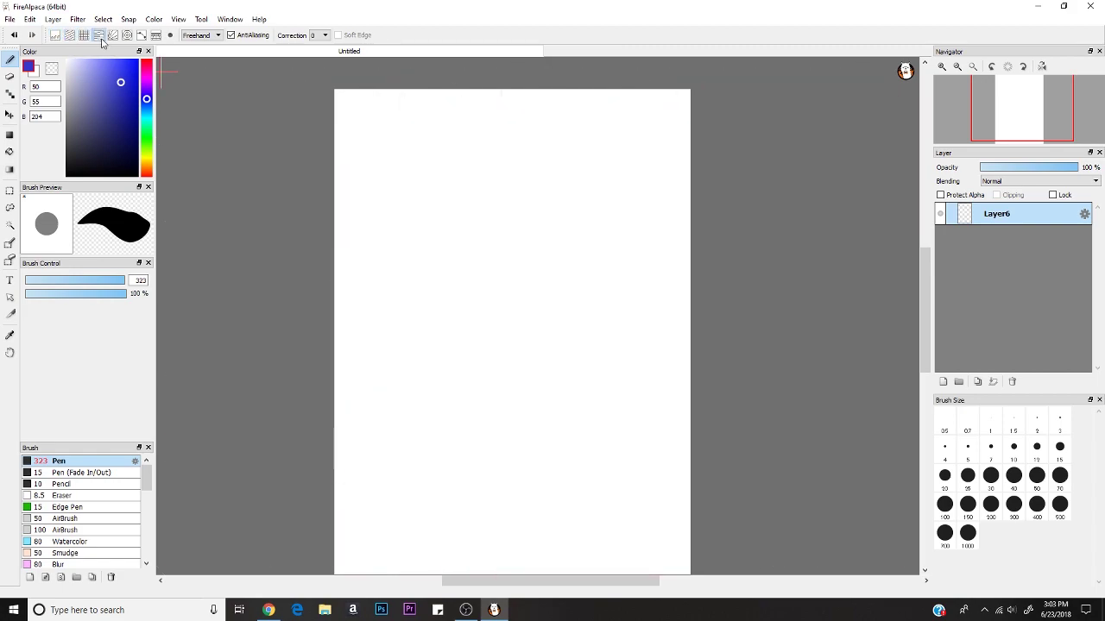
left_click(113, 35)
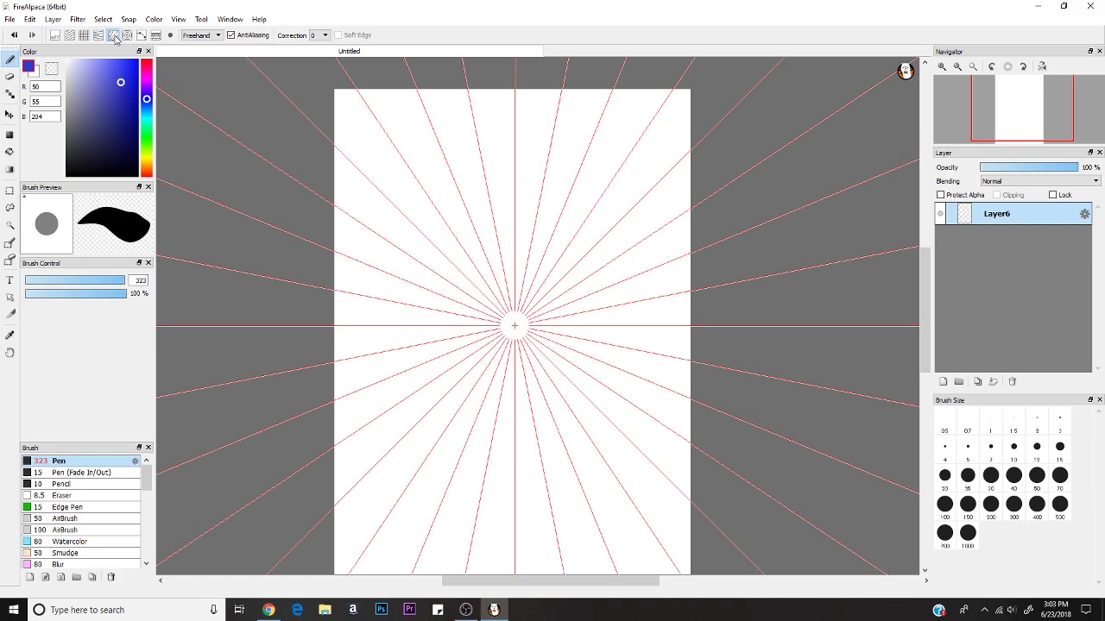
left_click(128, 36)
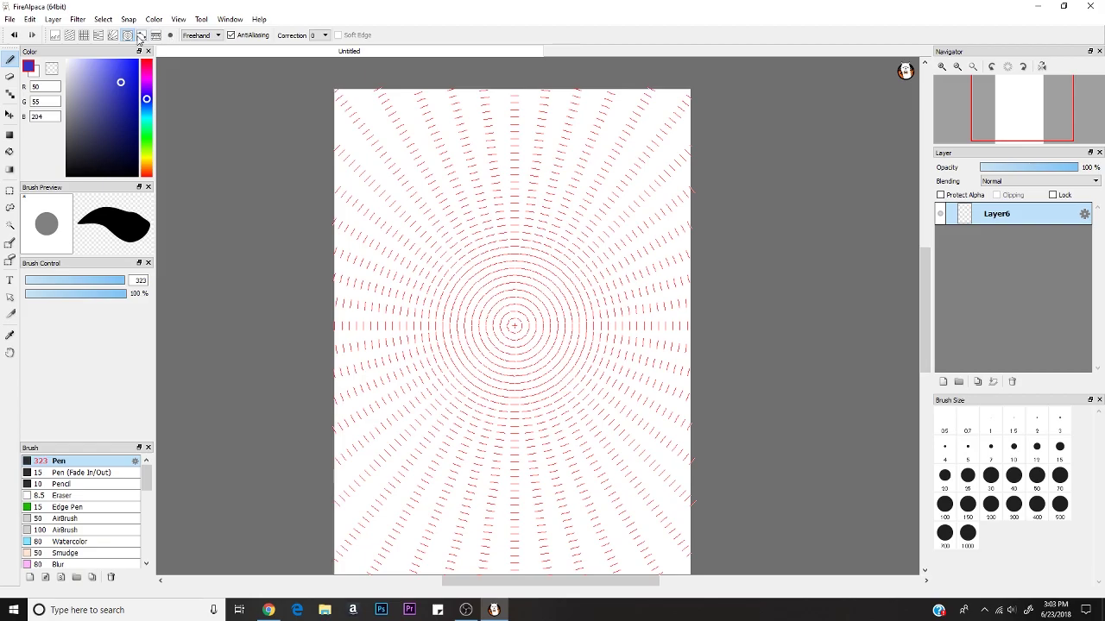
mouse_move(513, 325)
left_mouse_down()
mouse_move(517, 247)
mouse_move(421, 220)
mouse_move(382, 234)
mouse_move(298, 74)
mouse_move(406, 112)
mouse_move(391, 179)
mouse_move(394, 153)
mouse_move(432, 124)
mouse_move(547, 148)
mouse_move(598, 246)
mouse_move(587, 513)
mouse_move(496, 593)
mouse_move(431, 303)
mouse_move(530, 296)
mouse_move(630, 436)
mouse_move(501, 447)
mouse_move(565, 292)
mouse_move(609, 383)
mouse_move(592, 394)
mouse_move(574, 279)
mouse_move(520, 333)
left_mouse_up()
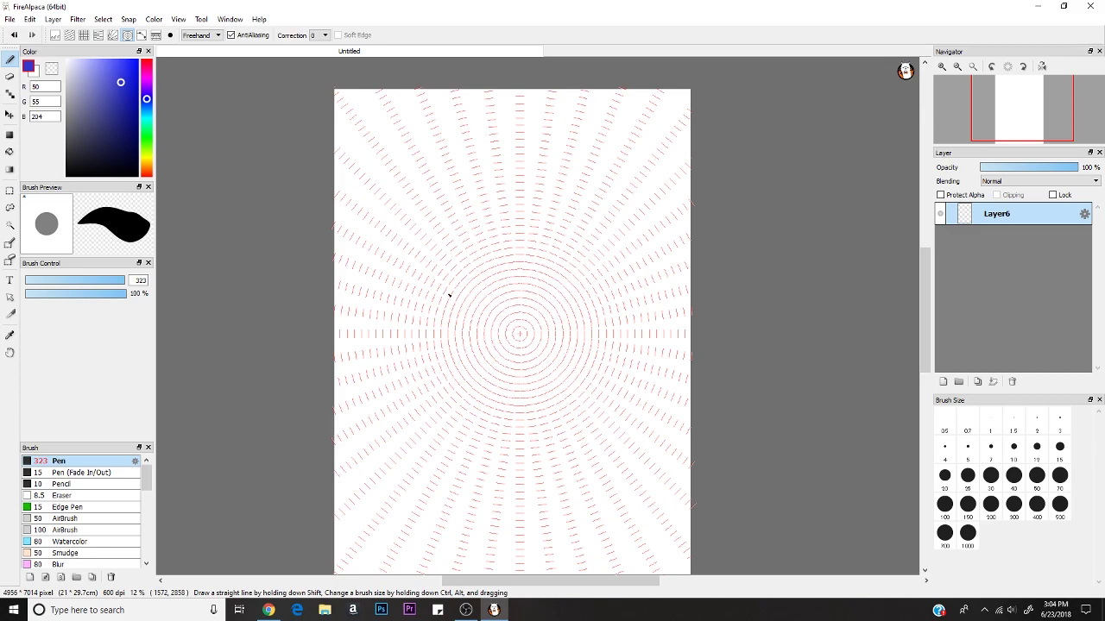
Step: Draw a thick blue inner circle and a larger outer circle along the concentric guides
mouse_move(431, 299)
left_mouse_down()
mouse_move(473, 249)
mouse_move(526, 236)
mouse_move(564, 248)
mouse_move(597, 278)
mouse_move(617, 330)
mouse_move(579, 396)
mouse_move(505, 427)
mouse_move(450, 403)
mouse_move(423, 358)
mouse_move(429, 293)
left_mouse_up()
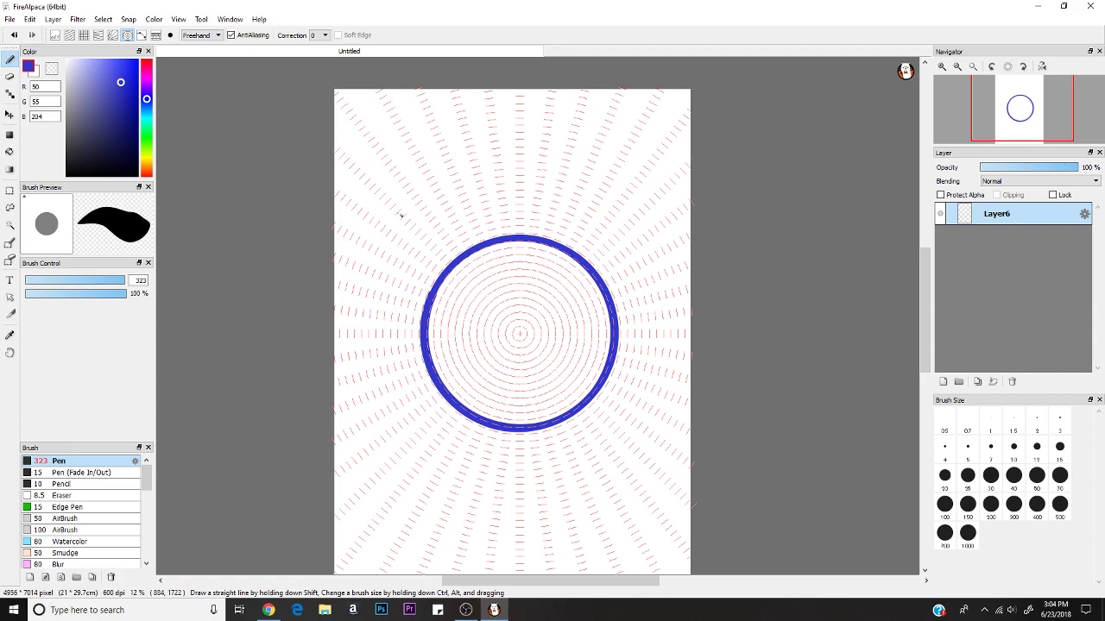
mouse_move(398, 213)
left_mouse_down()
mouse_move(477, 194)
mouse_move(386, 201)
mouse_move(392, 218)
mouse_move(488, 192)
mouse_move(533, 201)
mouse_move(368, 233)
mouse_move(557, 213)
mouse_move(359, 259)
mouse_move(360, 274)
mouse_move(391, 280)
mouse_move(549, 261)
mouse_move(354, 289)
mouse_move(347, 335)
mouse_move(367, 414)
mouse_move(460, 494)
mouse_move(477, 498)
mouse_move(504, 472)
mouse_move(572, 446)
mouse_move(640, 366)
mouse_move(623, 301)
mouse_move(564, 242)
left_mouse_up()
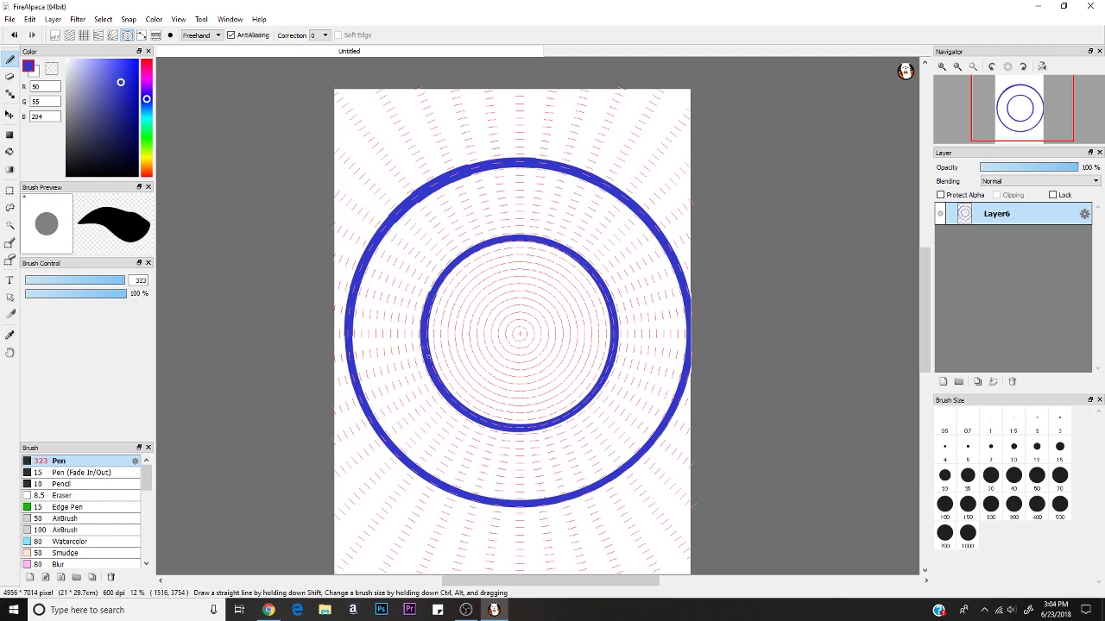
Step: Switch to radial snap guides and place their centre on the blue circles
left_click(113, 35)
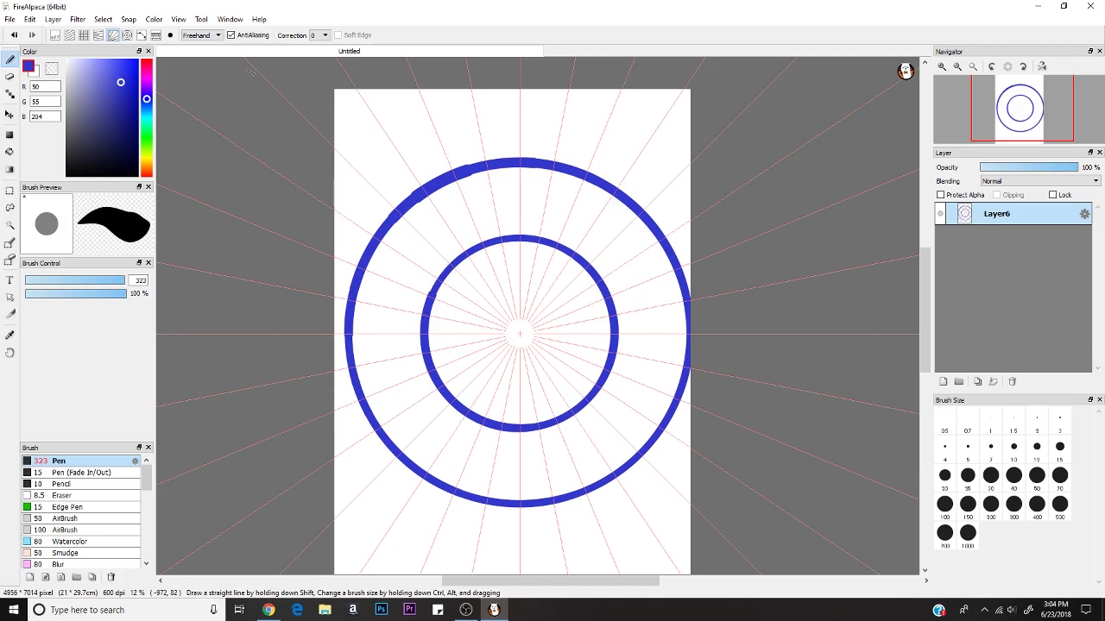
left_click(569, 326)
left_click_drag(582, 348, 178, 45)
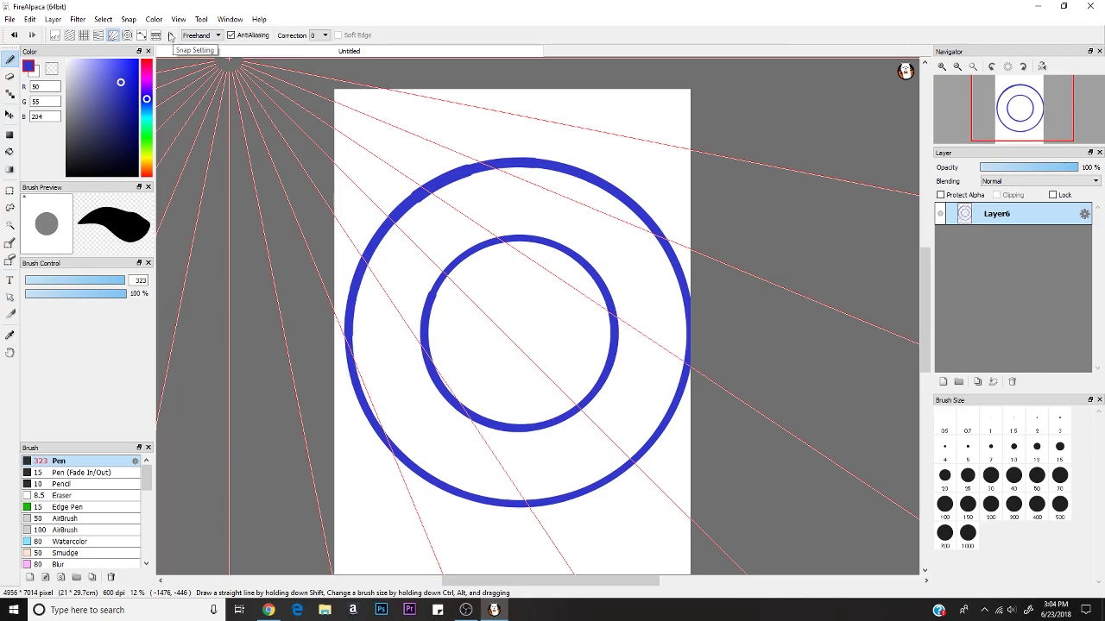
left_click(170, 35)
left_click_drag(229, 65, 519, 328)
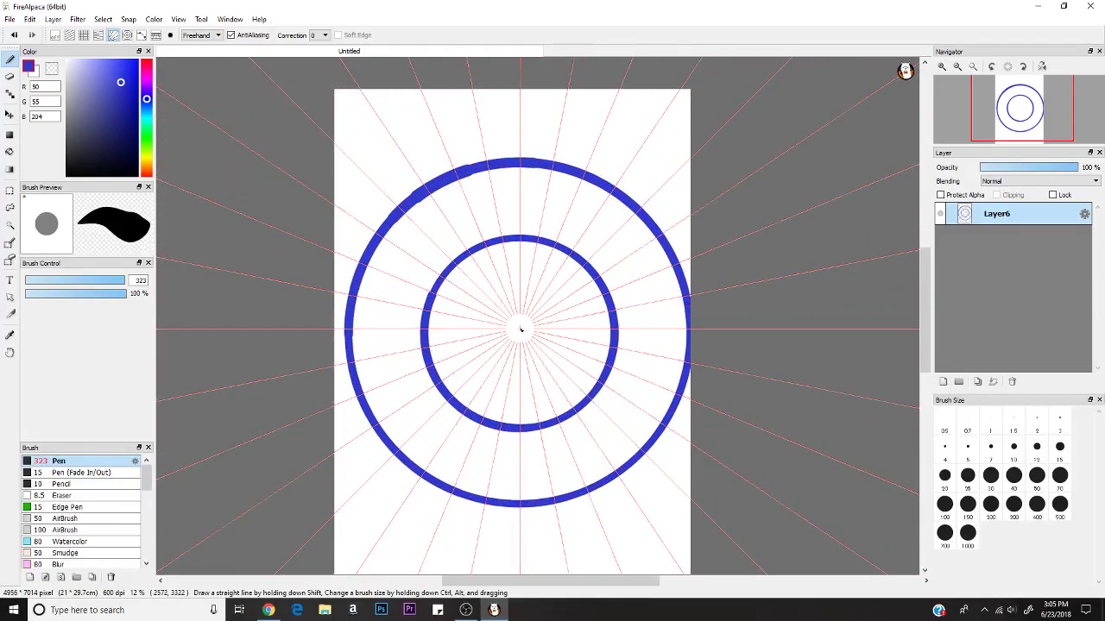
Step: Pick purple and draw rays from the centre: up, upper right, left, lower right and lower left
left_click(147, 87)
left_click(117, 67)
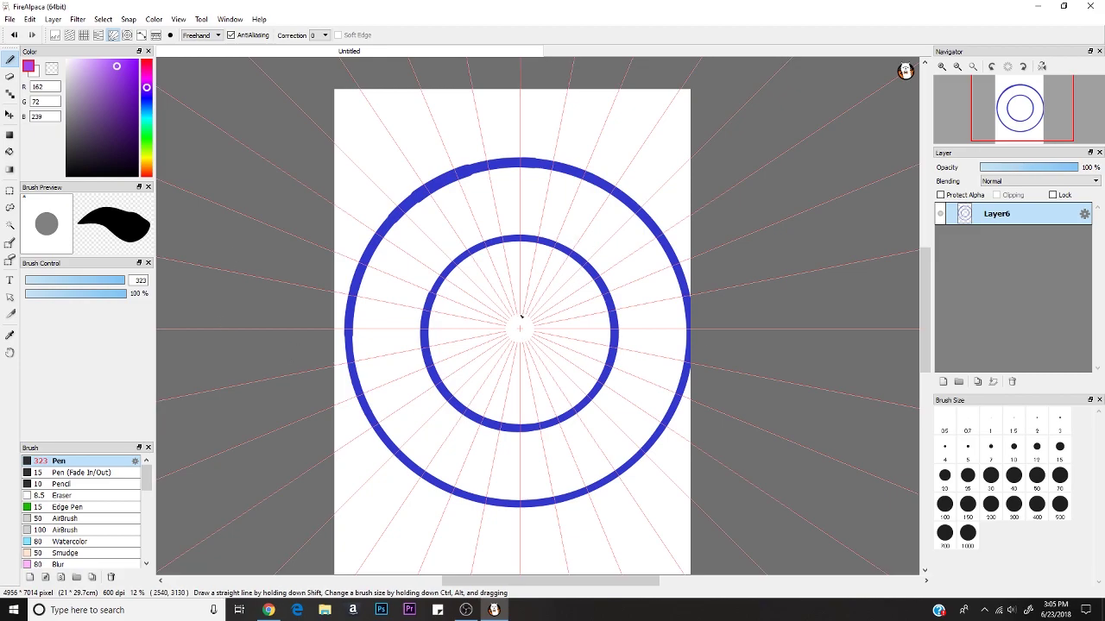
left_click_drag(521, 317, 520, 131)
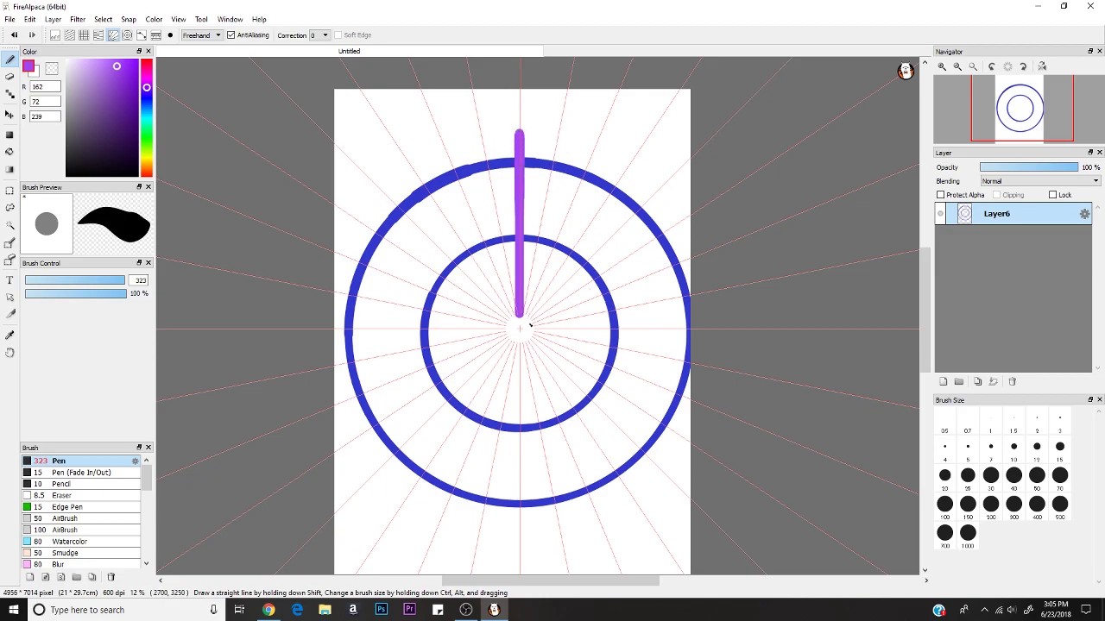
left_click_drag(530, 324, 672, 219)
left_click_drag(509, 327, 335, 283)
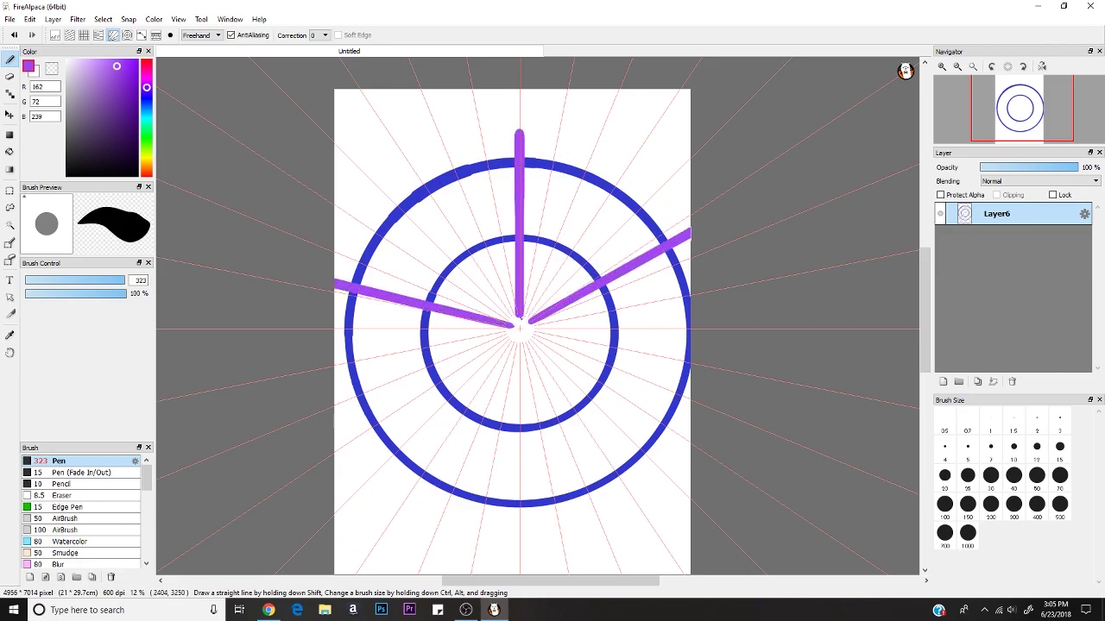
left_click_drag(516, 328, 346, 300)
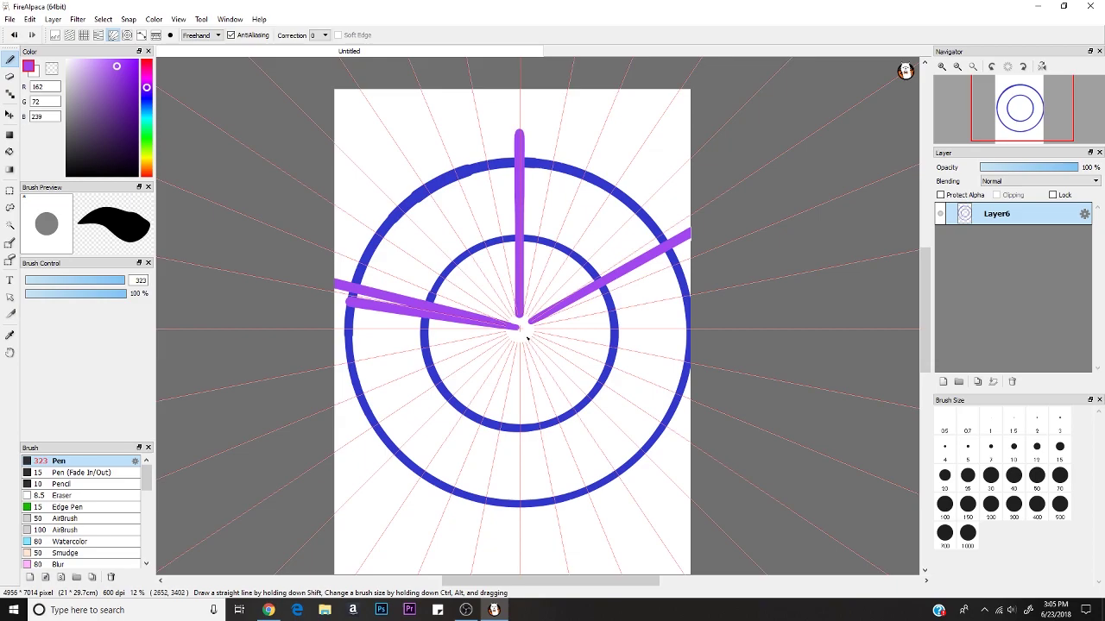
mouse_move(525, 337)
left_mouse_down()
mouse_move(600, 403)
mouse_move(634, 471)
left_mouse_up()
left_click_drag(512, 346, 472, 475)
mouse_move(466, 436)
left_mouse_down()
mouse_move(409, 442)
mouse_move(577, 444)
mouse_move(419, 463)
mouse_move(571, 476)
mouse_move(386, 490)
mouse_move(552, 510)
mouse_move(397, 518)
mouse_move(560, 529)
mouse_move(380, 505)
left_mouse_up()
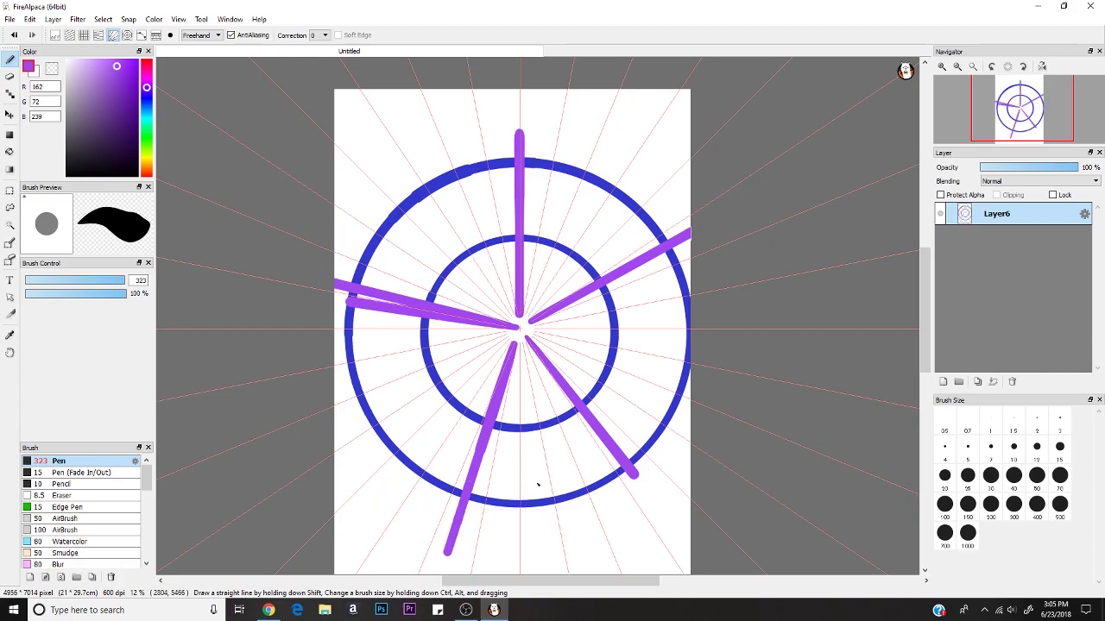
Step: Erase the left purple rays and cut radial gaps along the lower-left and lower-right guides
key("e")
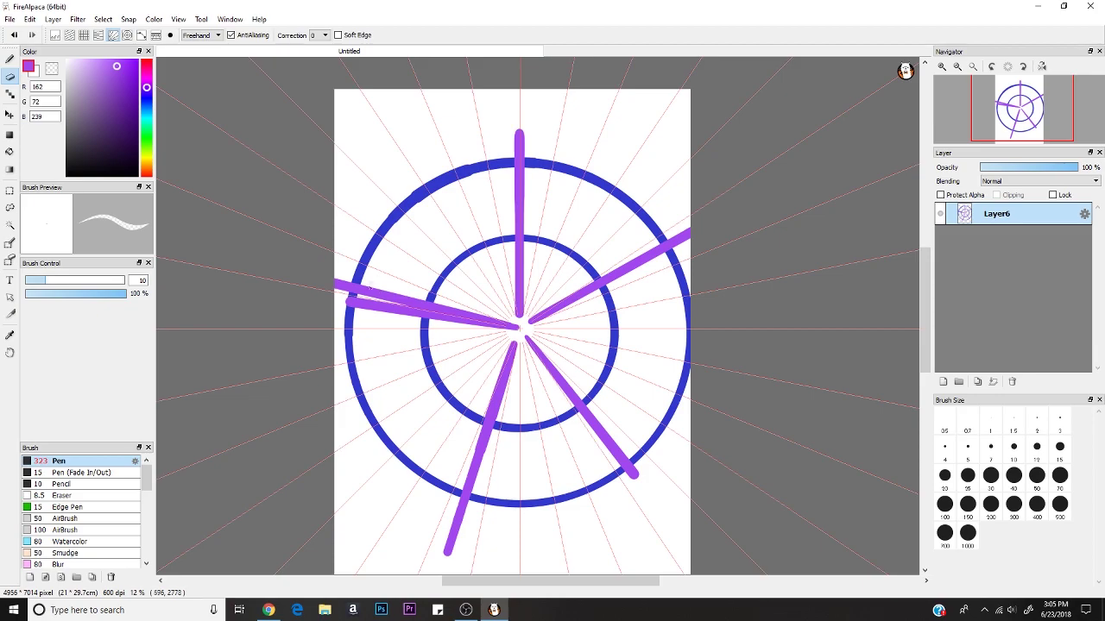
left_click_drag(345, 288, 417, 304)
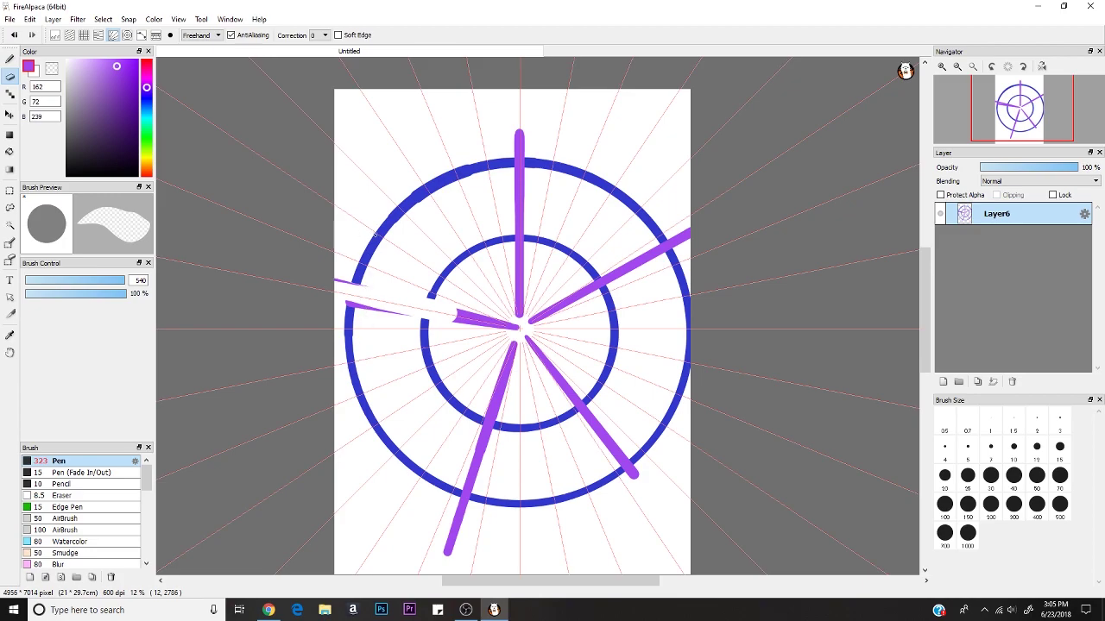
mouse_move(429, 297)
left_mouse_down()
mouse_move(519, 332)
mouse_move(535, 511)
left_mouse_up()
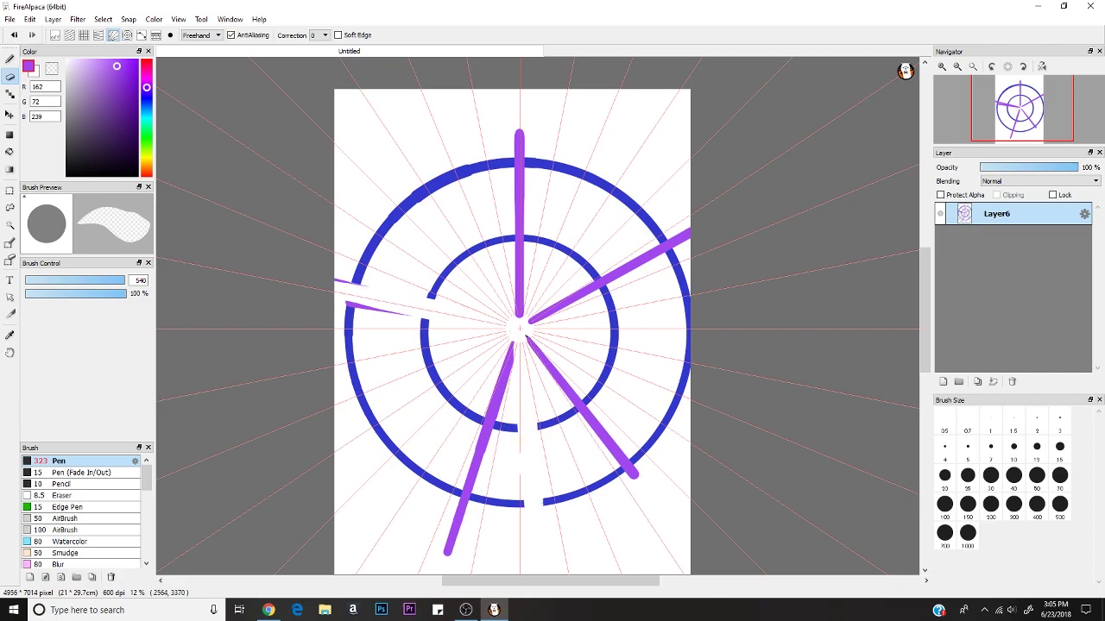
mouse_move(516, 372)
left_mouse_down()
mouse_move(458, 488)
mouse_move(442, 551)
mouse_move(413, 574)
left_mouse_up()
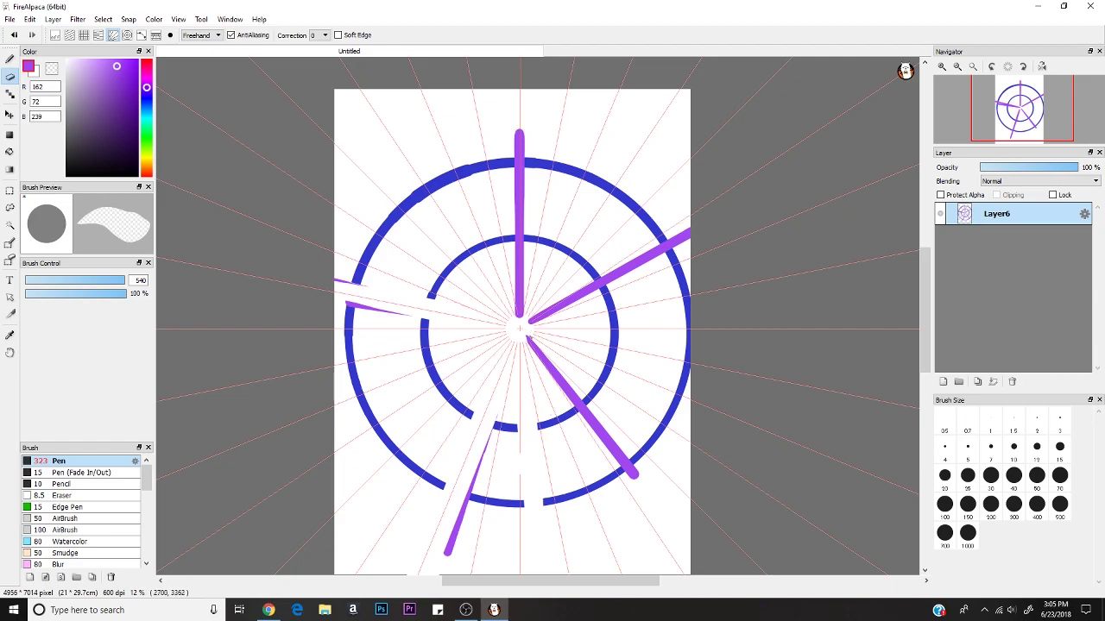
left_click_drag(525, 336, 676, 490)
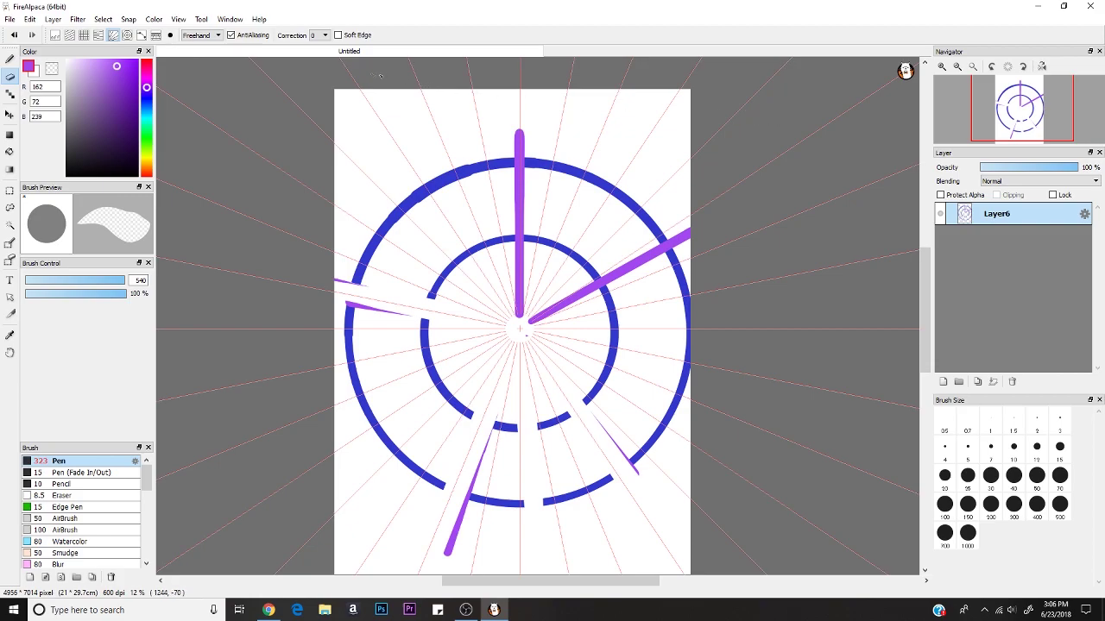
Step: Add a new layer and delete Layer6 holding the circle drawing
left_click(942, 382)
left_click(1001, 236)
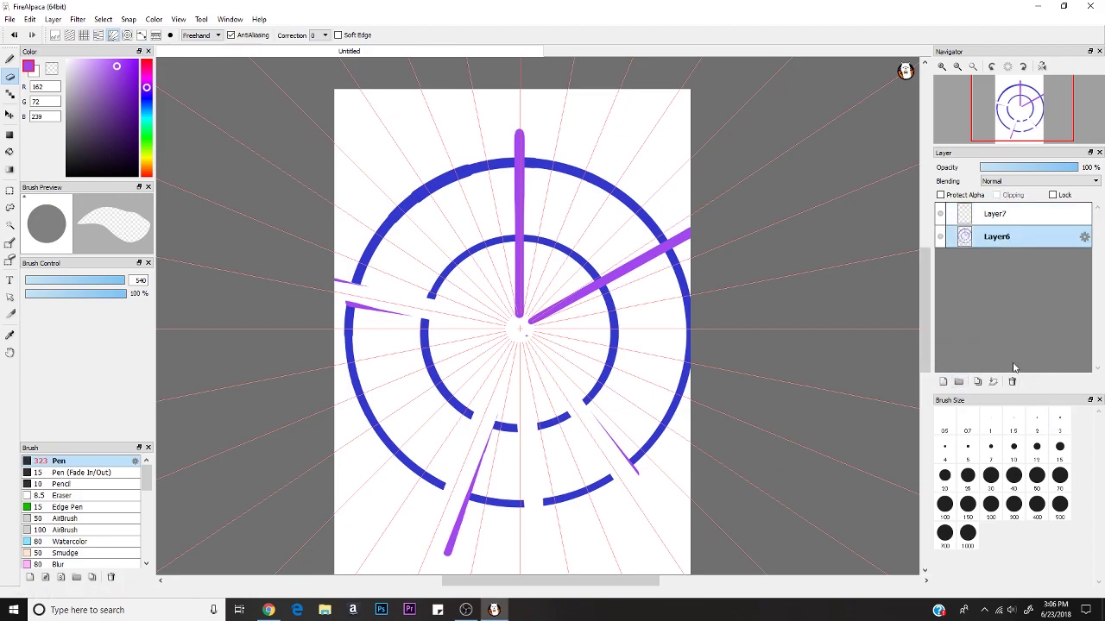
left_click(1011, 381)
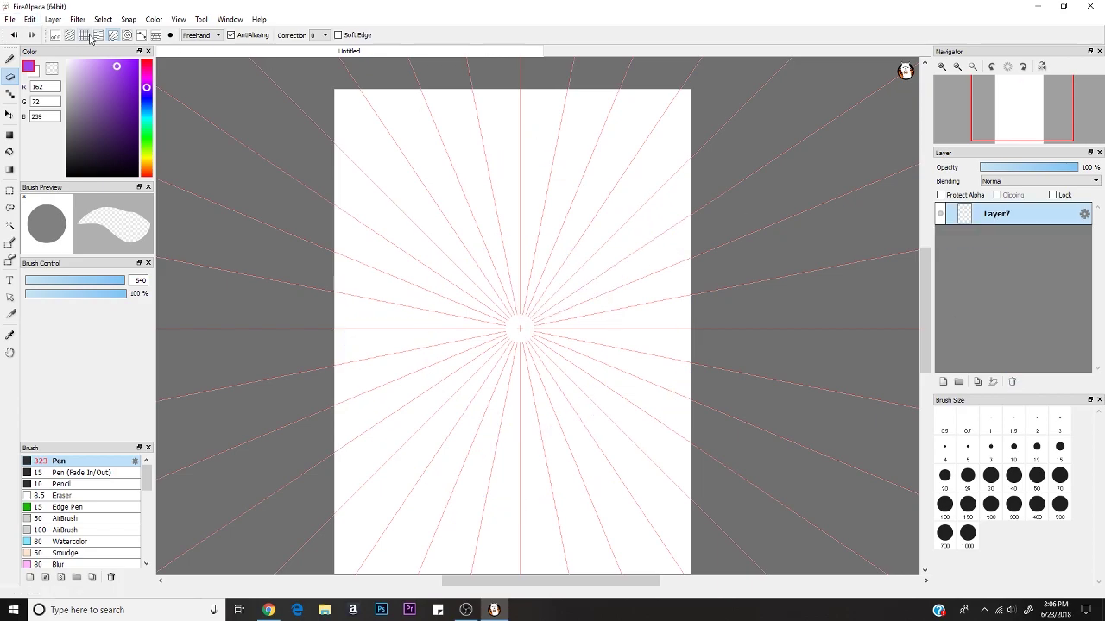
Step: Draw a black rectangle snapped to the grid guides, then turn snapping off
left_click(84, 35)
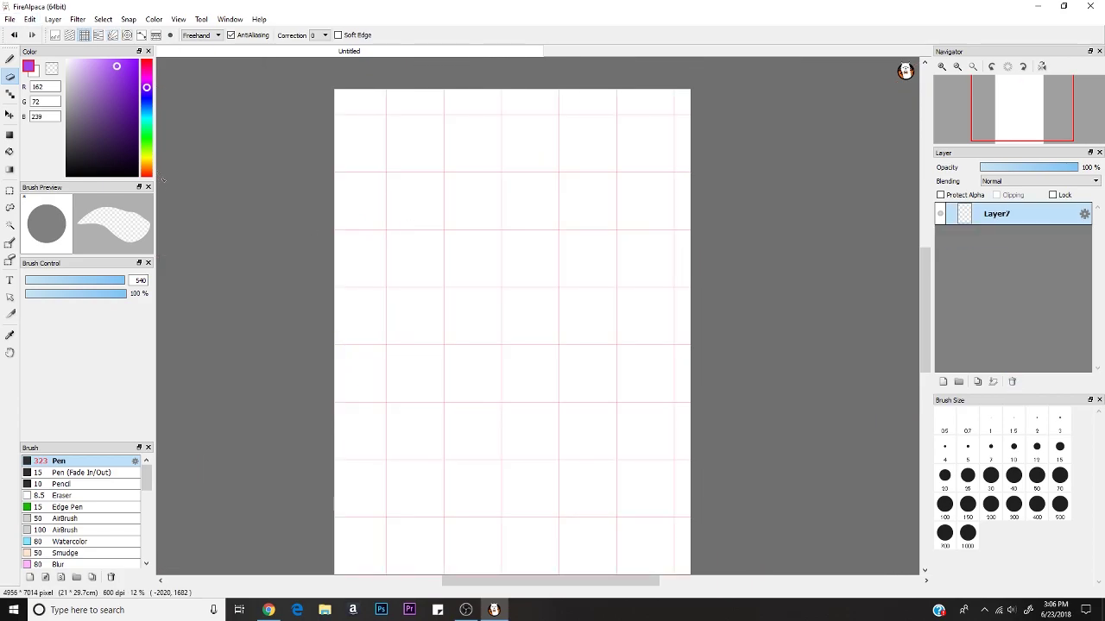
key("b")
mouse_move(354, 109)
left_mouse_down()
mouse_move(354, 329)
mouse_move(354, 161)
left_mouse_up()
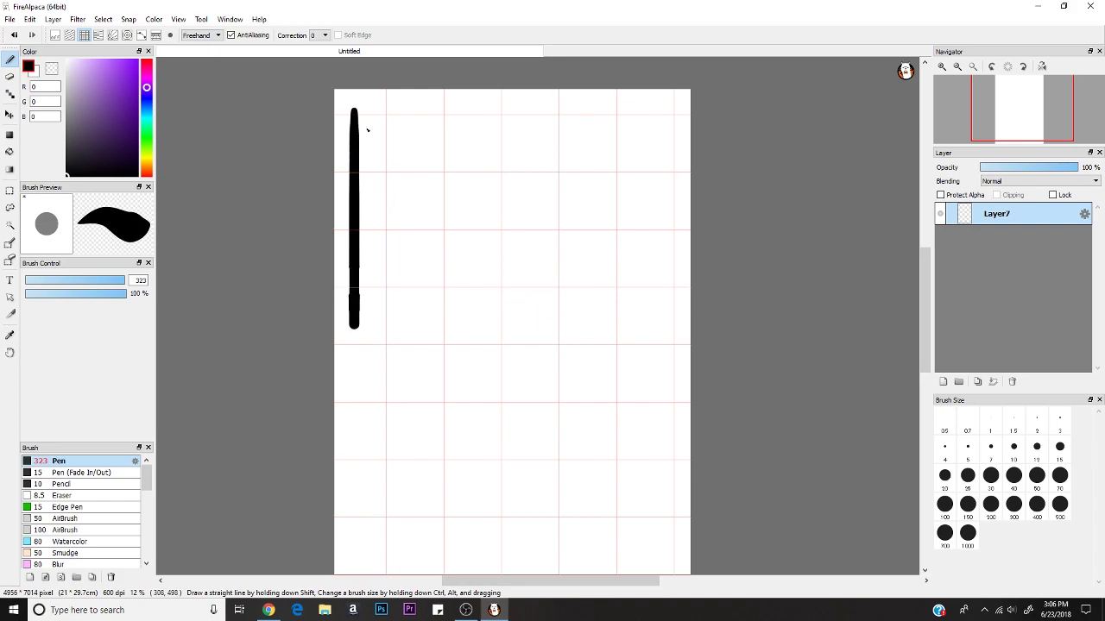
left_click_drag(354, 112, 678, 113)
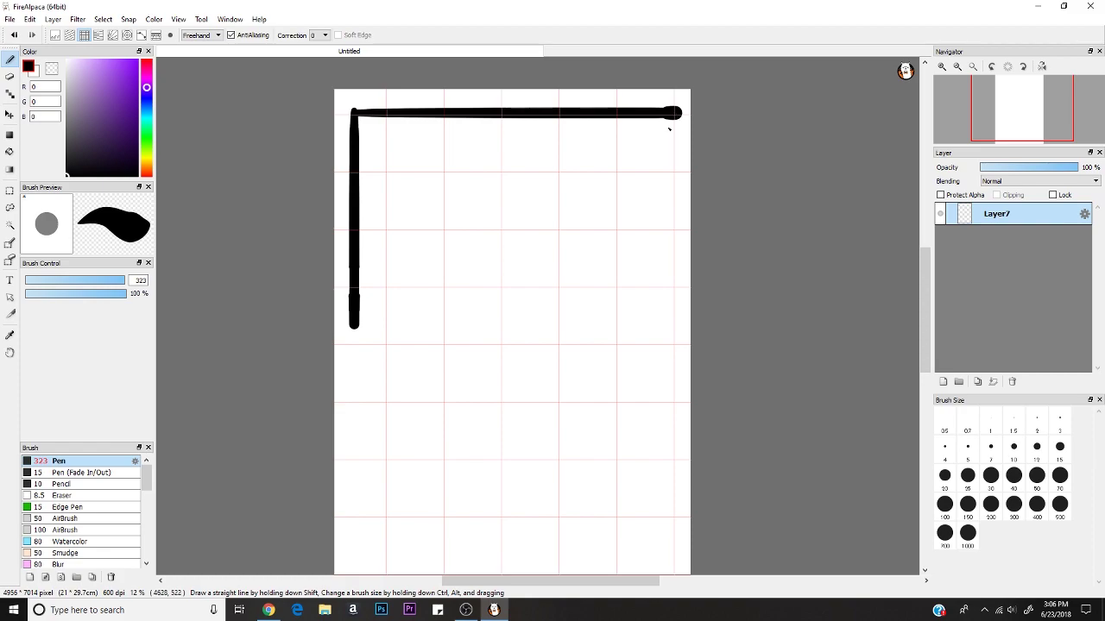
left_click(675, 342, "shift")
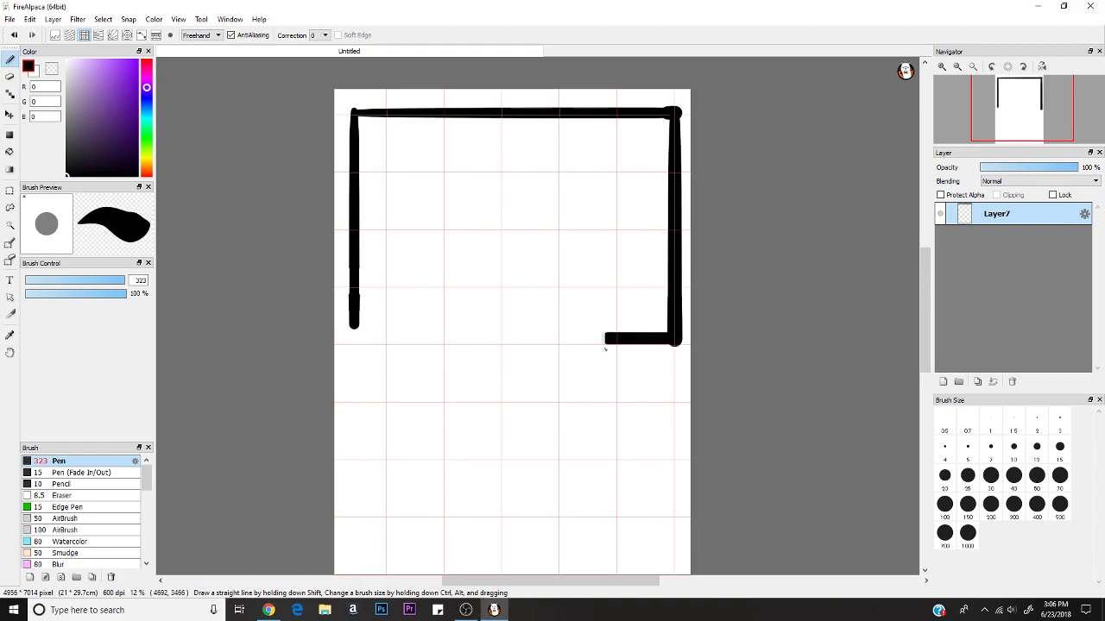
left_click_drag(605, 348, 356, 360)
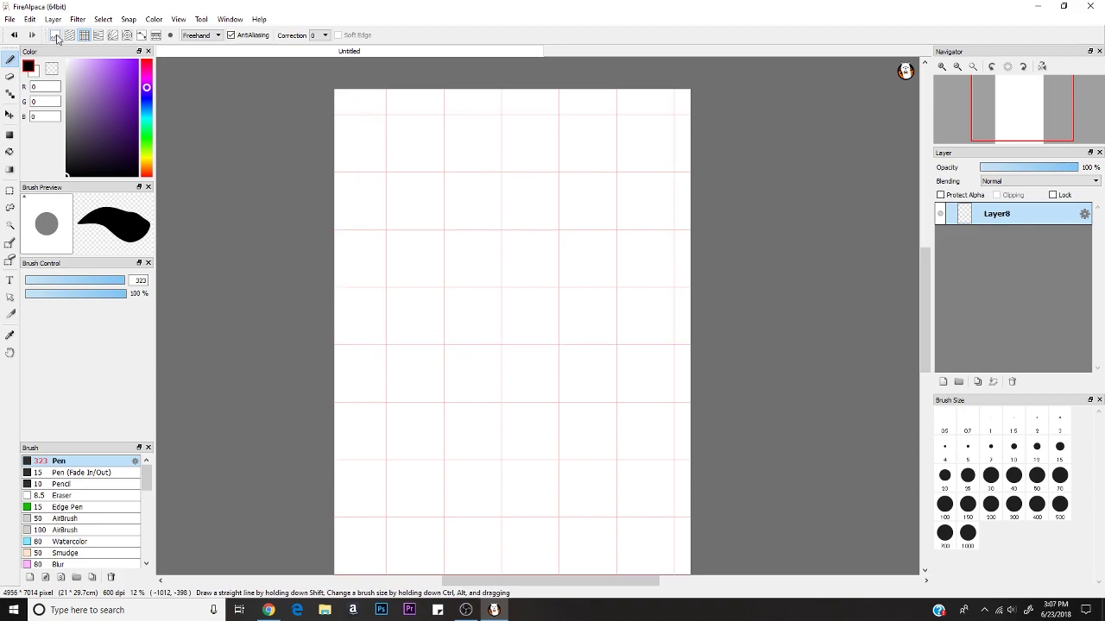
left_click(56, 35)
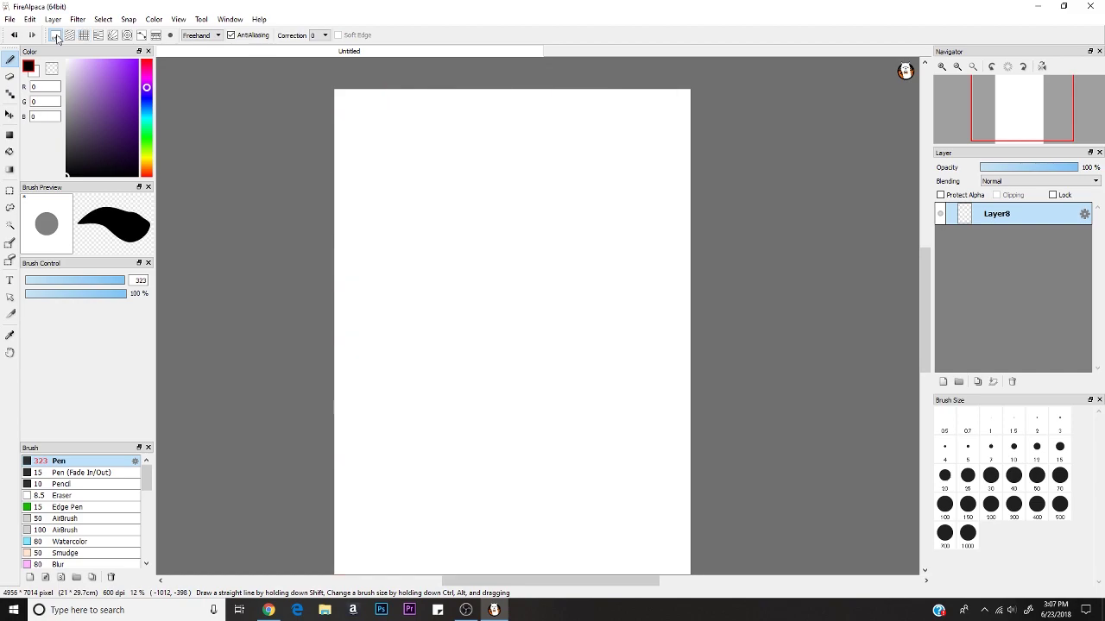
Step: Bucket-fill Layer8 with near-black (R7 G1 B14) and add an empty Layer9 above it
left_click(9, 153)
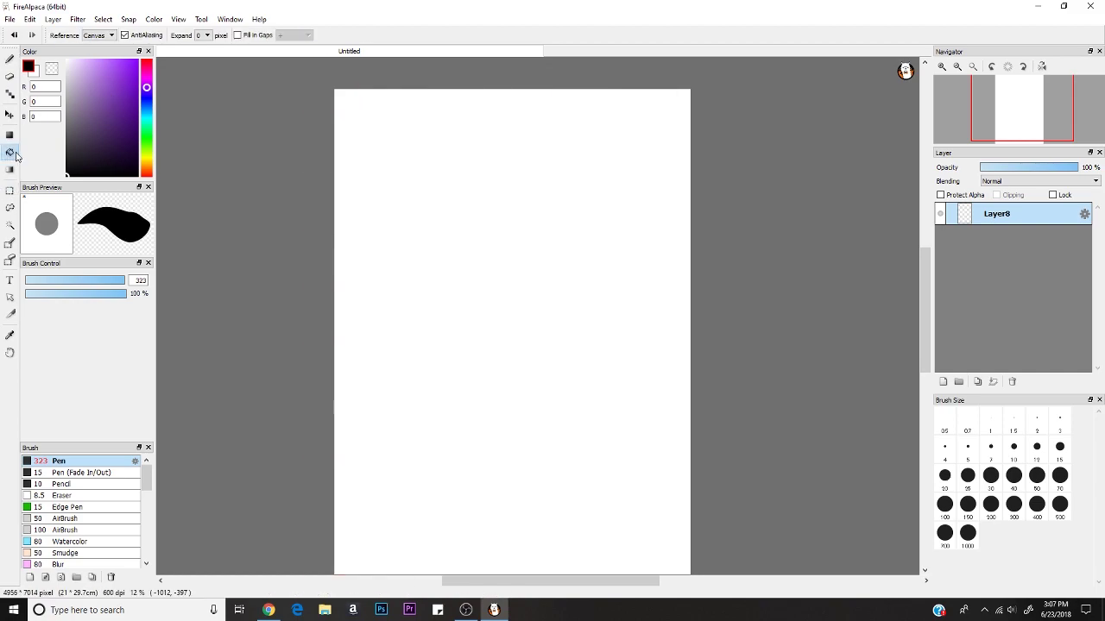
left_click(481, 271)
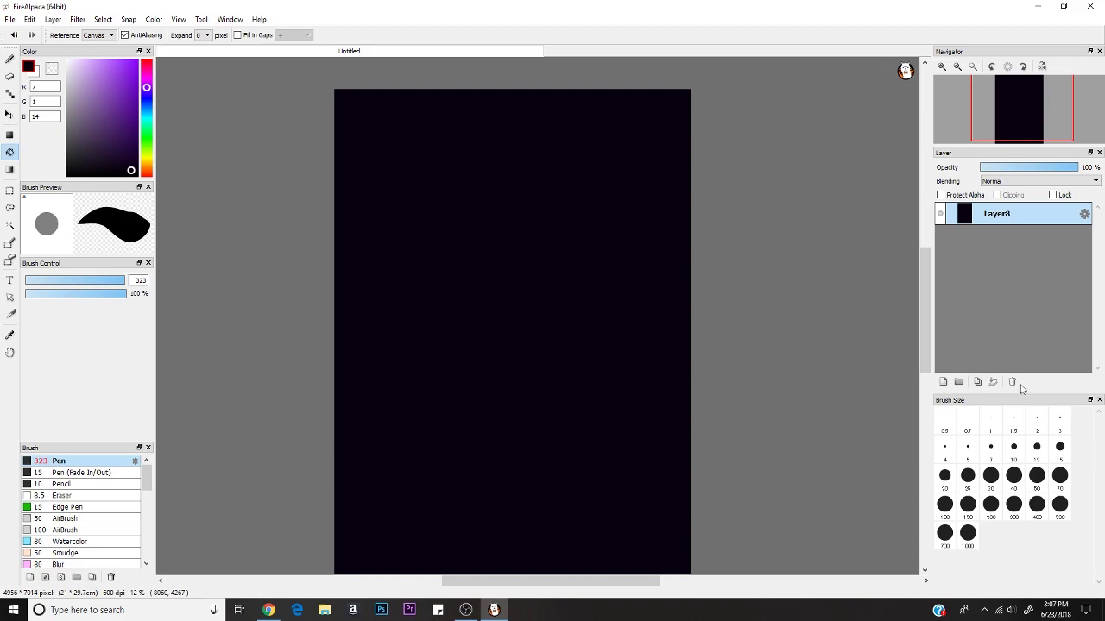
left_click(942, 381)
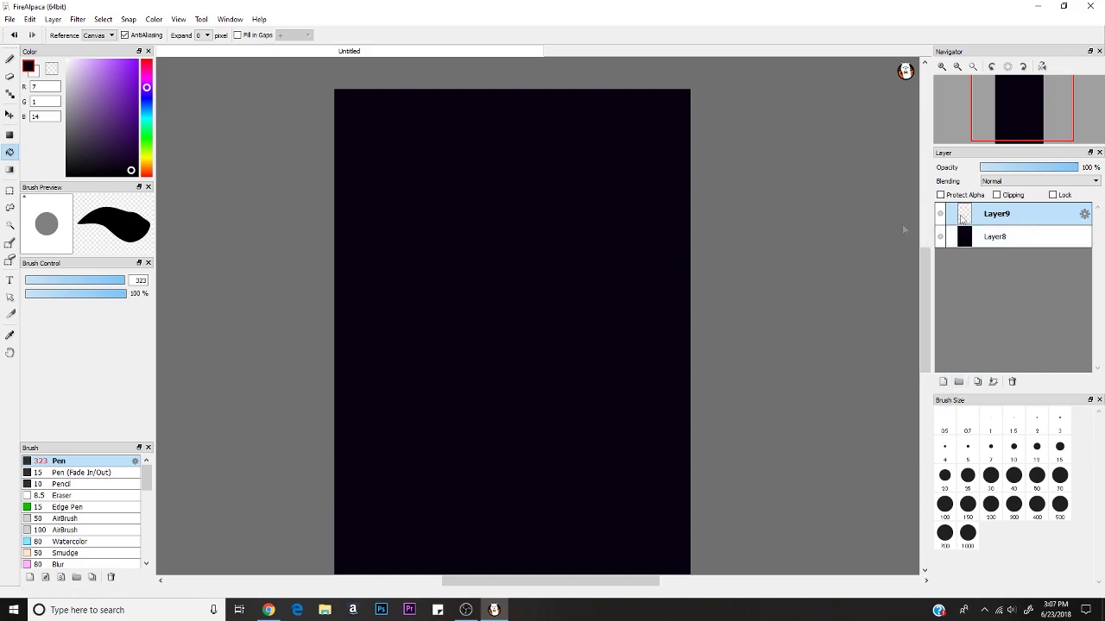
Step: Select the Gradient tool with pale green as background and soft blue as drawing colour
left_click(9, 169)
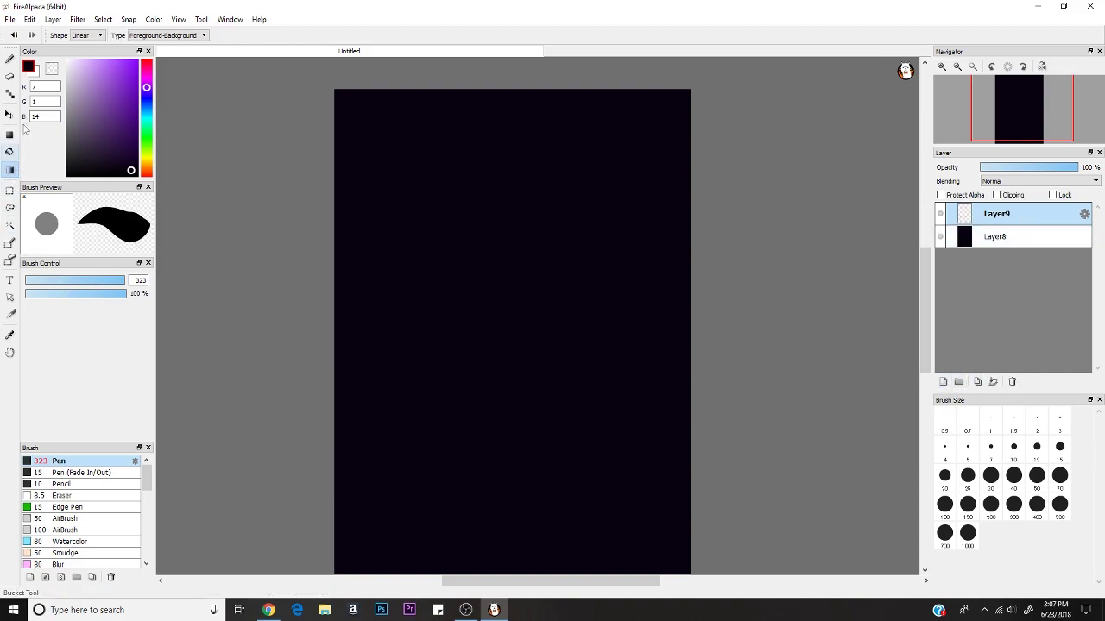
left_click(35, 74)
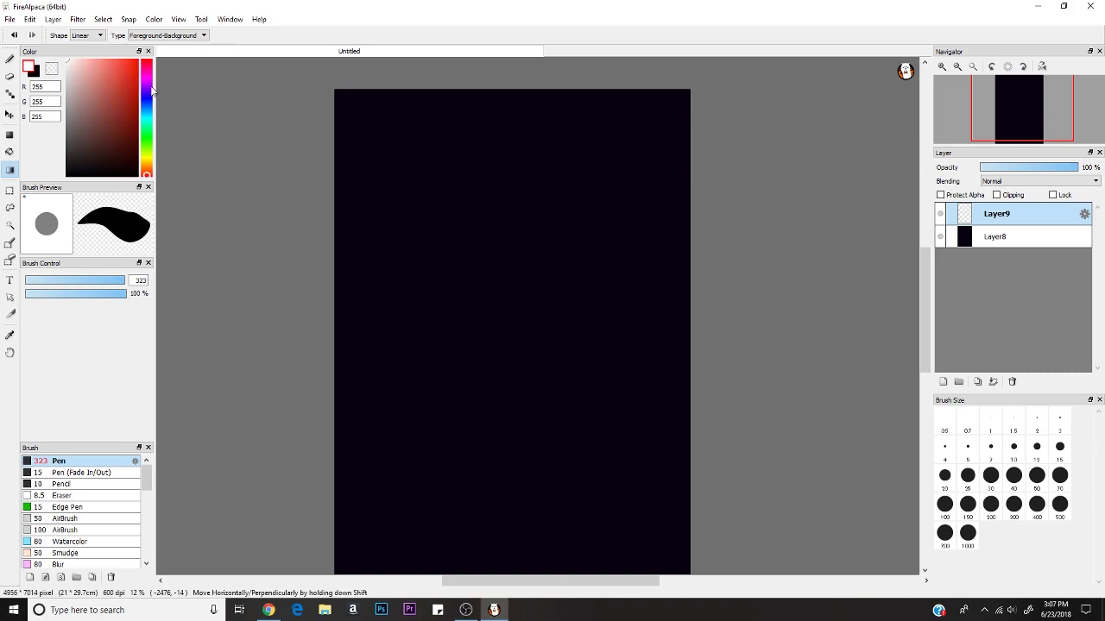
left_click_drag(147, 93, 143, 131)
left_click(90, 71)
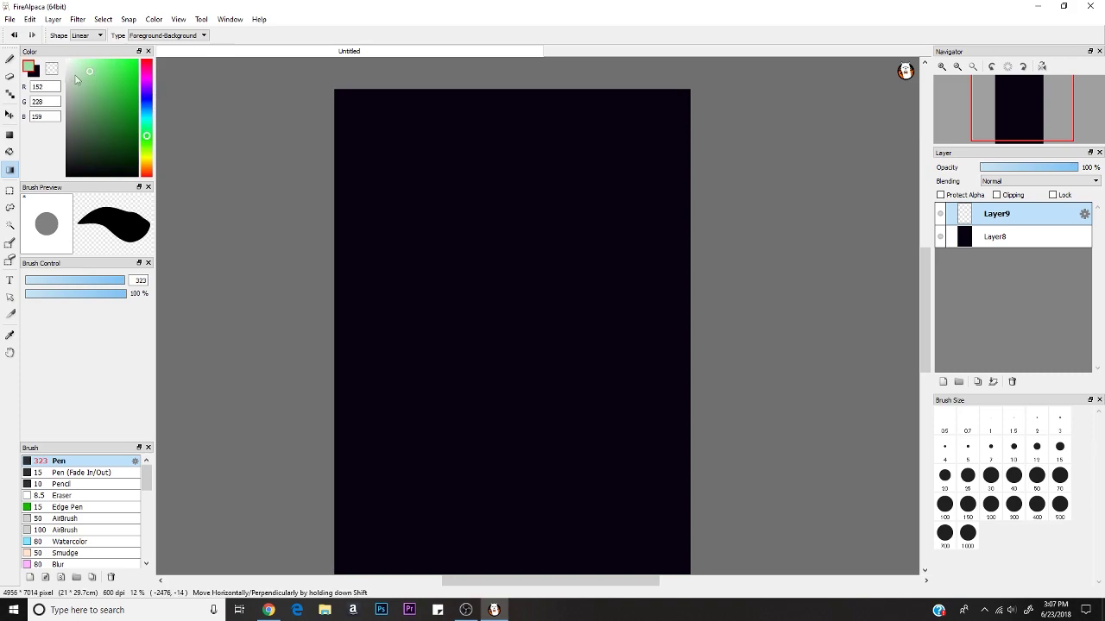
left_click(34, 77)
left_click(145, 103)
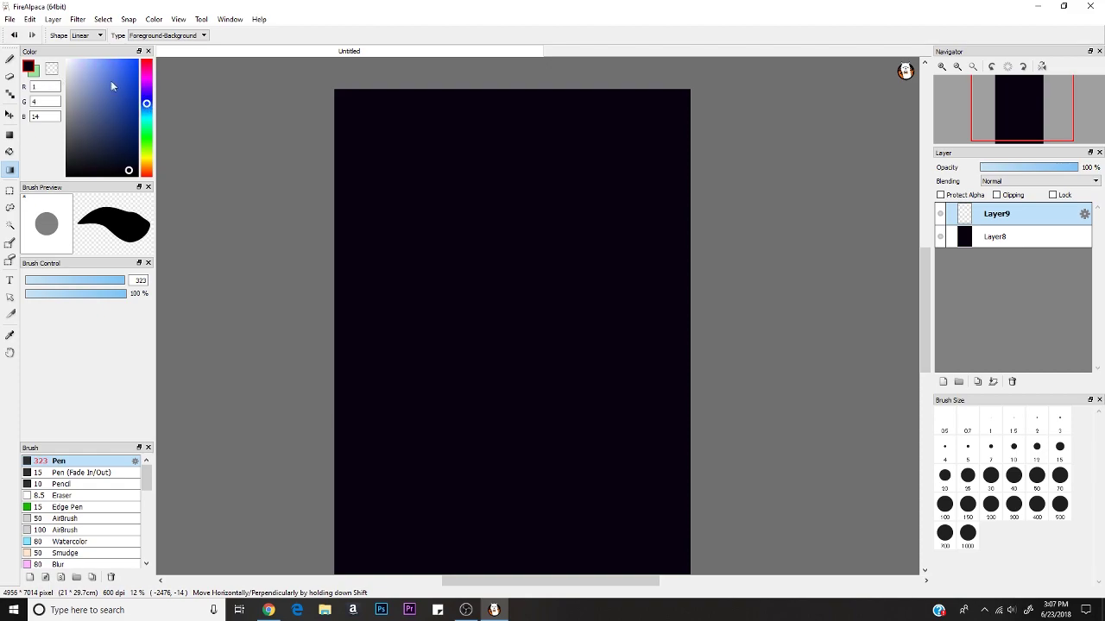
left_click(106, 79)
left_click_drag(88, 75, 132, 77)
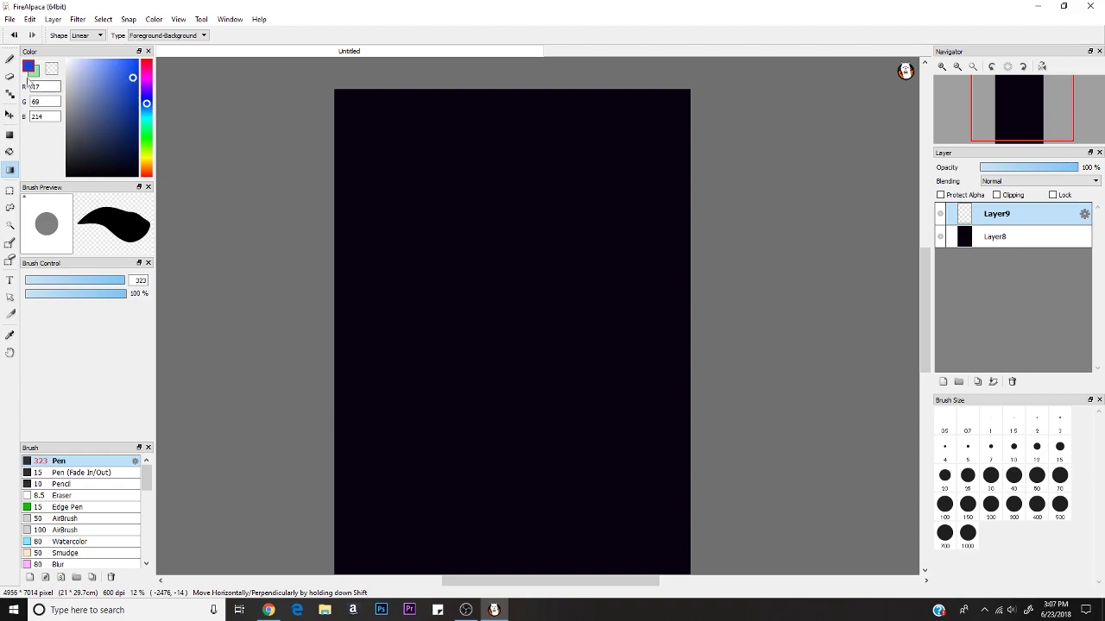
left_click(104, 78)
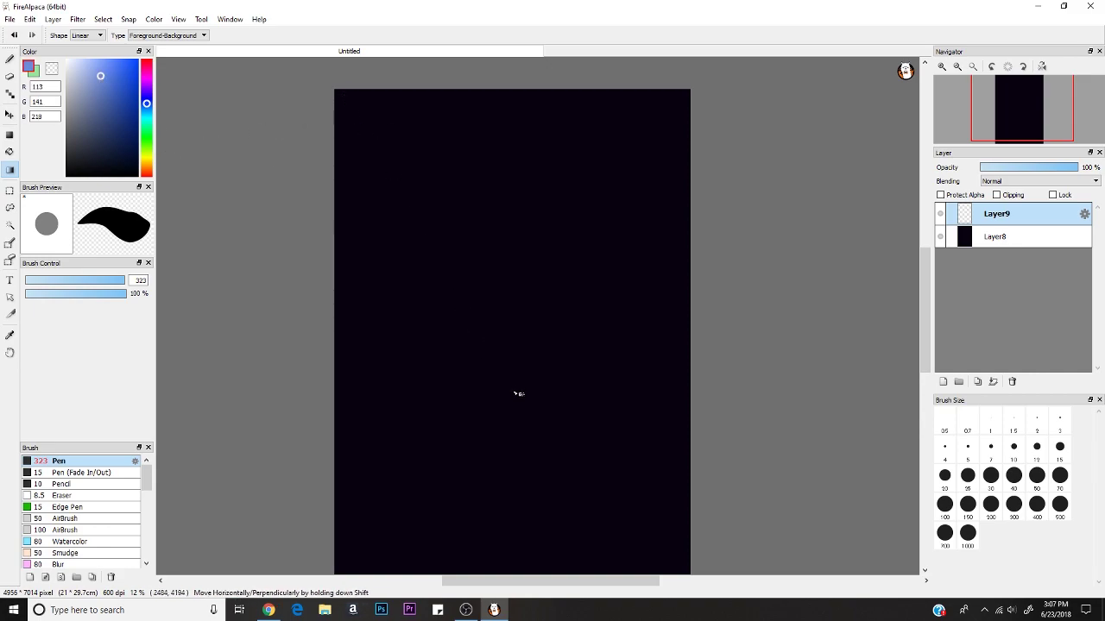
Step: Drag the gradient diagonally from the page's top-left corner to its bottom-right corner
left_click_drag(344, 98, 672, 564)
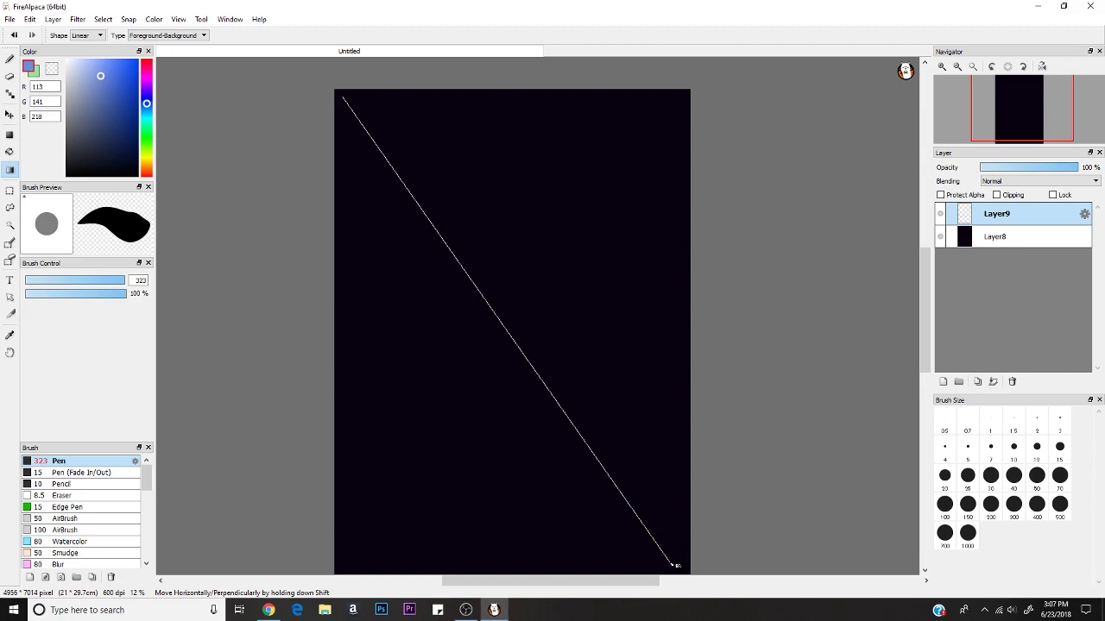
left_click_drag(673, 564, 672, 565)
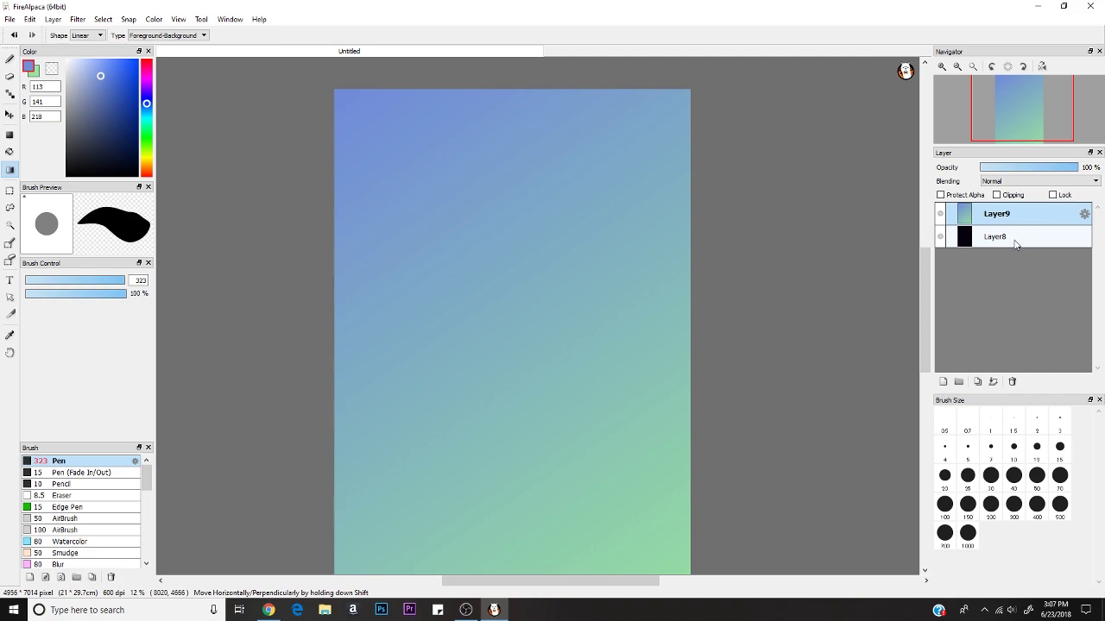
scroll(935, 293, "down", 1)
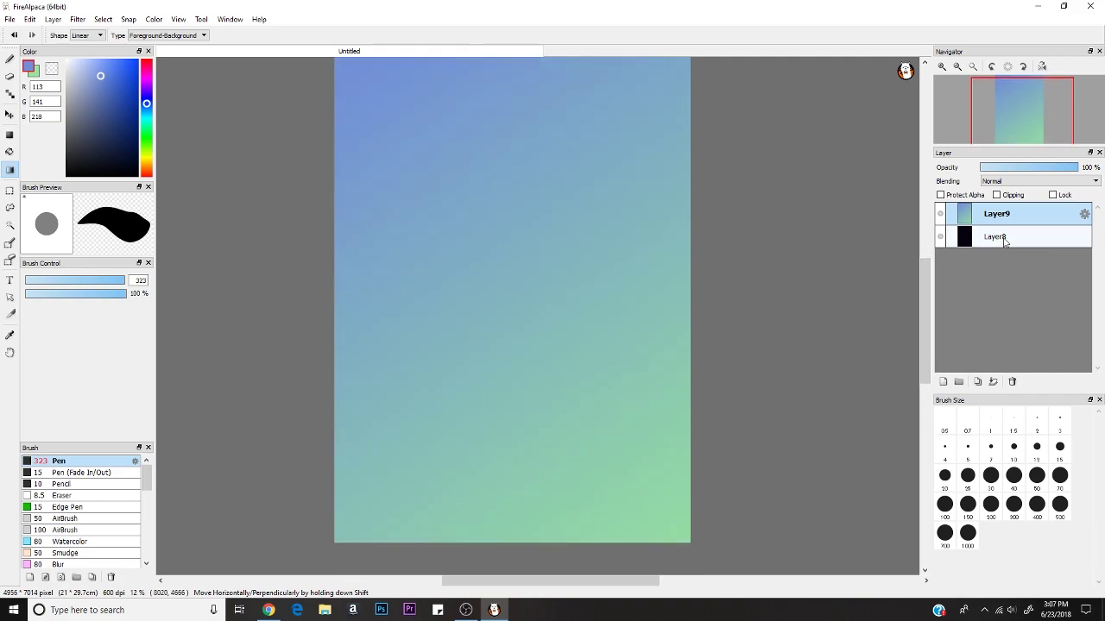
Step: Move Layer8 above the gradient layer and delete a square selection to reveal the gradient
left_click_drag(1004, 241, 1003, 218)
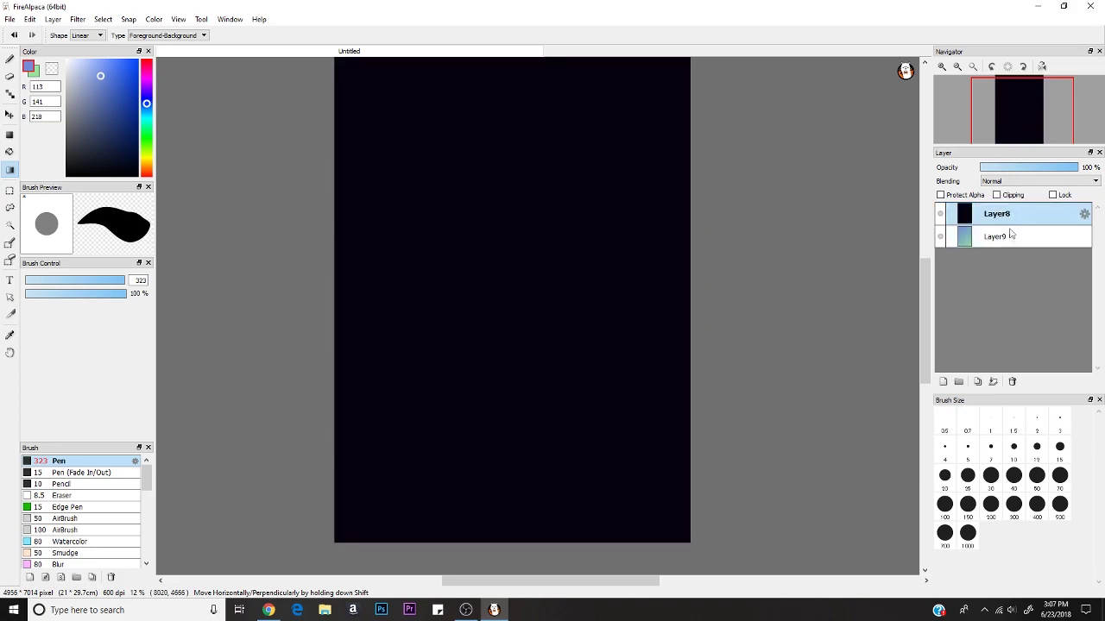
left_click(11, 191)
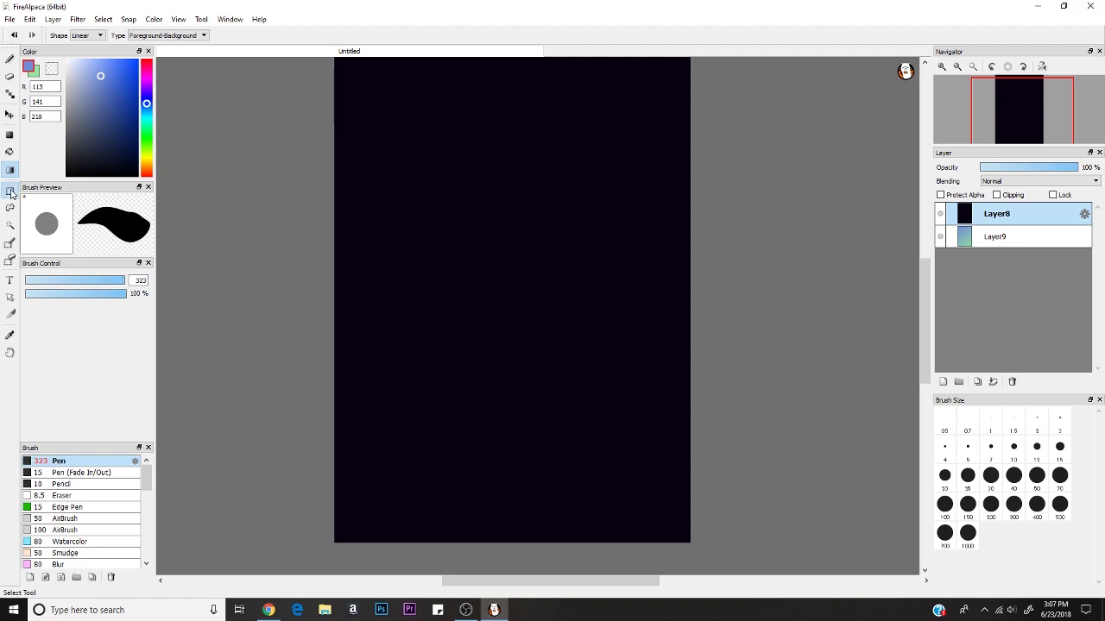
left_click_drag(405, 157, 476, 335)
left_click_drag(505, 389, 609, 364)
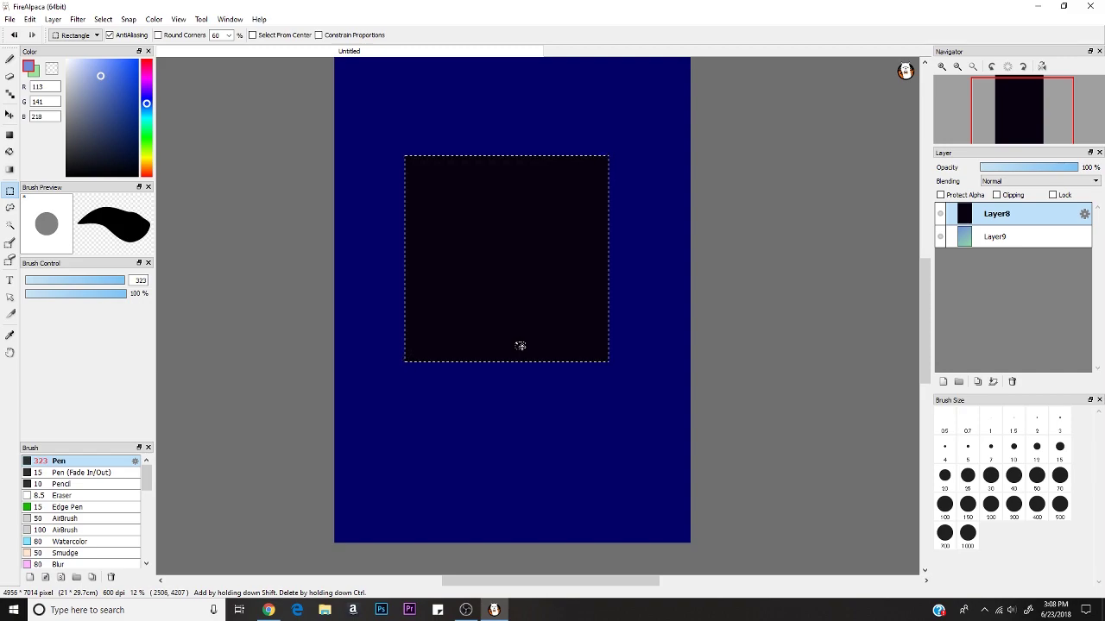
key("Delete")
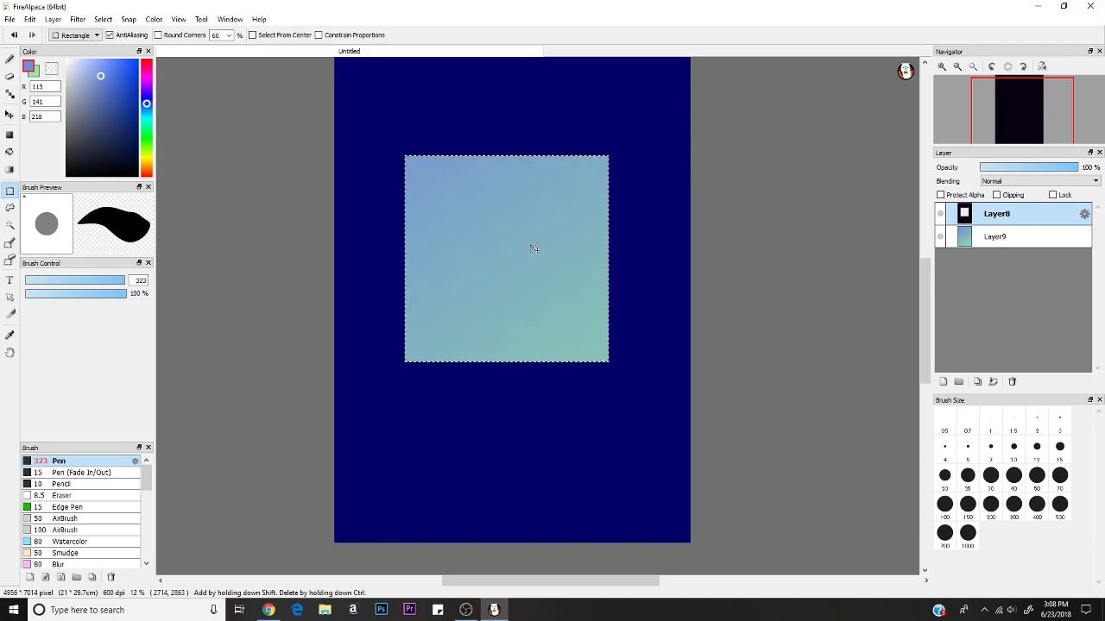
Step: Select the whole canvas to drop the square marquee
left_click(104, 19)
left_click(111, 33)
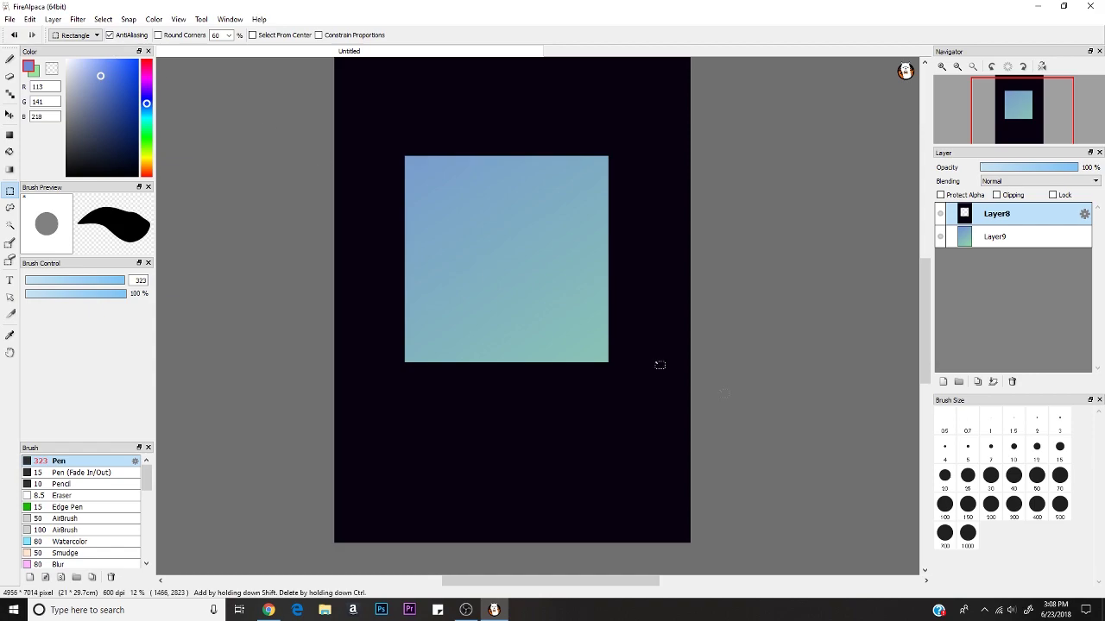
mouse_move(925, 291)
left_mouse_down()
mouse_move(928, 242)
mouse_move(934, 273)
left_mouse_up()
scroll(570, 340, "down", 2)
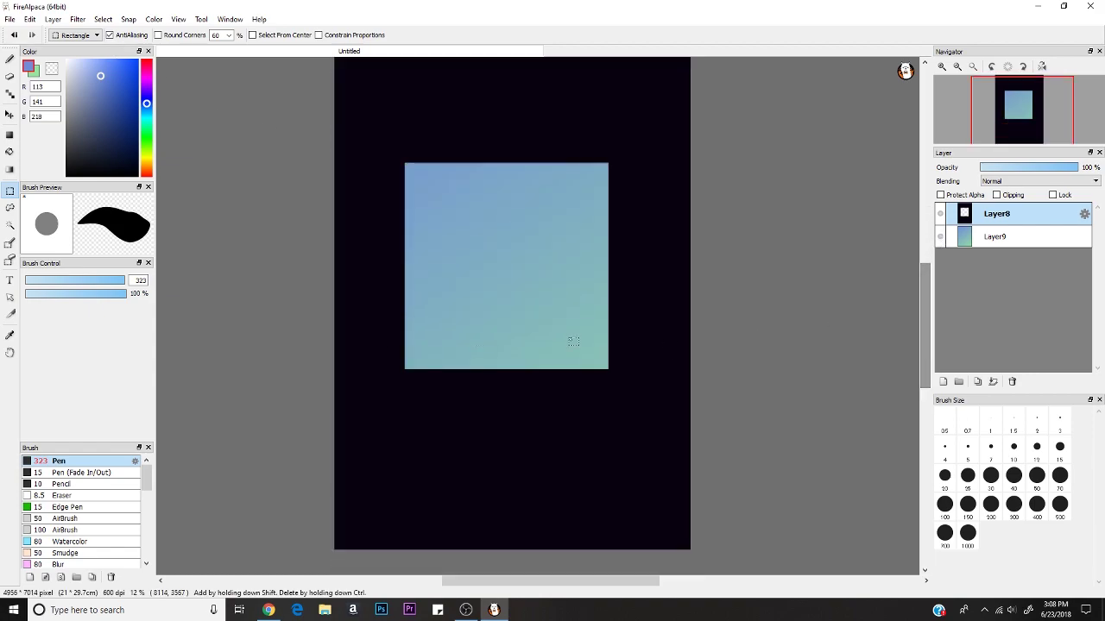
Step: Pick a dark purple and add 'Hello There!' text below the square
left_click(10, 280)
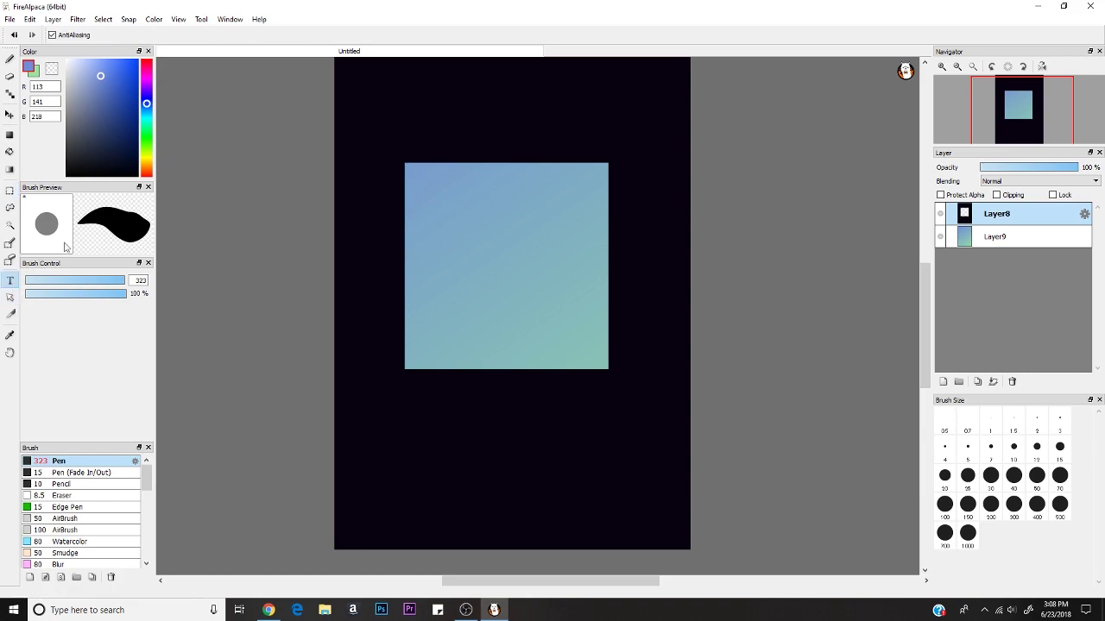
left_click(146, 85)
left_click_drag(145, 85, 145, 91)
left_click(132, 100)
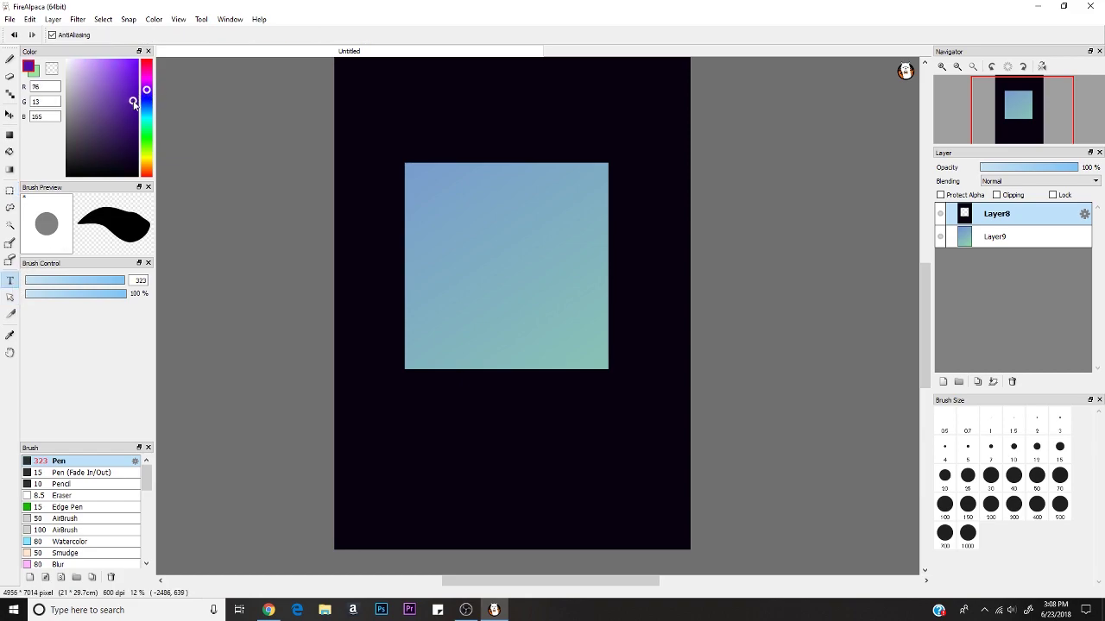
left_click(439, 441)
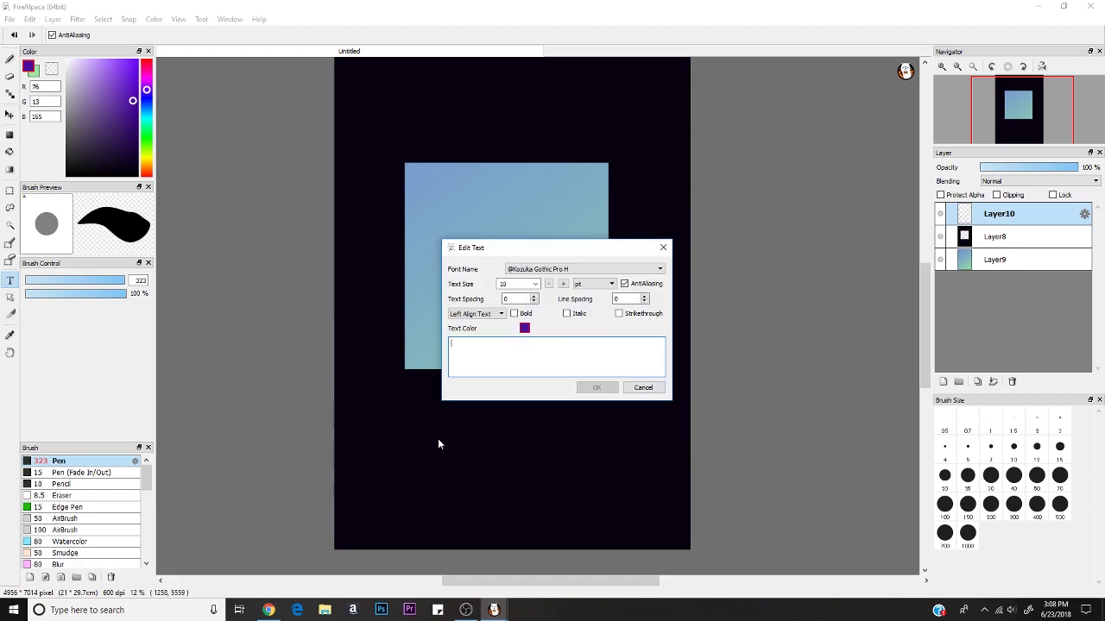
type("Hello There!")
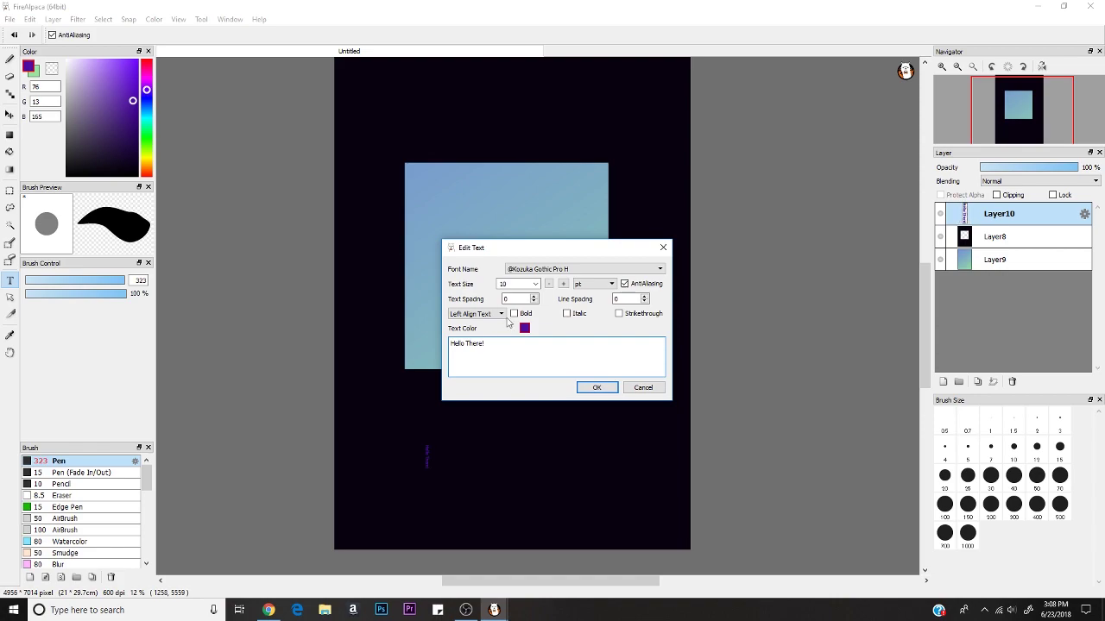
Step: Change the text colour to a brighter magenta-purple and the size to 24
left_click(524, 328)
left_click(566, 224)
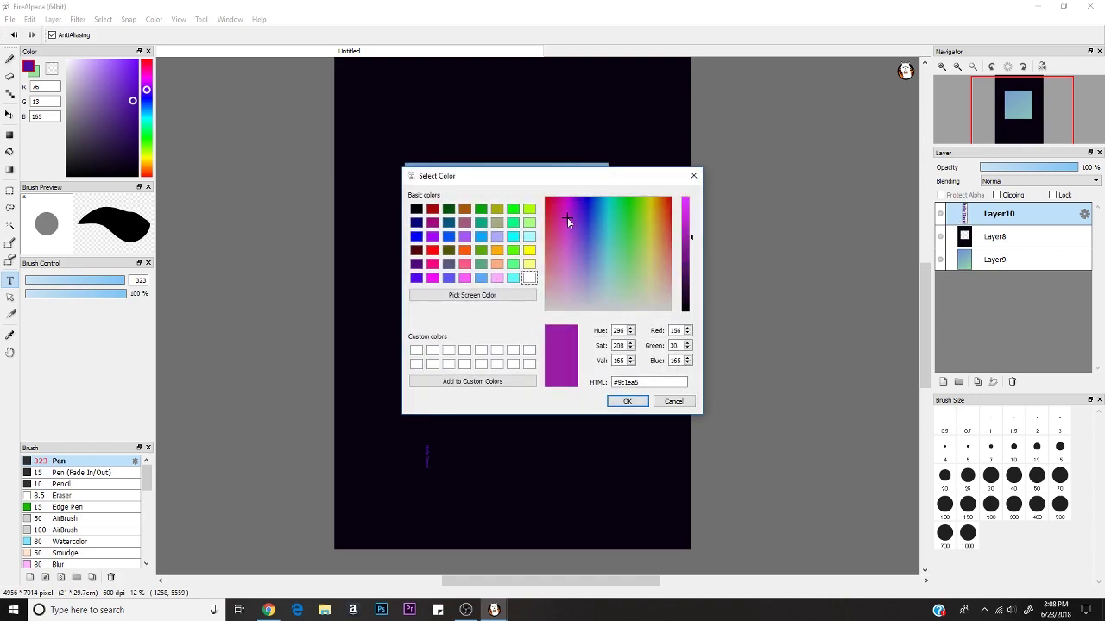
left_click(628, 401)
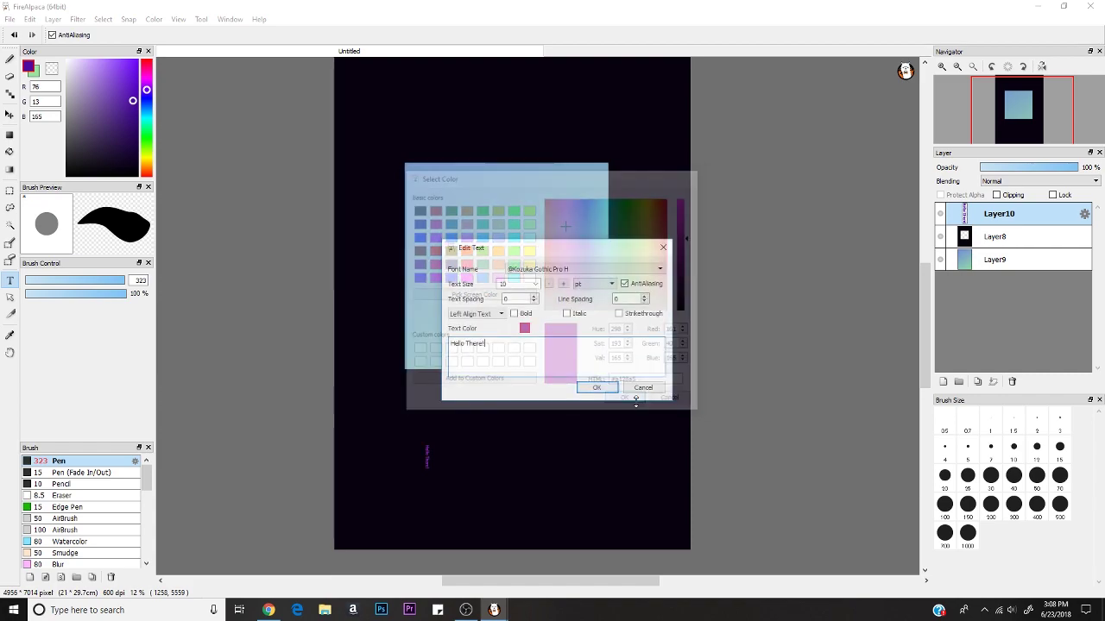
left_click(535, 285)
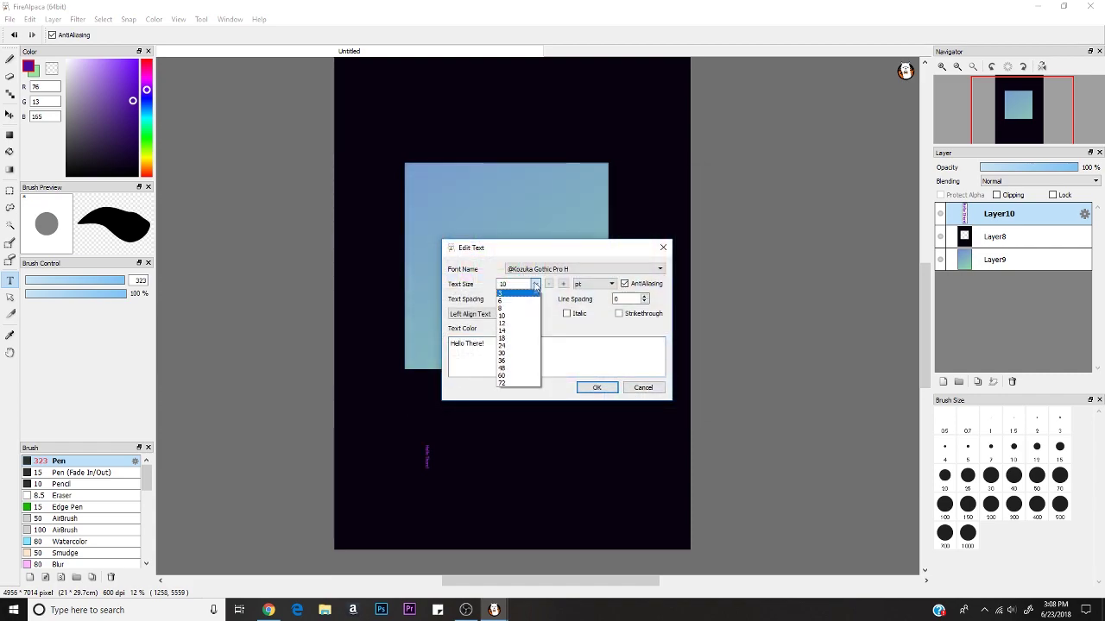
left_click(510, 345)
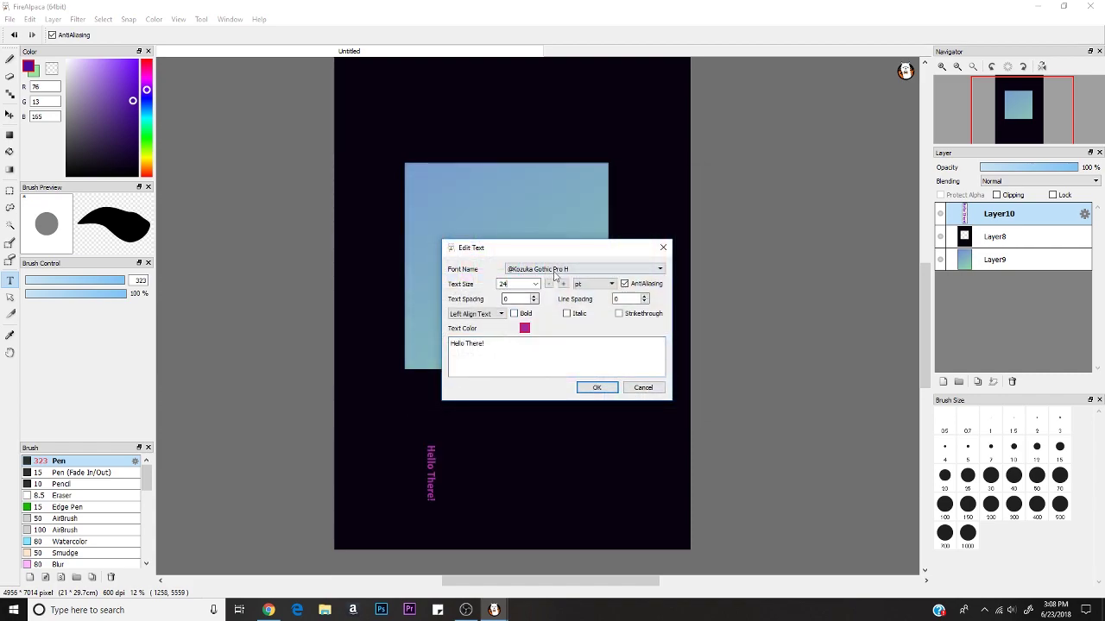
Step: Switch the text font to Tooth & Nail Alt Alt
left_click(571, 269)
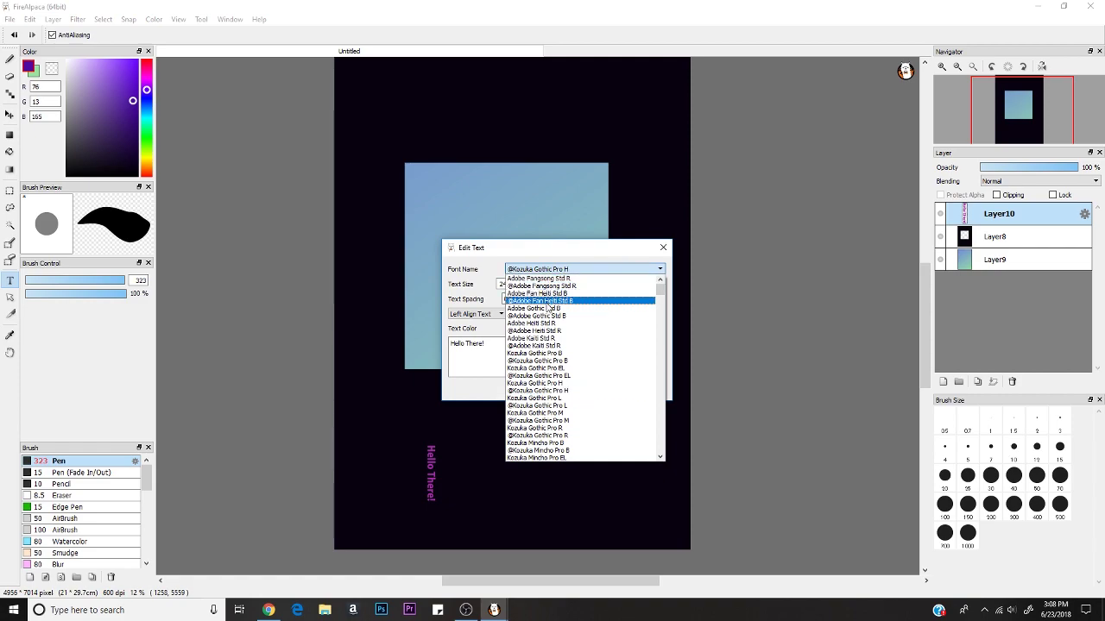
left_click_drag(662, 293, 646, 450)
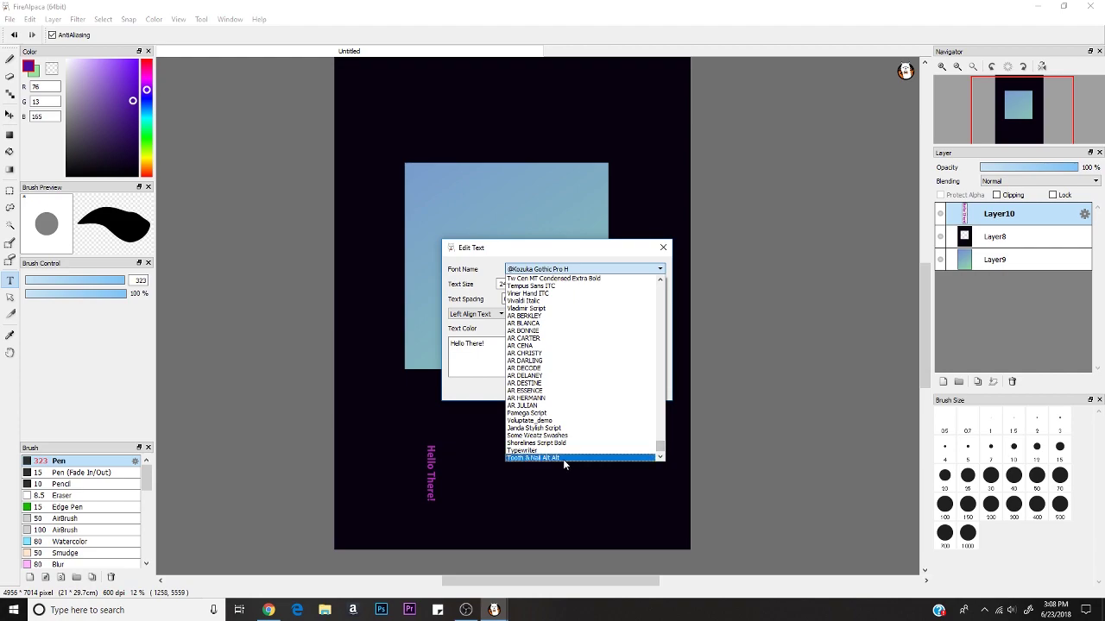
left_click(509, 462)
left_click(566, 274)
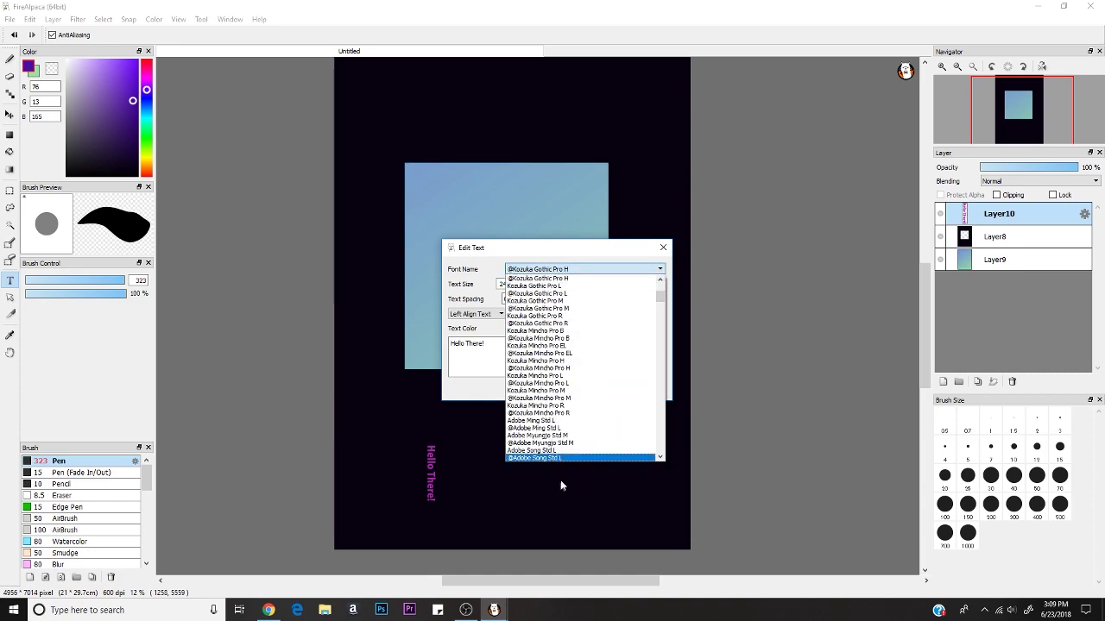
left_click_drag(660, 293, 644, 470)
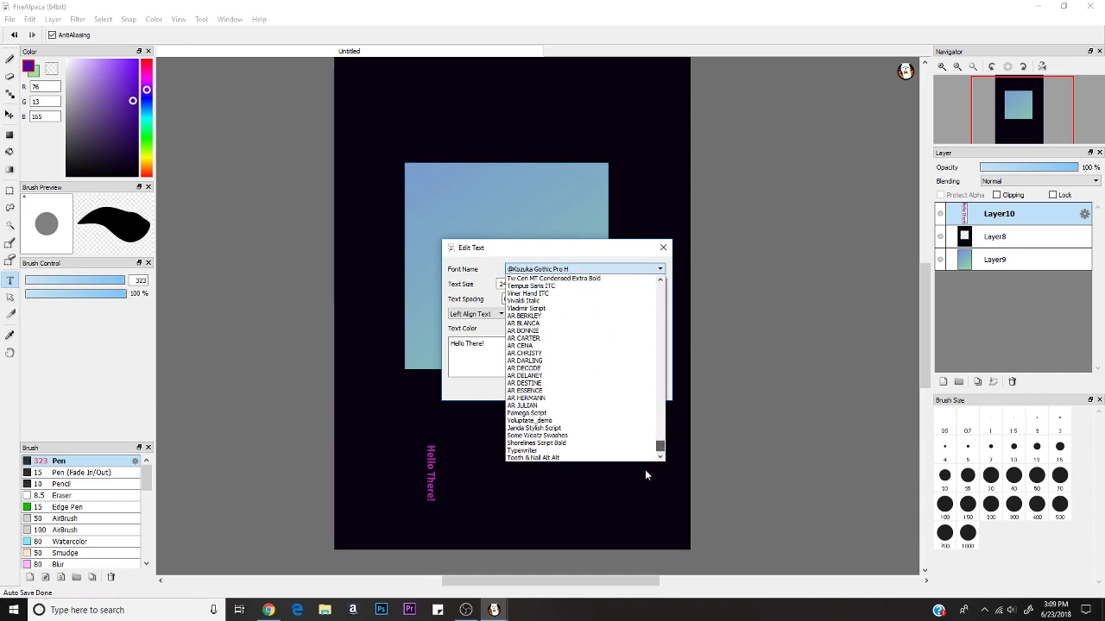
left_click(529, 458)
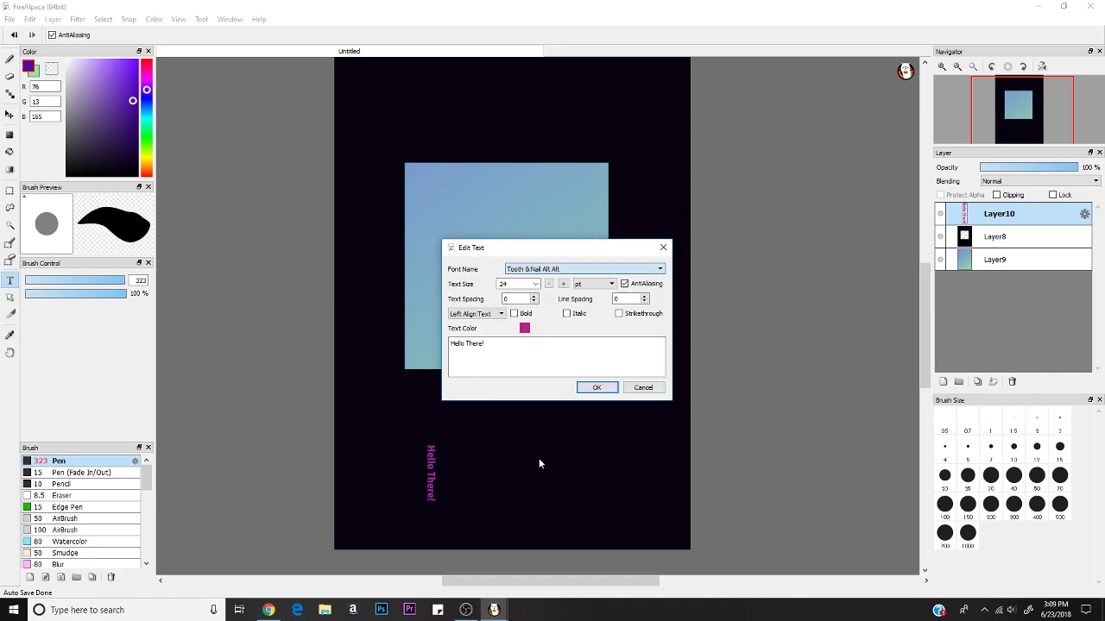
left_click(535, 284)
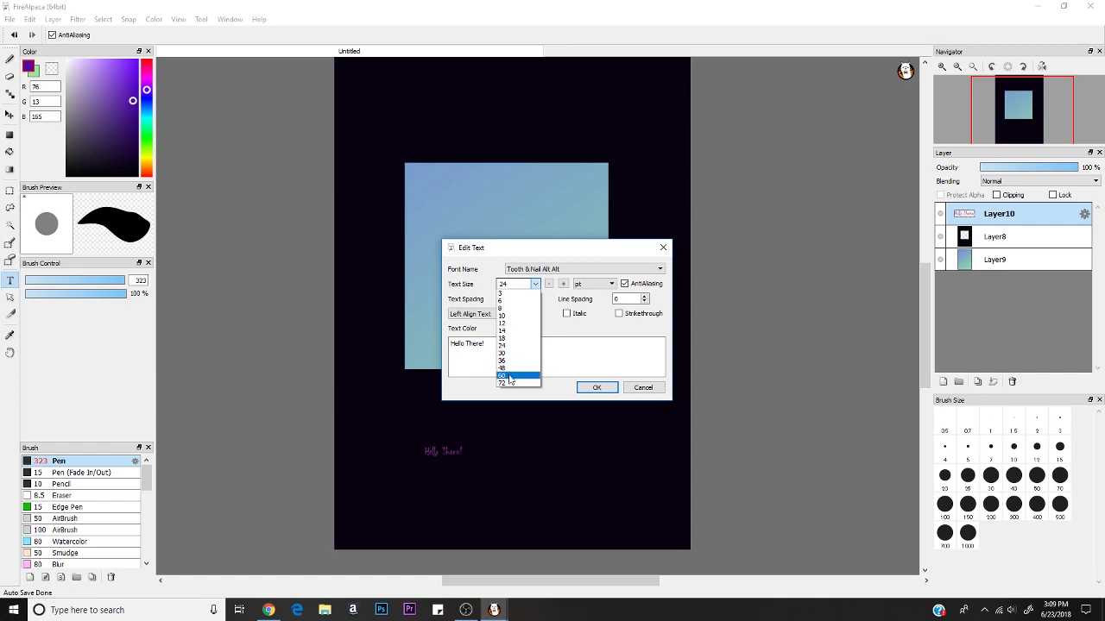
Step: Raise the text size to 64 and try italic and strikethrough styling
left_click(509, 375)
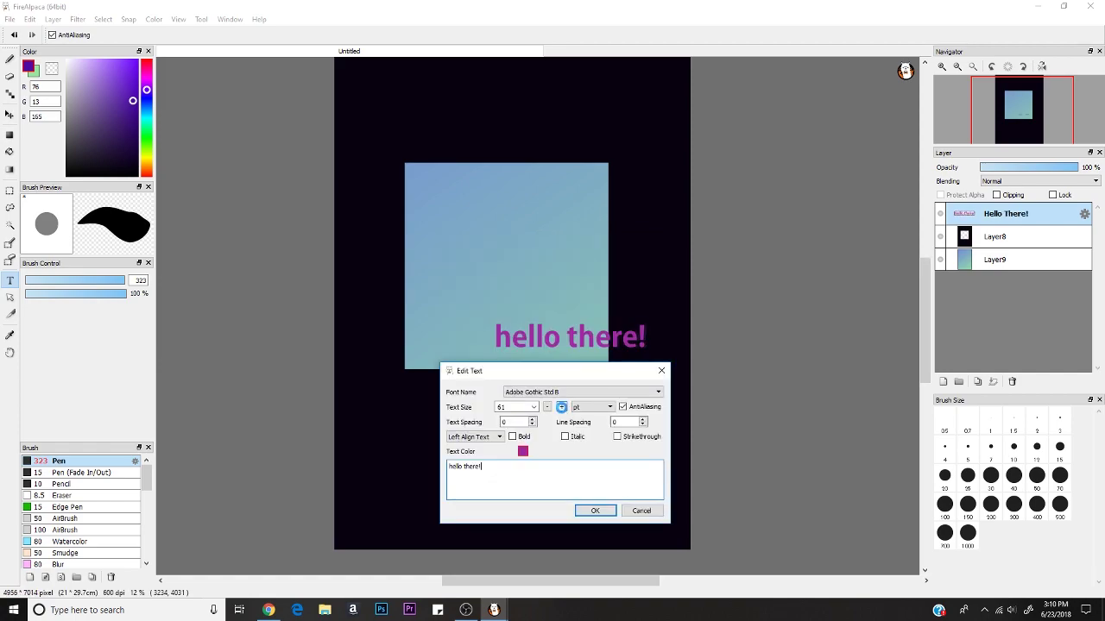
left_click(562, 407)
left_click(561, 407)
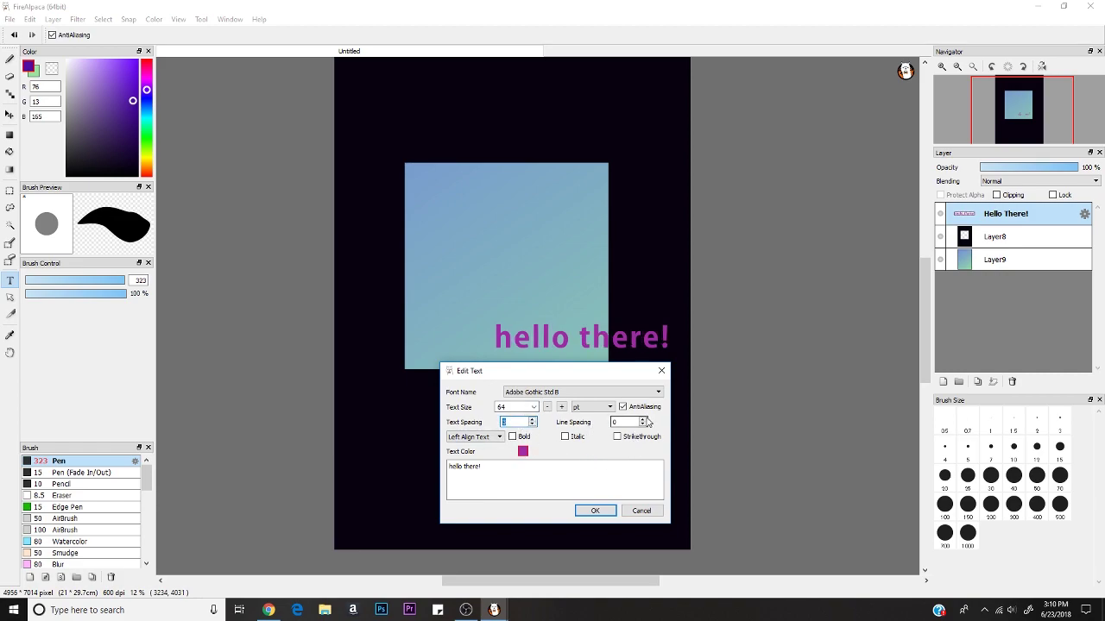
left_click(566, 437)
left_click(618, 436)
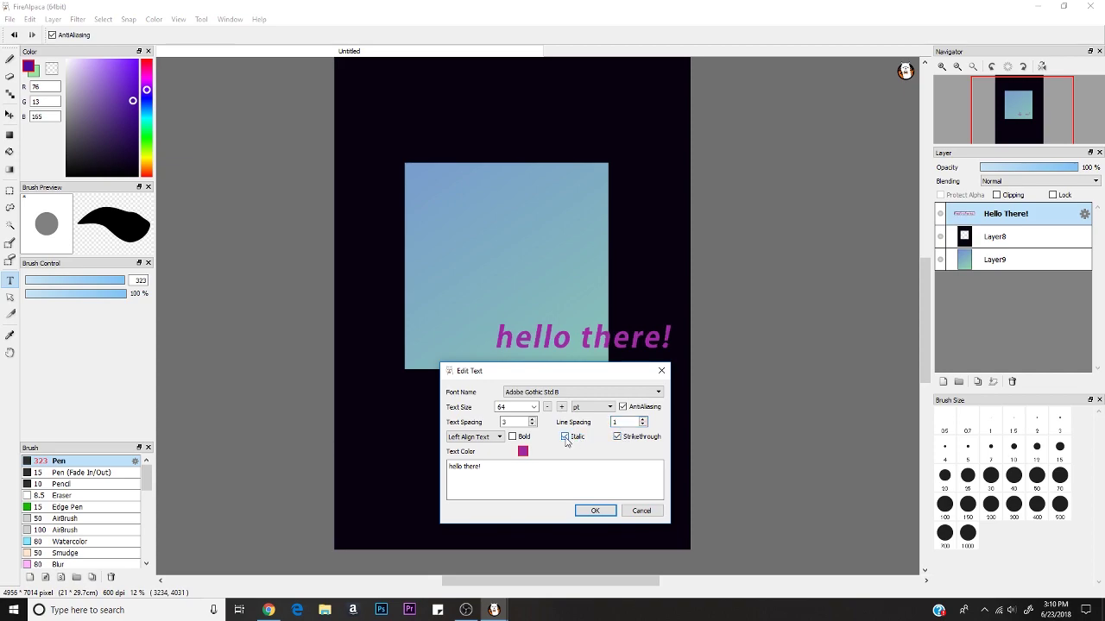
left_click(565, 437)
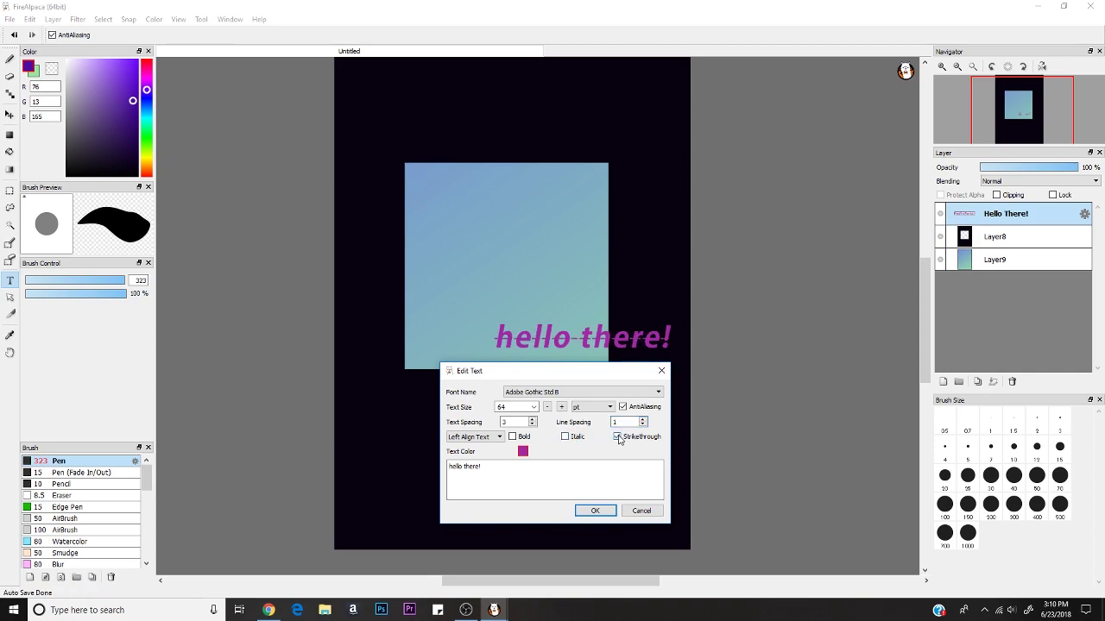
Step: Keep left alignment, apply the edit, and move the text below the gradient square
left_click(458, 437)
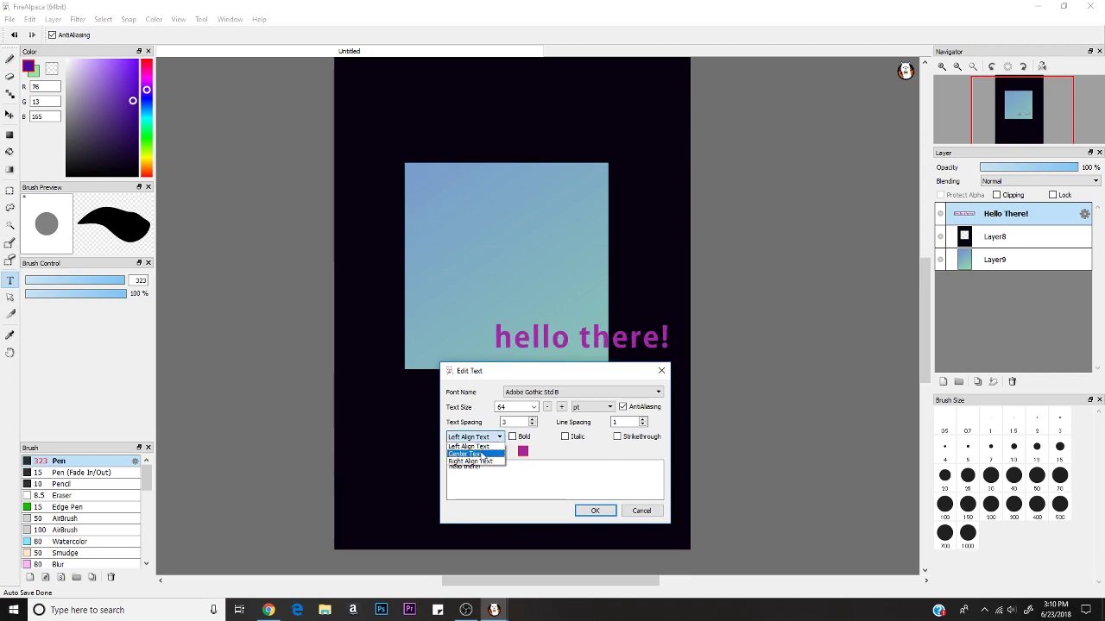
left_click(479, 447)
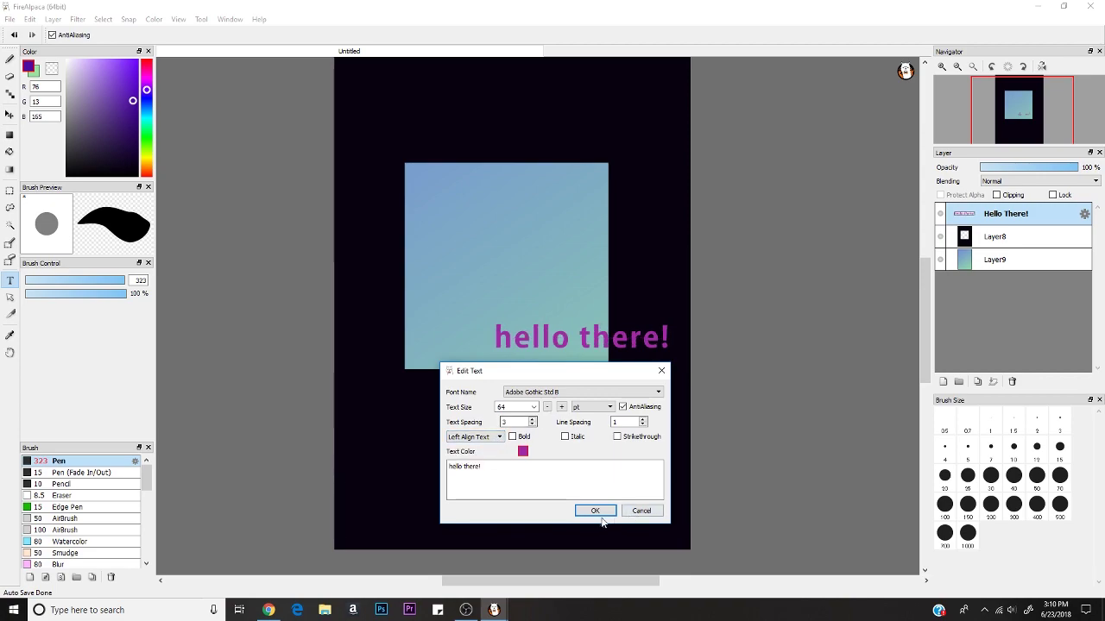
left_click(594, 510)
left_click_drag(591, 342, 526, 424)
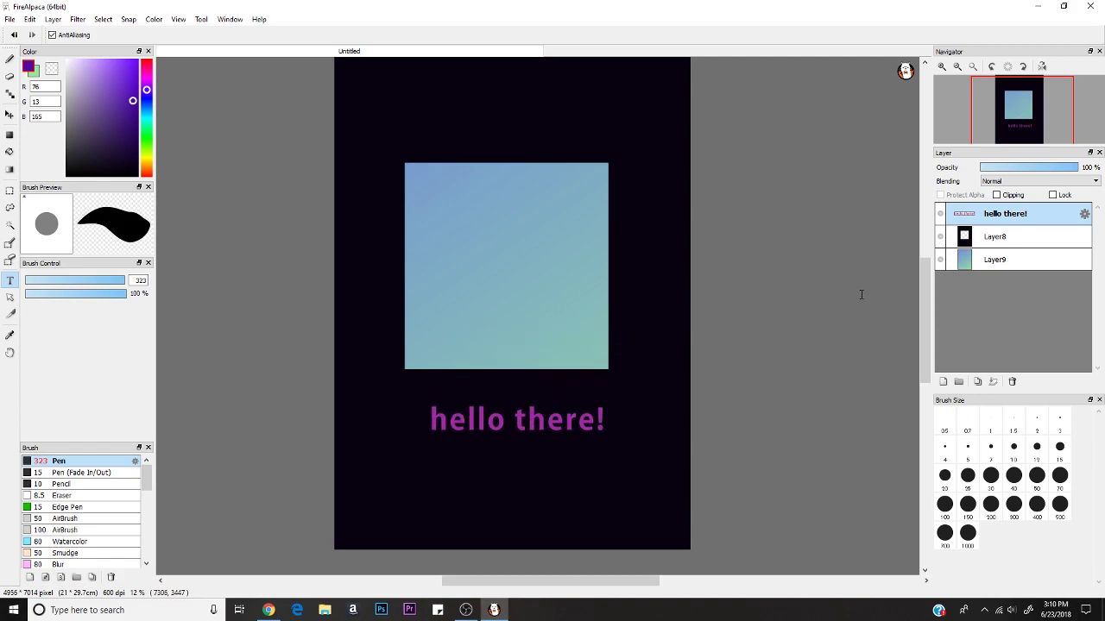
Step: Set the text layer's blending to Multiply, then change it to Lighten
left_click(1027, 181)
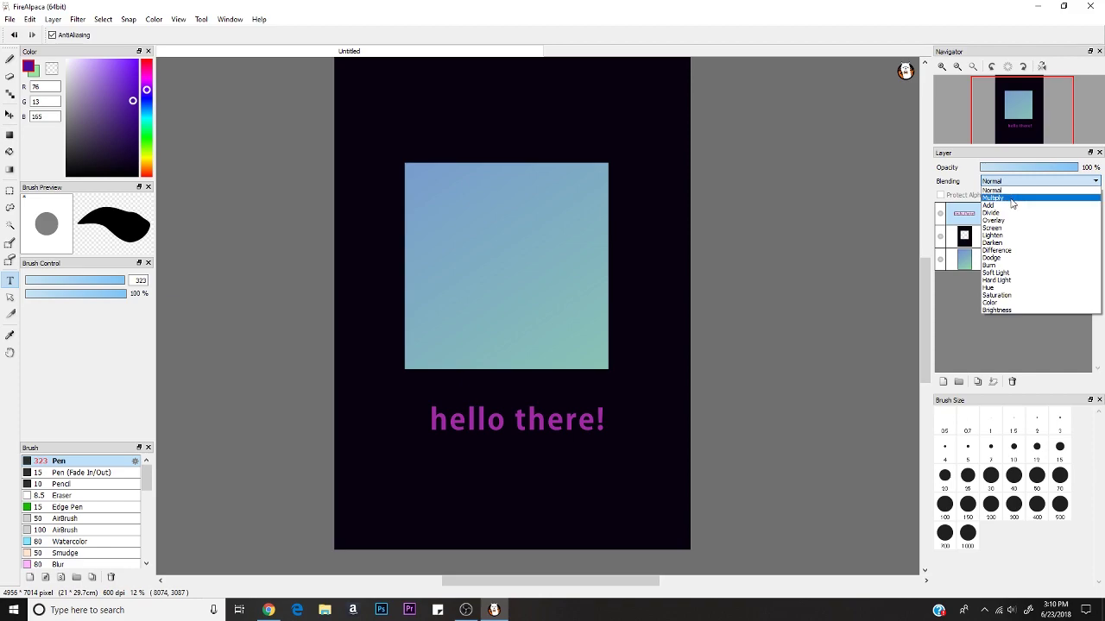
left_click(1017, 198)
left_click(1006, 183)
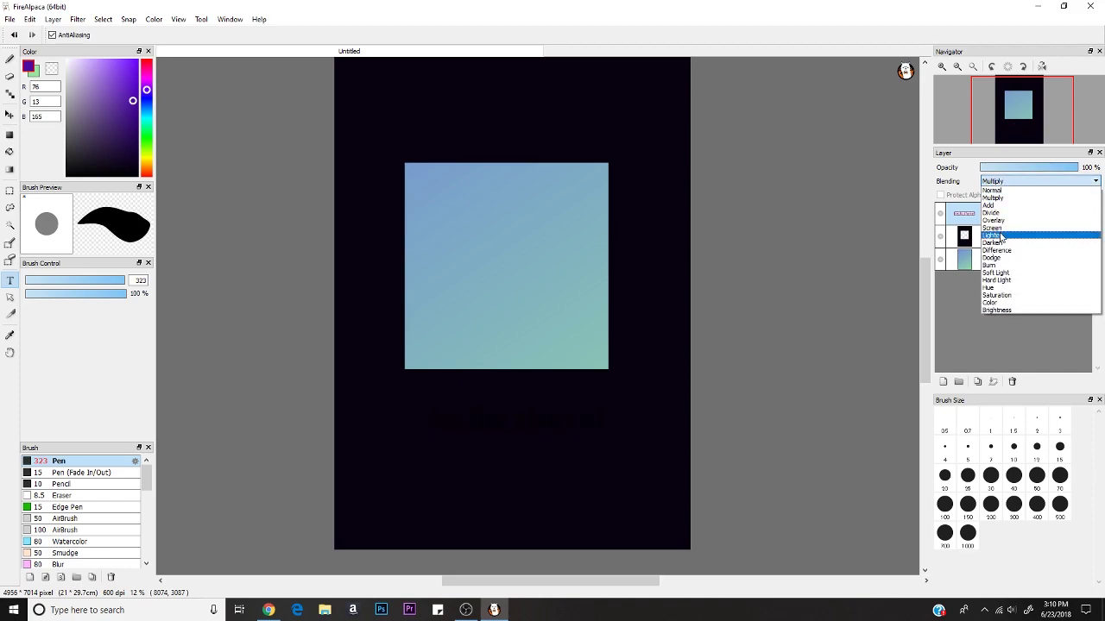
left_click(1001, 235)
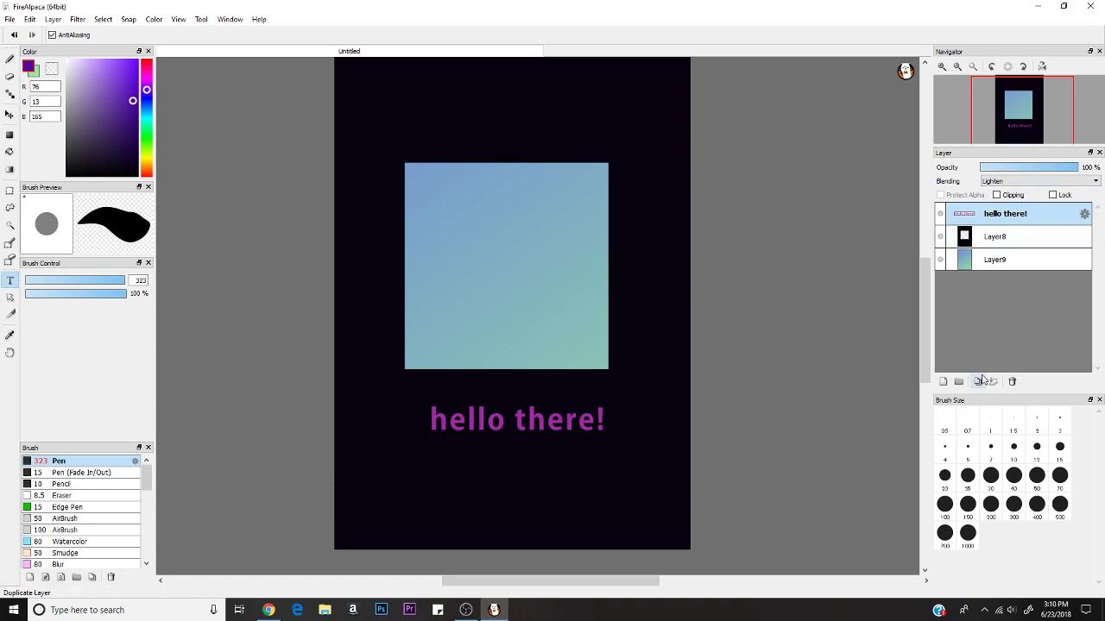
Step: Use the Magic Wand to select the letters of 'hello' and 'the' in the text
left_click(10, 226)
left_click(498, 425)
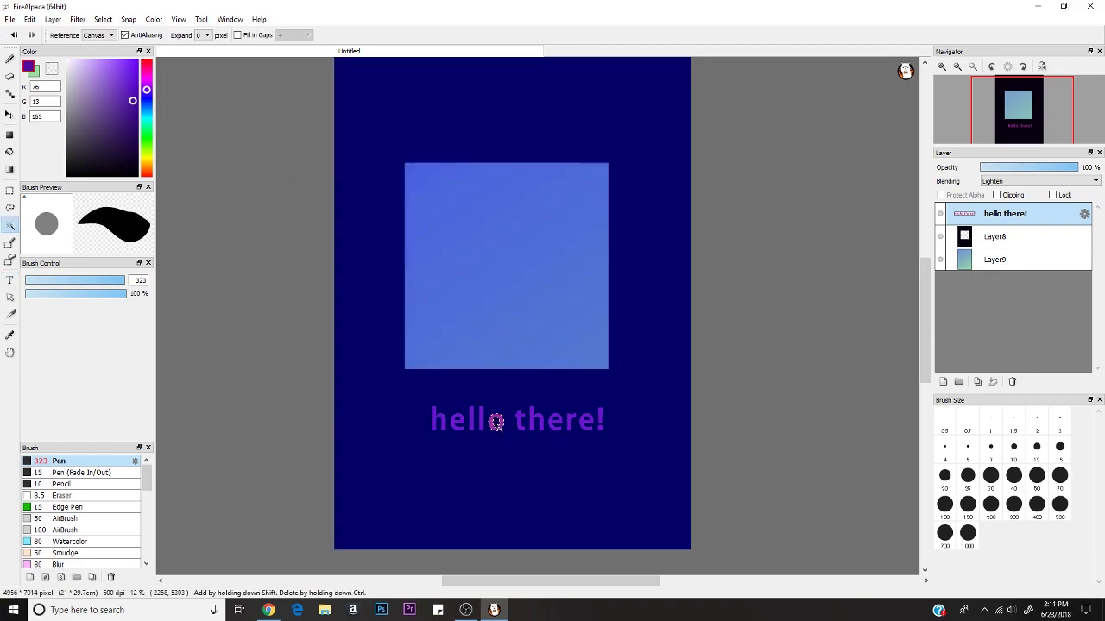
left_click(482, 422)
left_click(470, 422)
left_click(449, 421, "shift")
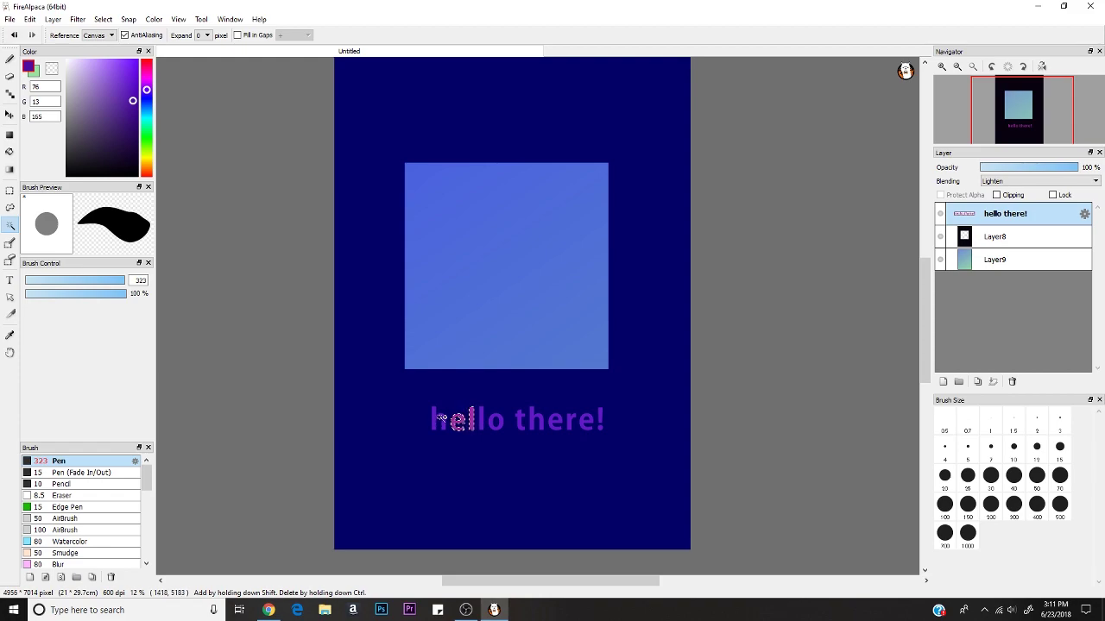
left_click(438, 420, "shift")
left_click(481, 421, "shift")
left_click(497, 423, "shift")
left_click(528, 422, "shift")
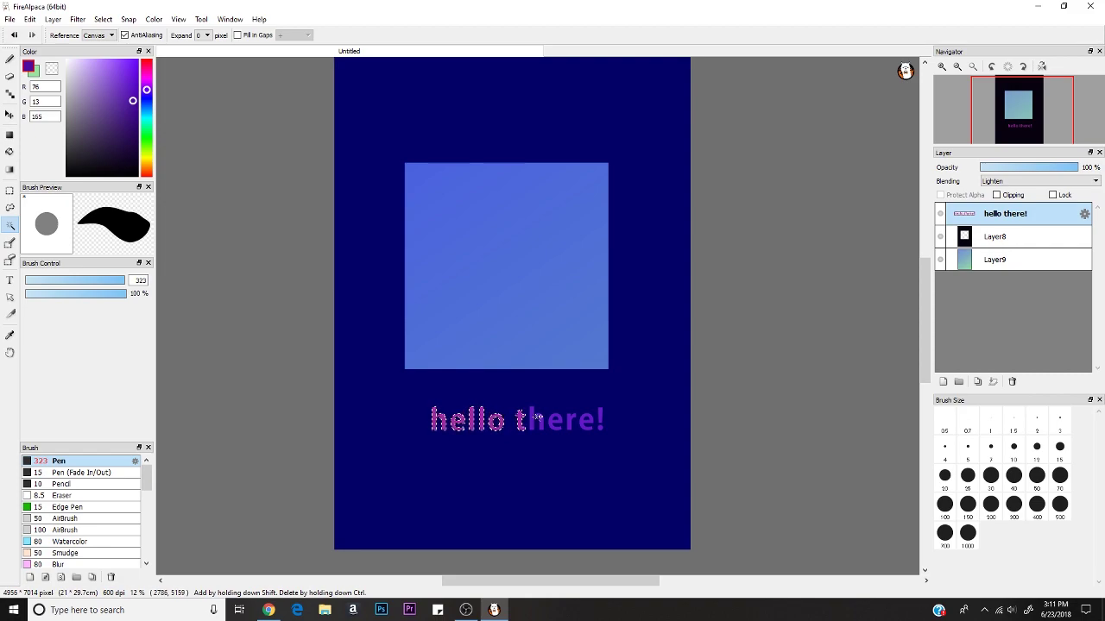
left_click(543, 422, "shift")
left_click(560, 422, "shift")
Step: Add the r, then sample gradient, purple text and background colours, ending on near-black
left_click(574, 422, "shift")
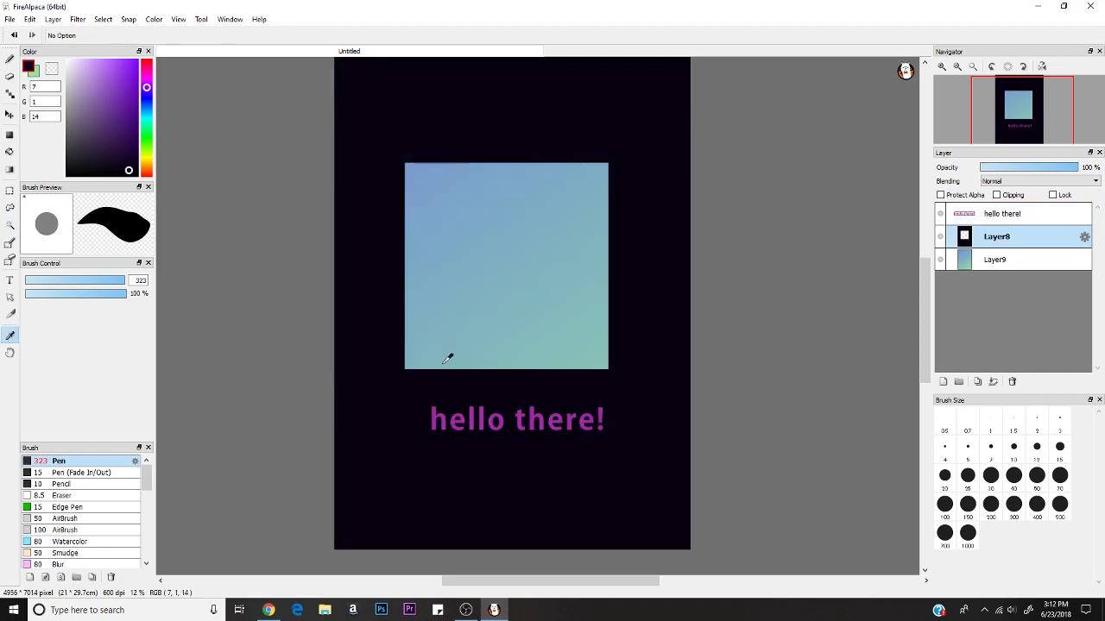
left_click(449, 327)
left_click(520, 260)
left_click(493, 212)
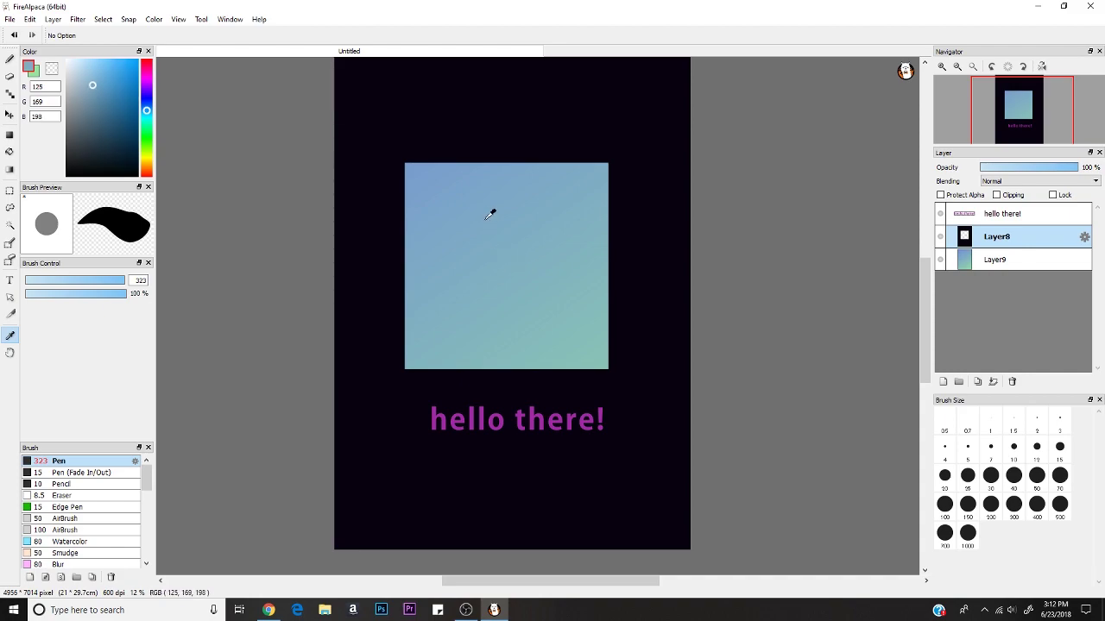
left_click(426, 175)
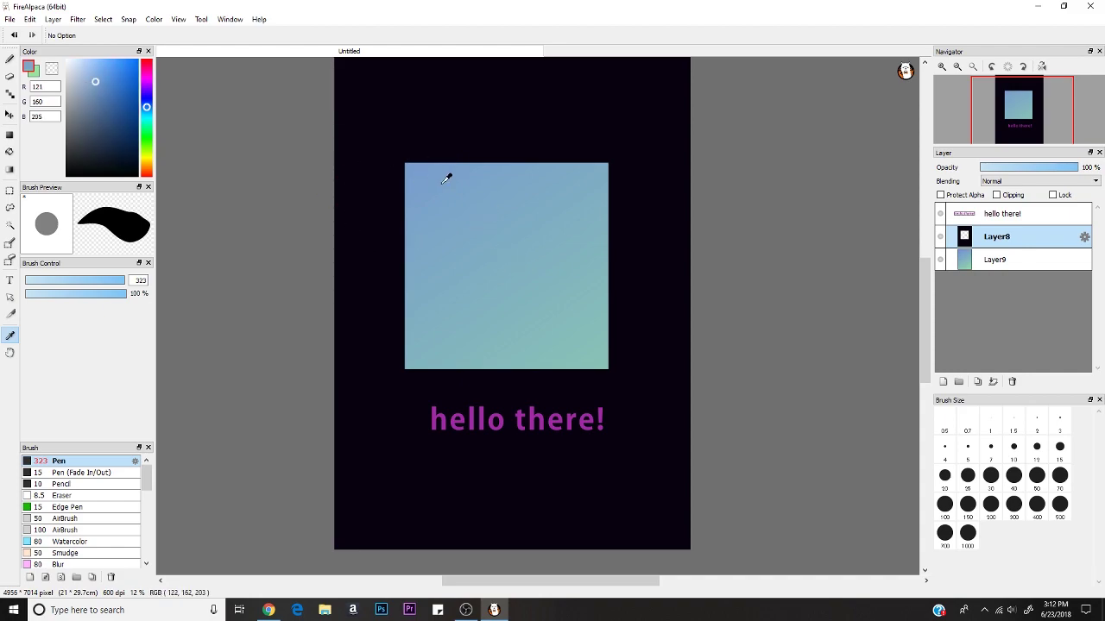
left_click(532, 180)
left_click(598, 252)
left_click(566, 376)
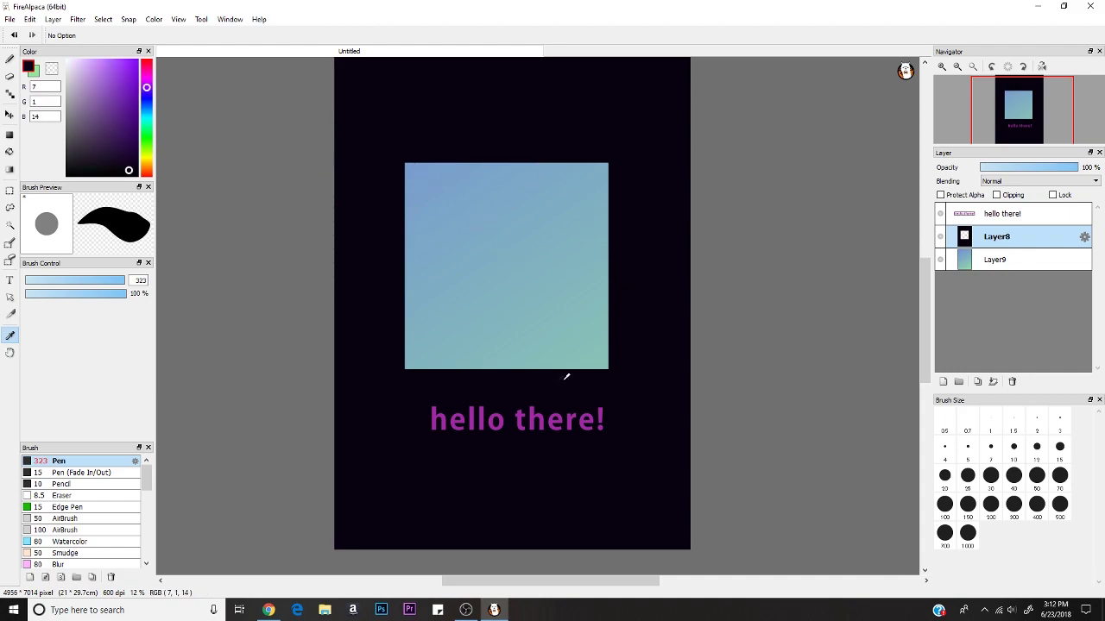
left_click(535, 415)
left_click(409, 363)
Step: Browse the Layer, Filter and Select menus, then open the Snap menu
left_click(54, 20)
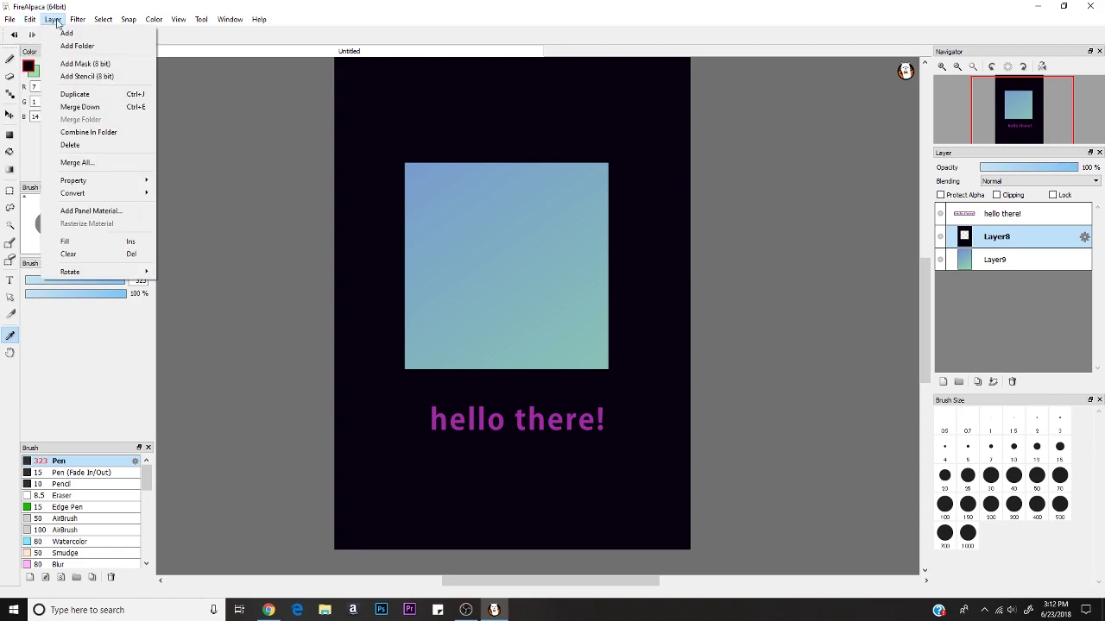
left_click(78, 19)
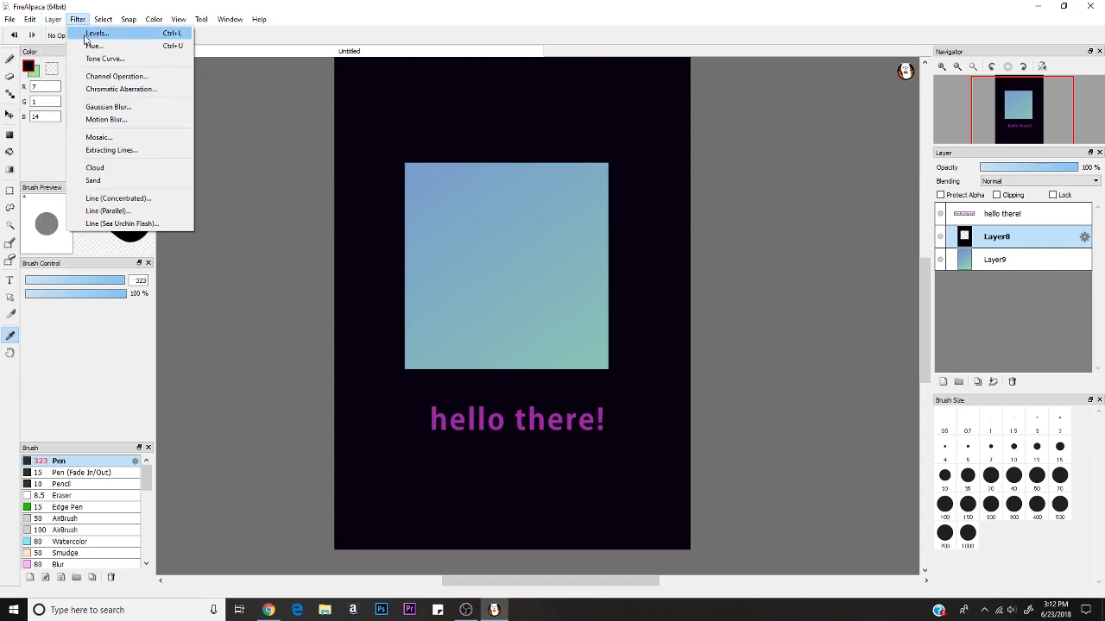
mouse_move(52, 21)
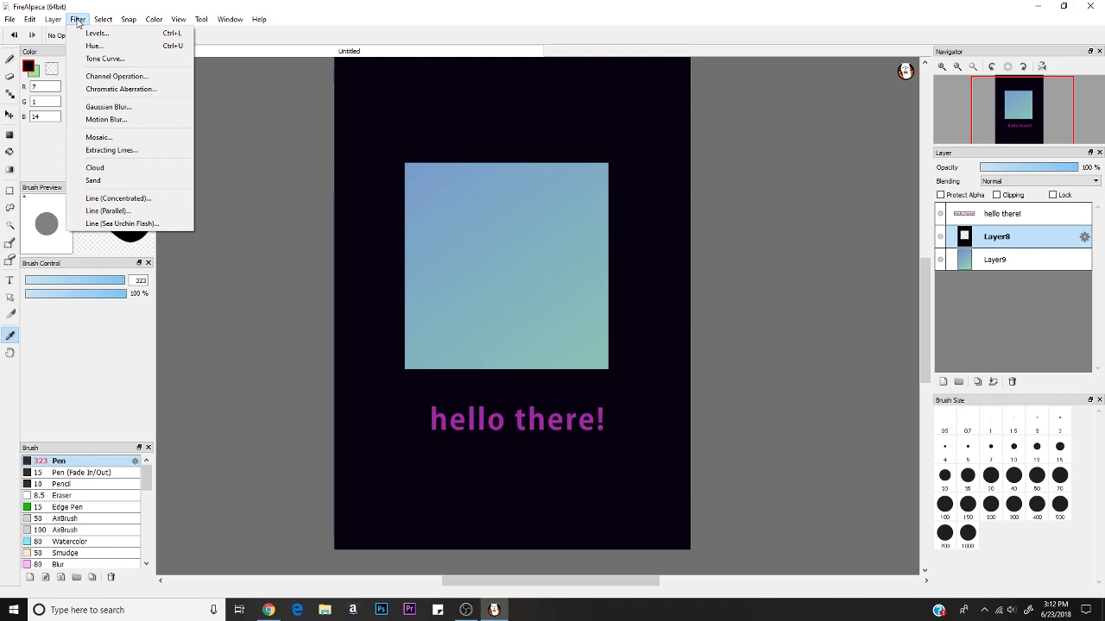
mouse_move(127, 21)
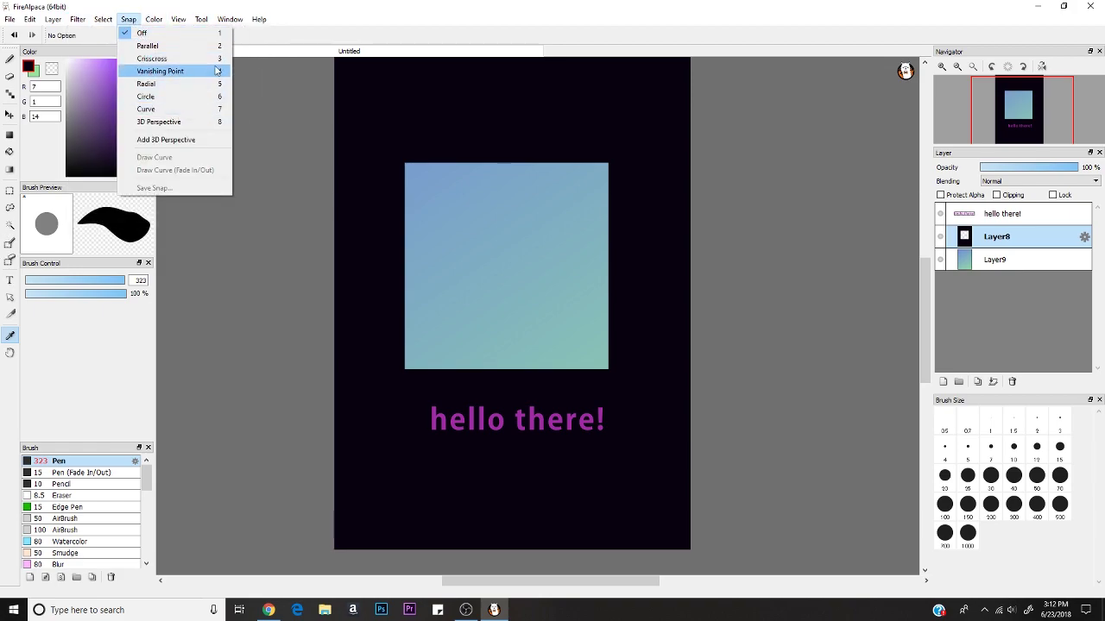
Step: Try parallel and crisscross snapping, then turn snapping off
left_click(222, 136)
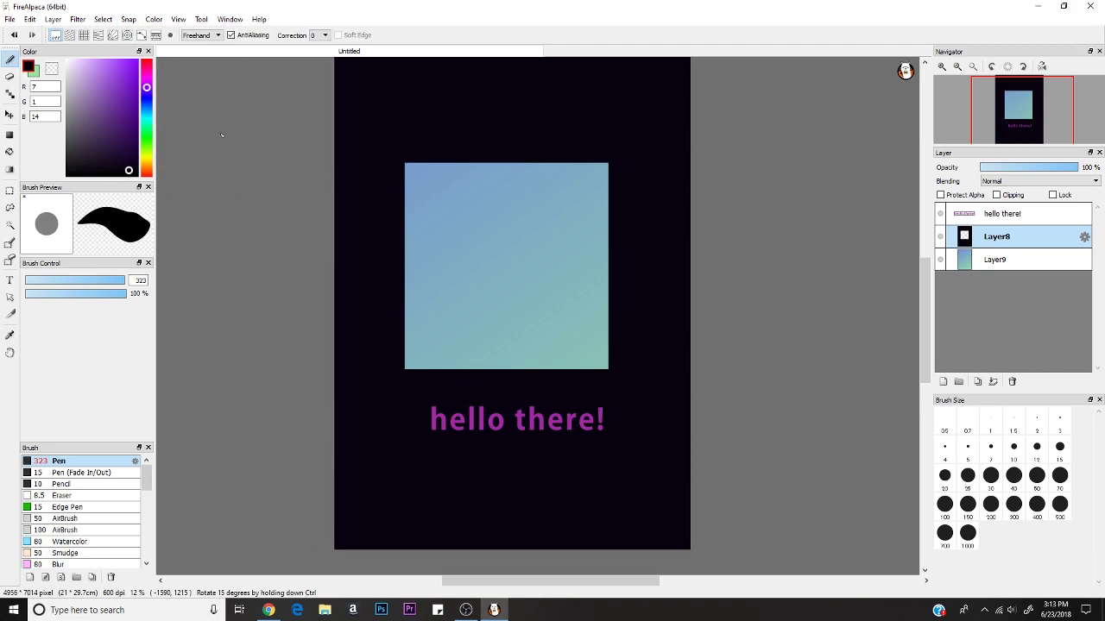
key("s")
key("s")
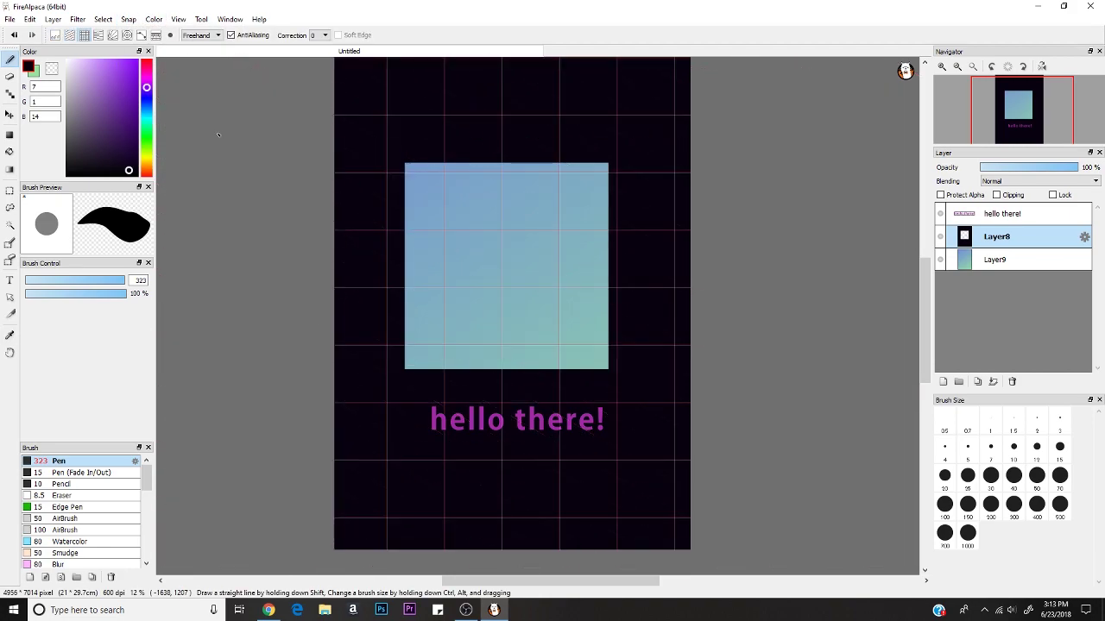
key("s")
key("s")
key("s")
key("s")
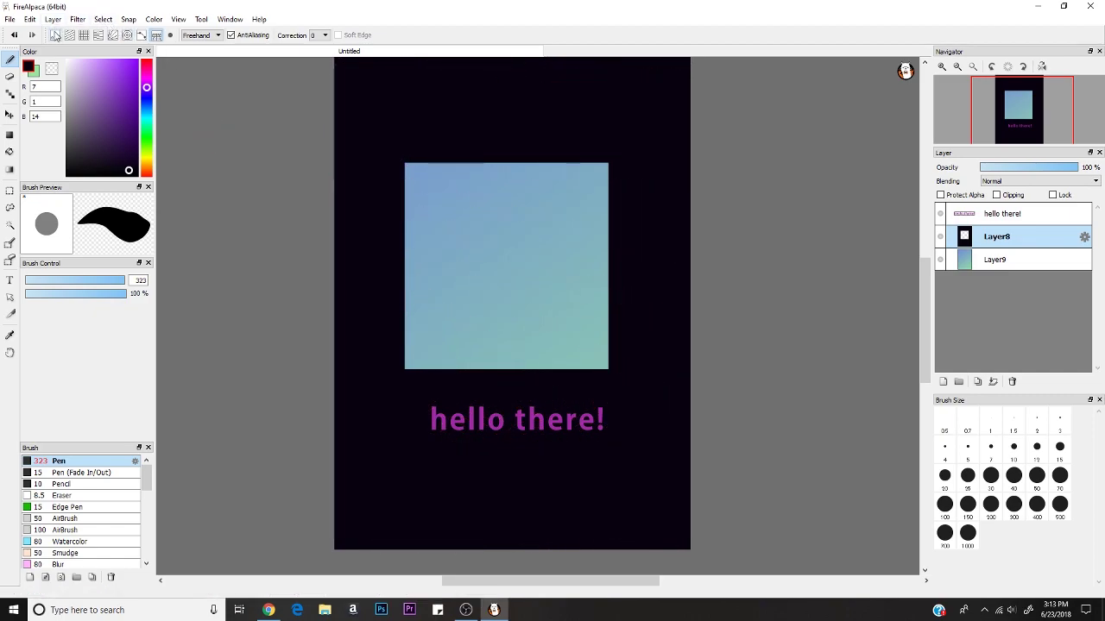
left_click(54, 34)
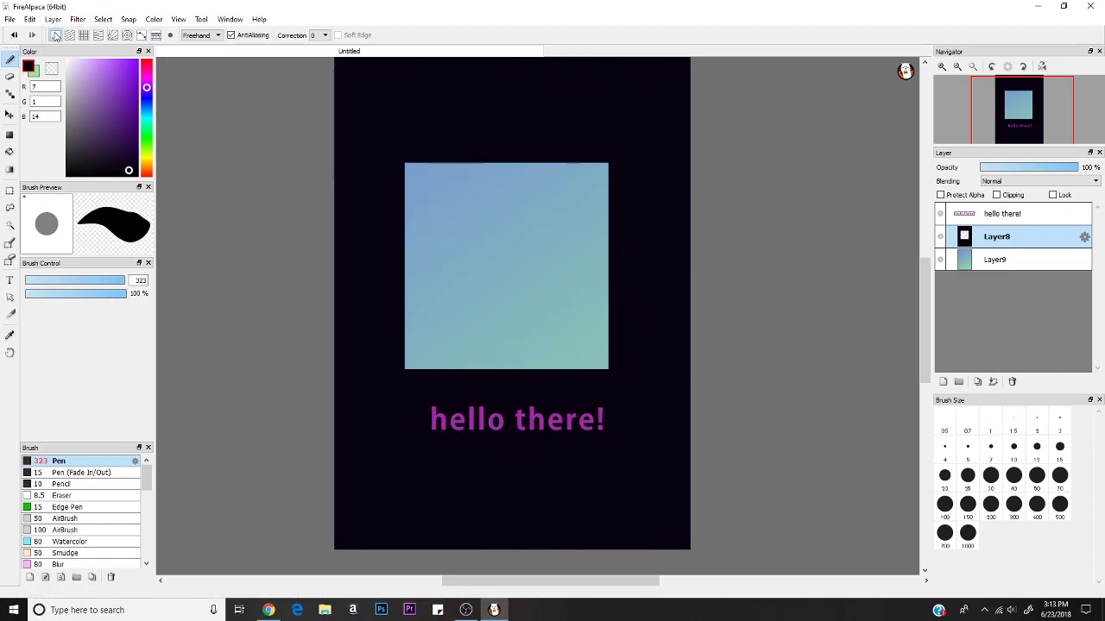
left_click(201, 19)
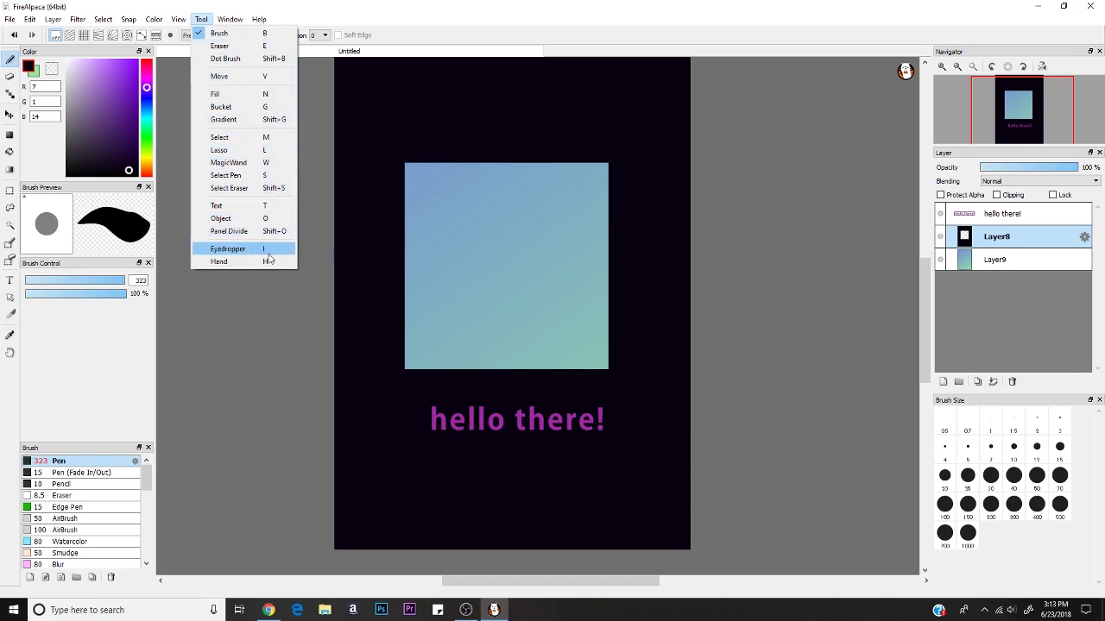
Step: Choose the Brush from the Tool menu
left_click(258, 34)
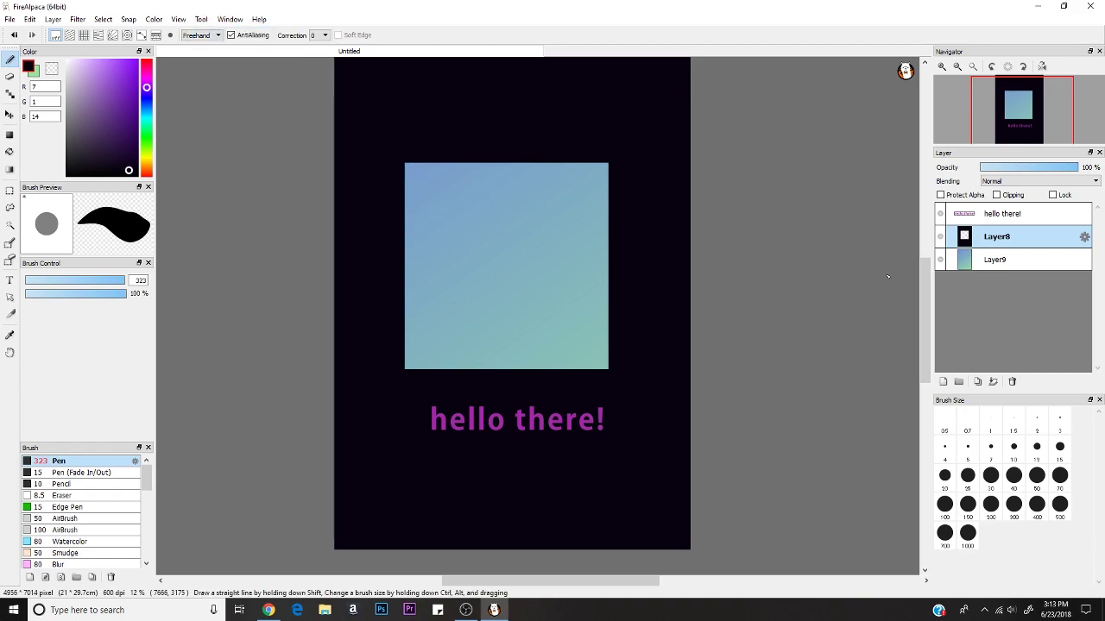